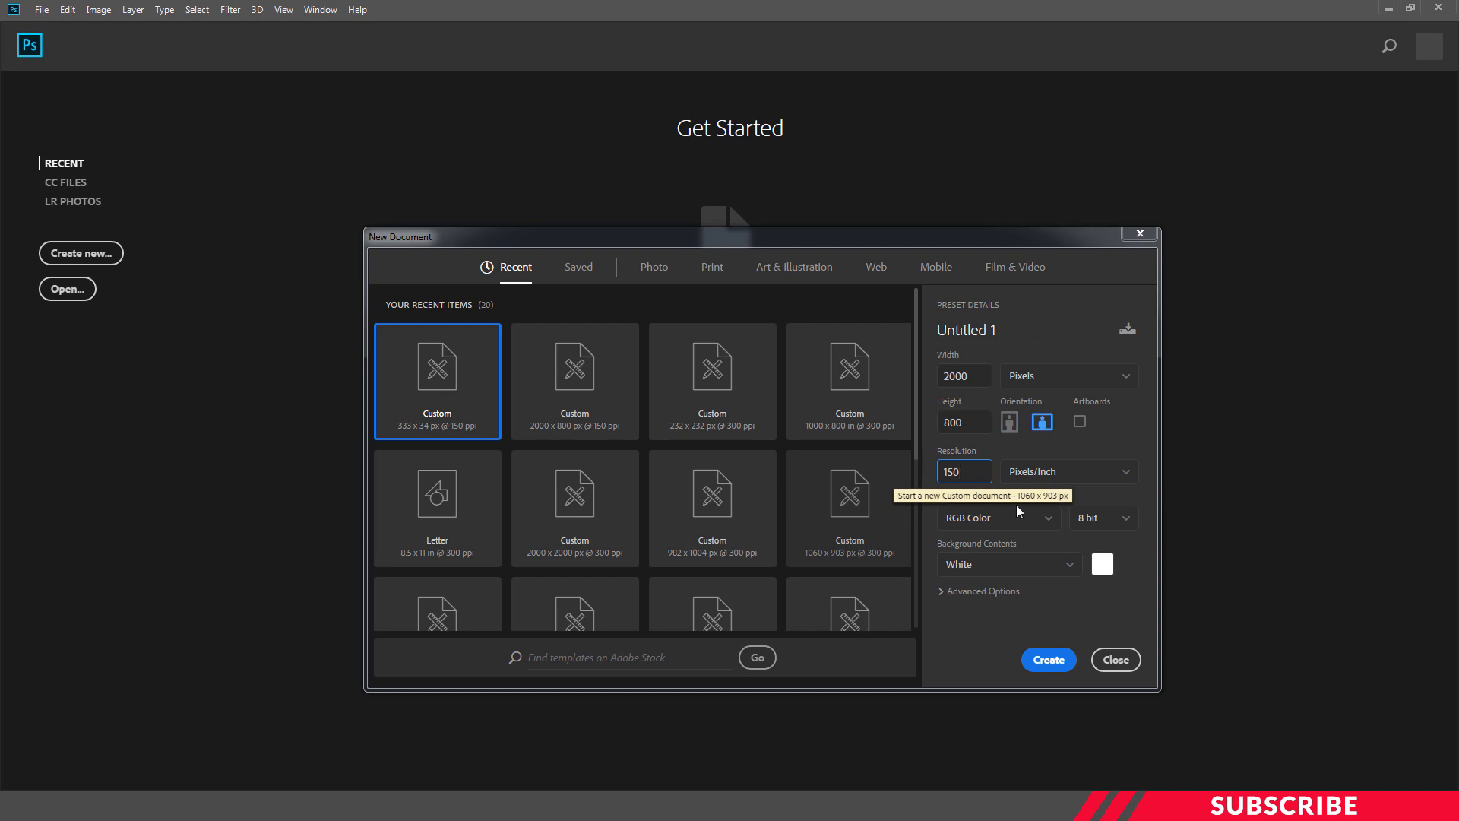
# - Create a new 2000 × 800 pixel RGB document at 150 pixels/inch with a white background
pyautogui.click(1044, 658)
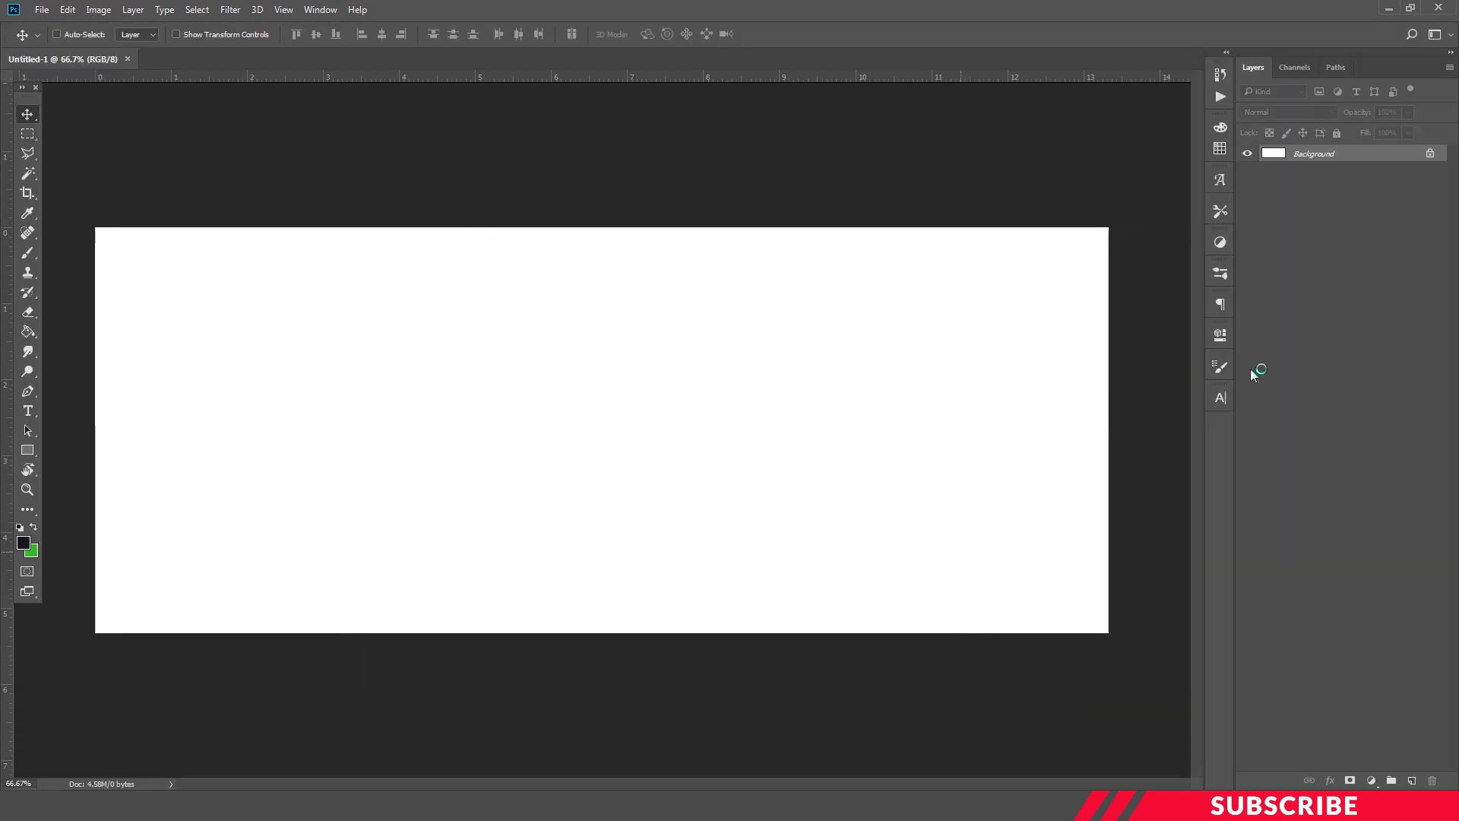
pyautogui.hotkey('ctrl', '-')
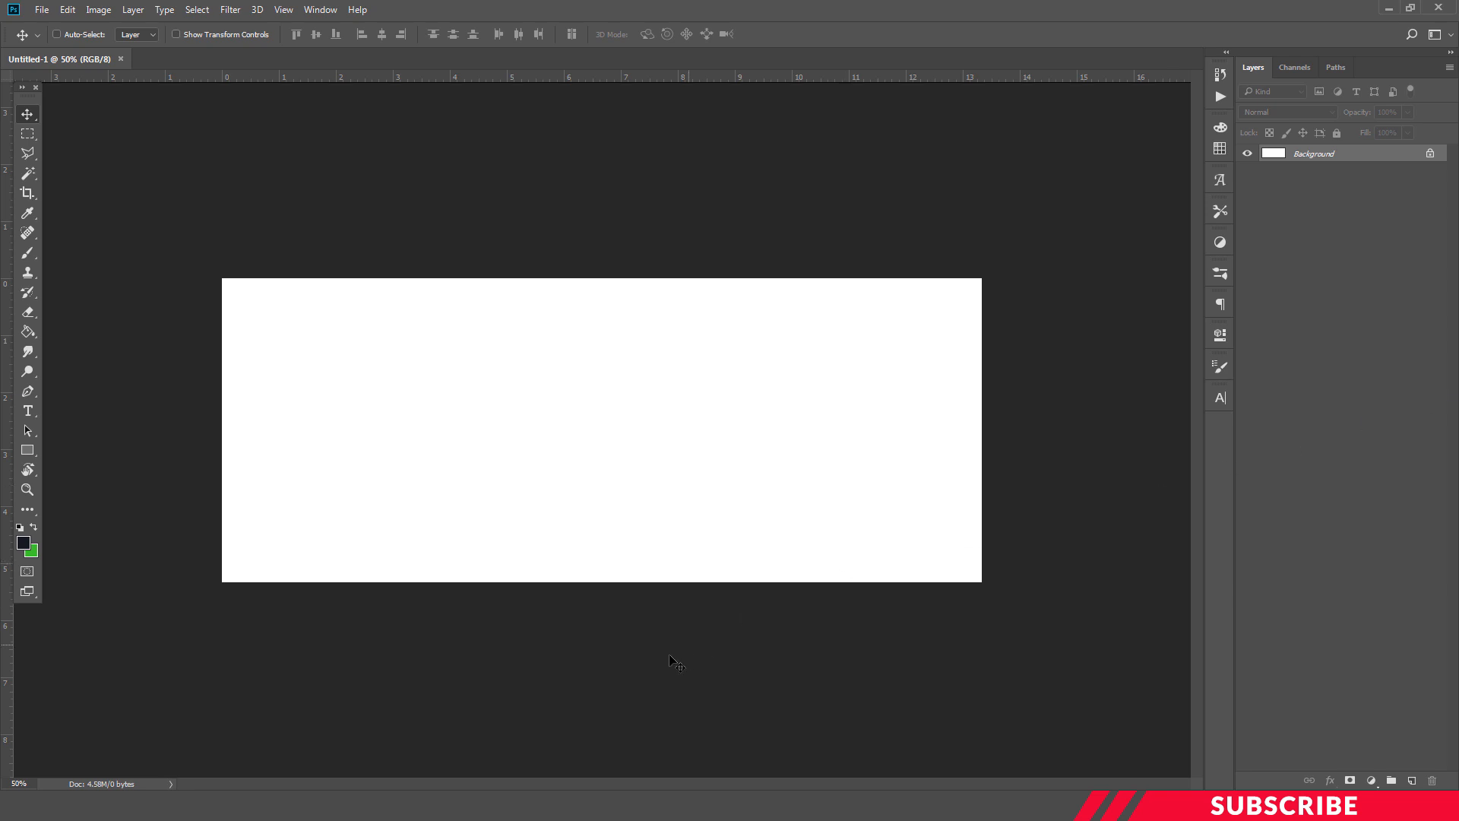
# - Switch to the PE8 folder in Windows Explorer and open the Pic image in Photoshop
pyautogui.moveTo(492, 806)
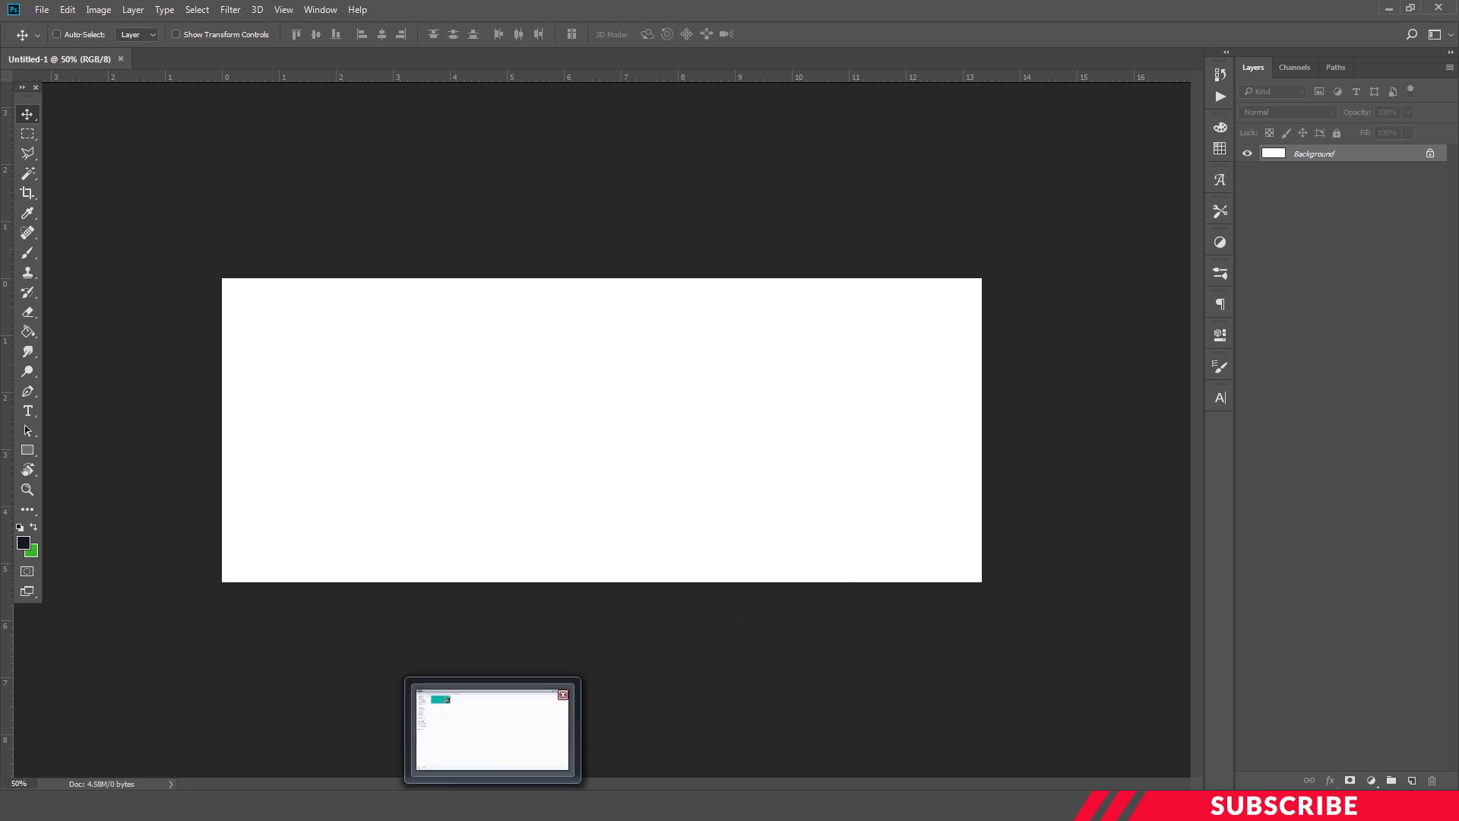
pyautogui.click(492, 730)
pyautogui.click(293, 147)
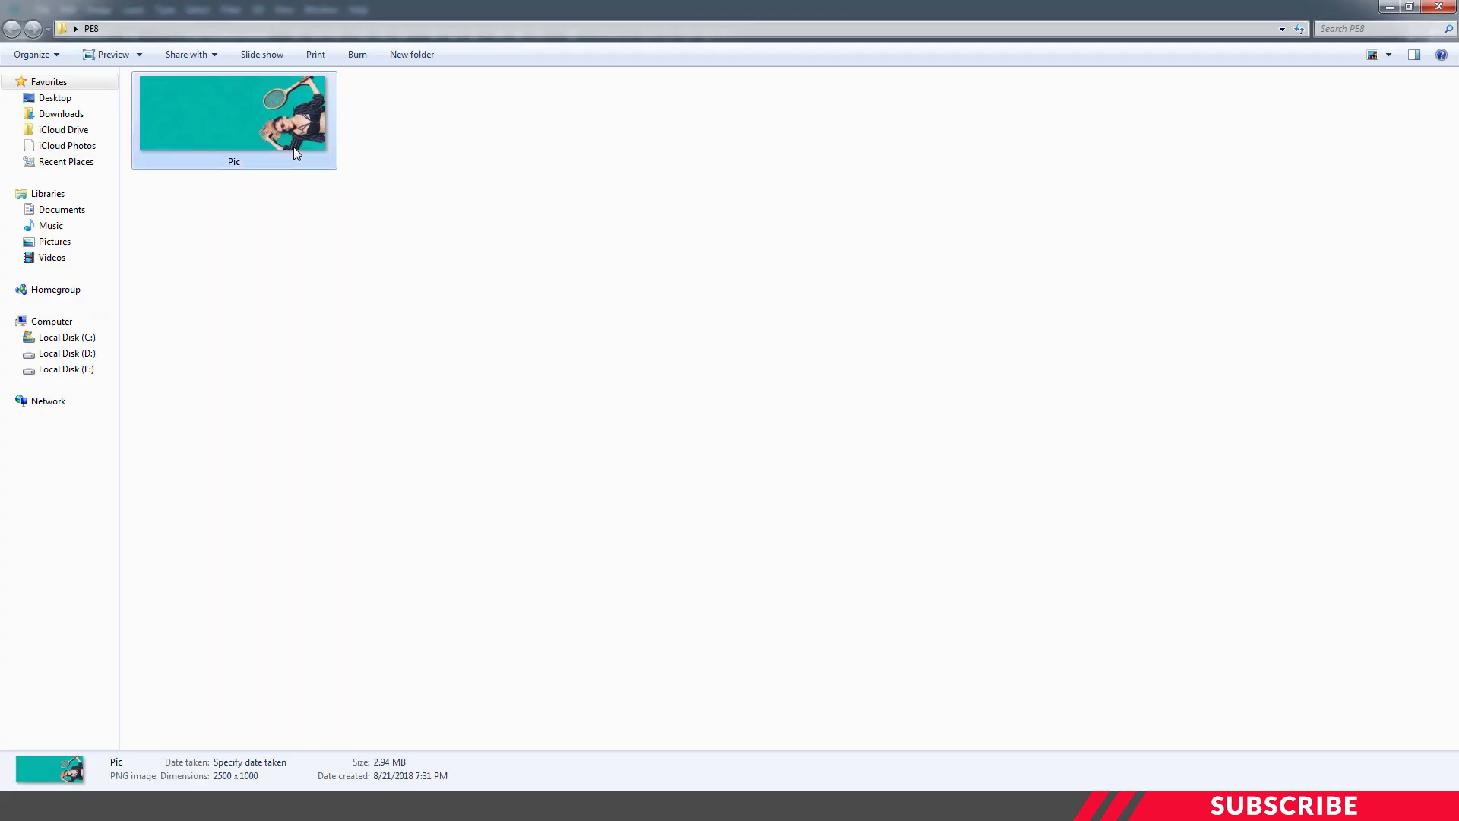
pyautogui.rightClick(294, 148)
pyautogui.click(502, 286)
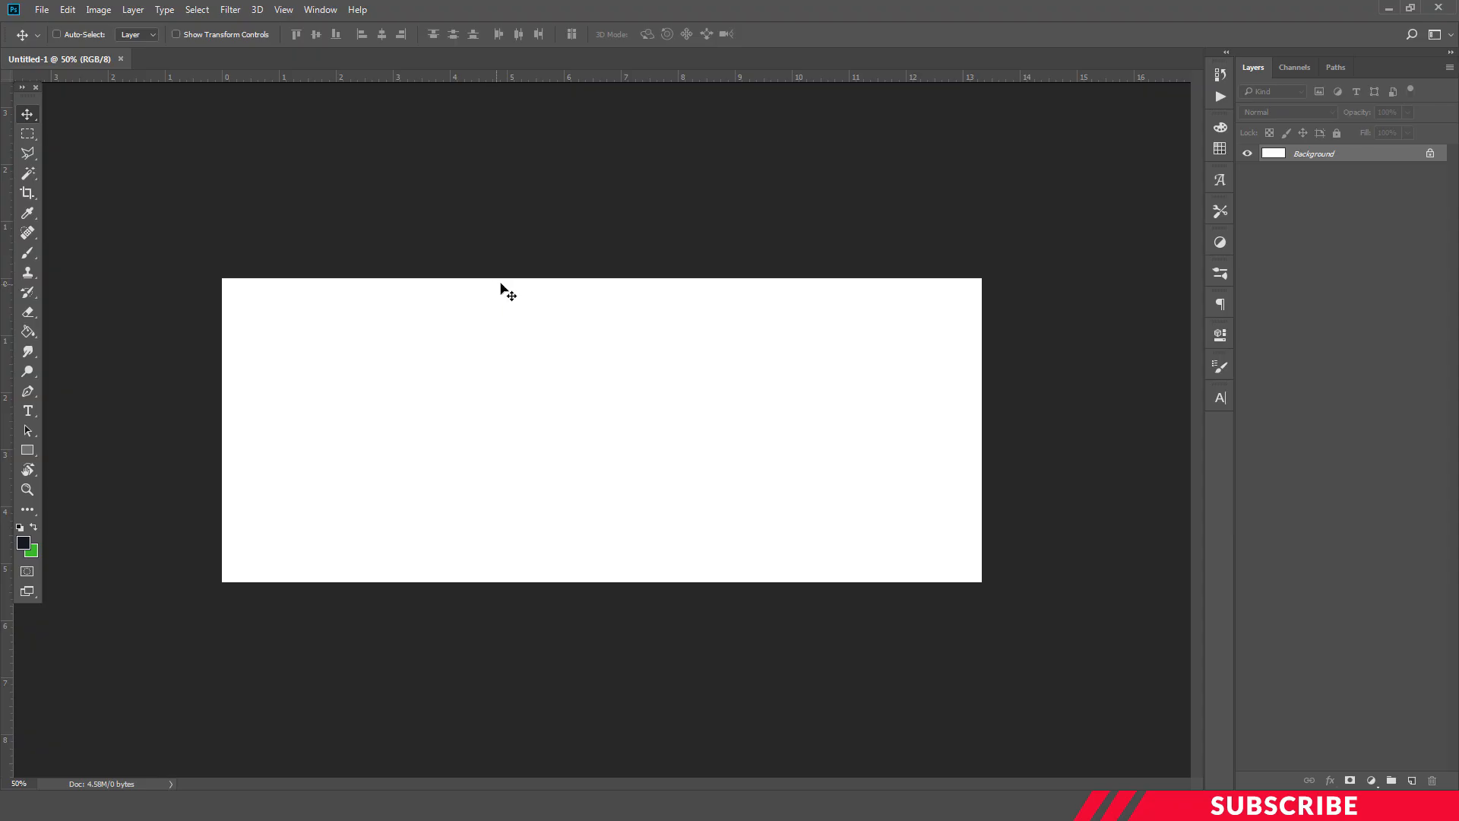
# - Float the Pic.png document, copy its image into the Untitled-1 banner as a new layer, and close Pic.png
pyautogui.moveTo(183, 58); pyautogui.dragTo(426, 189)
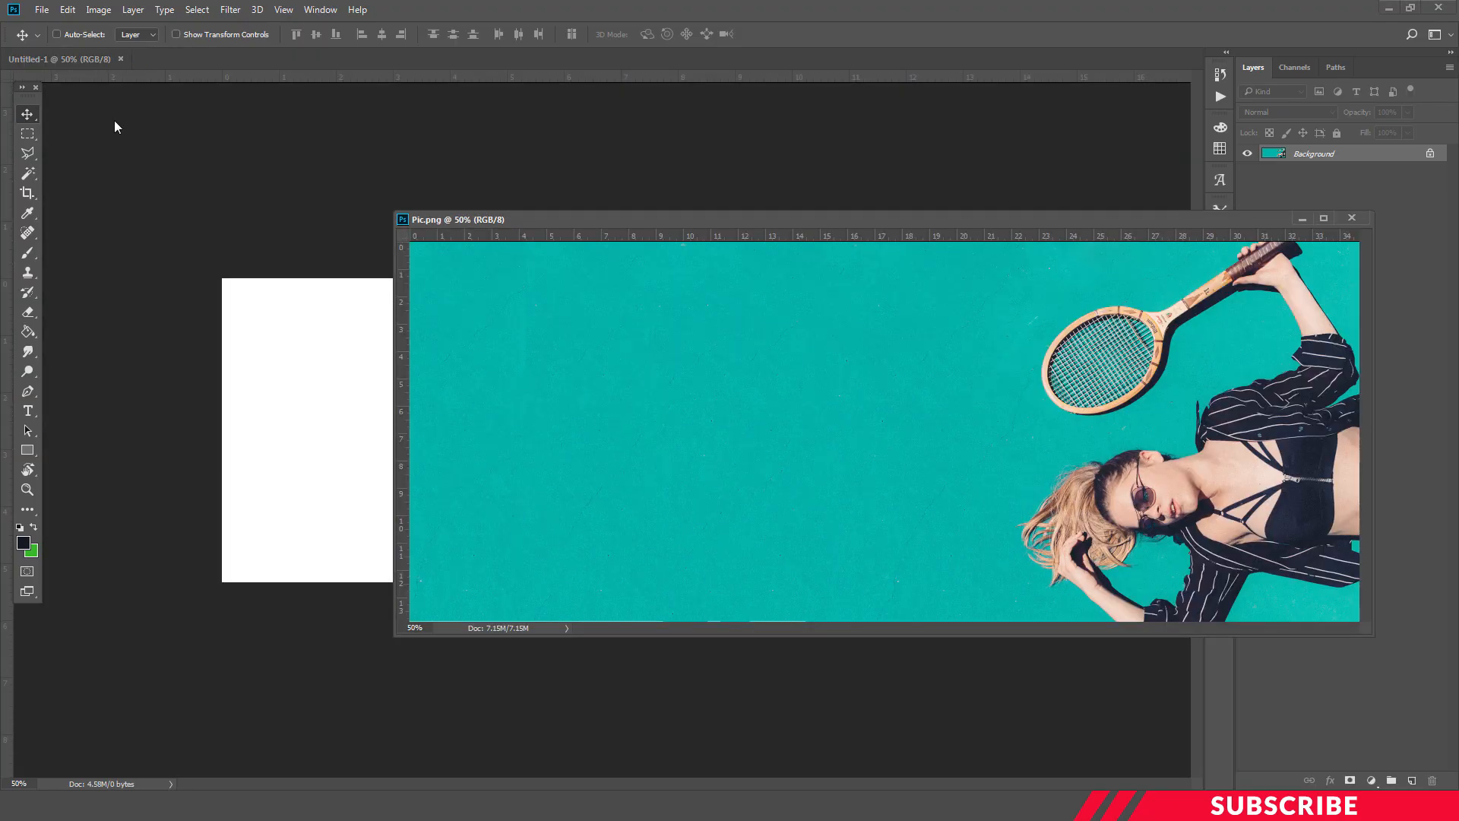
pyautogui.moveTo(658, 222); pyautogui.dragTo(840, 110)
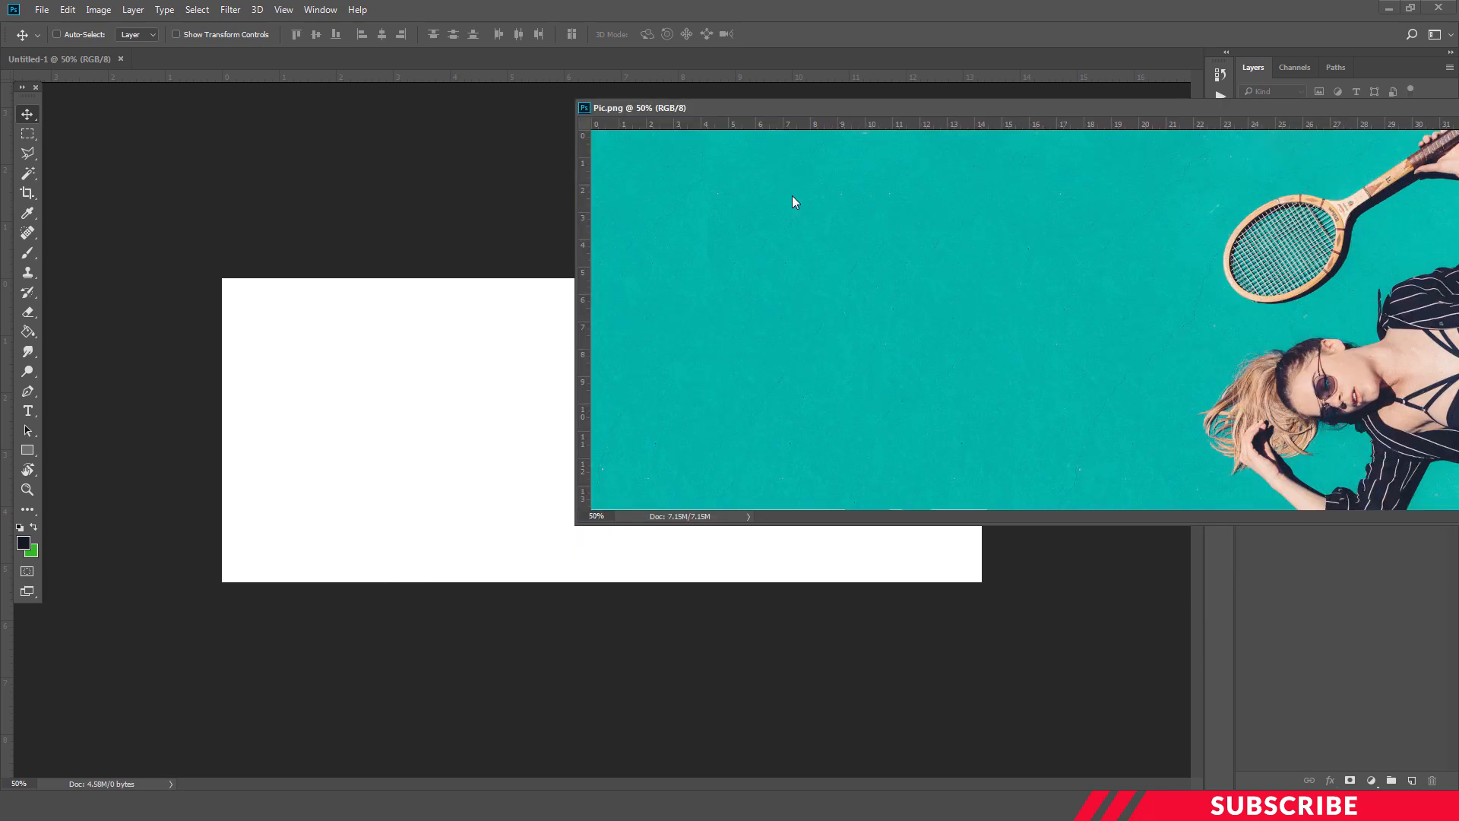
pyautogui.moveTo(879, 208); pyautogui.dragTo(456, 349)
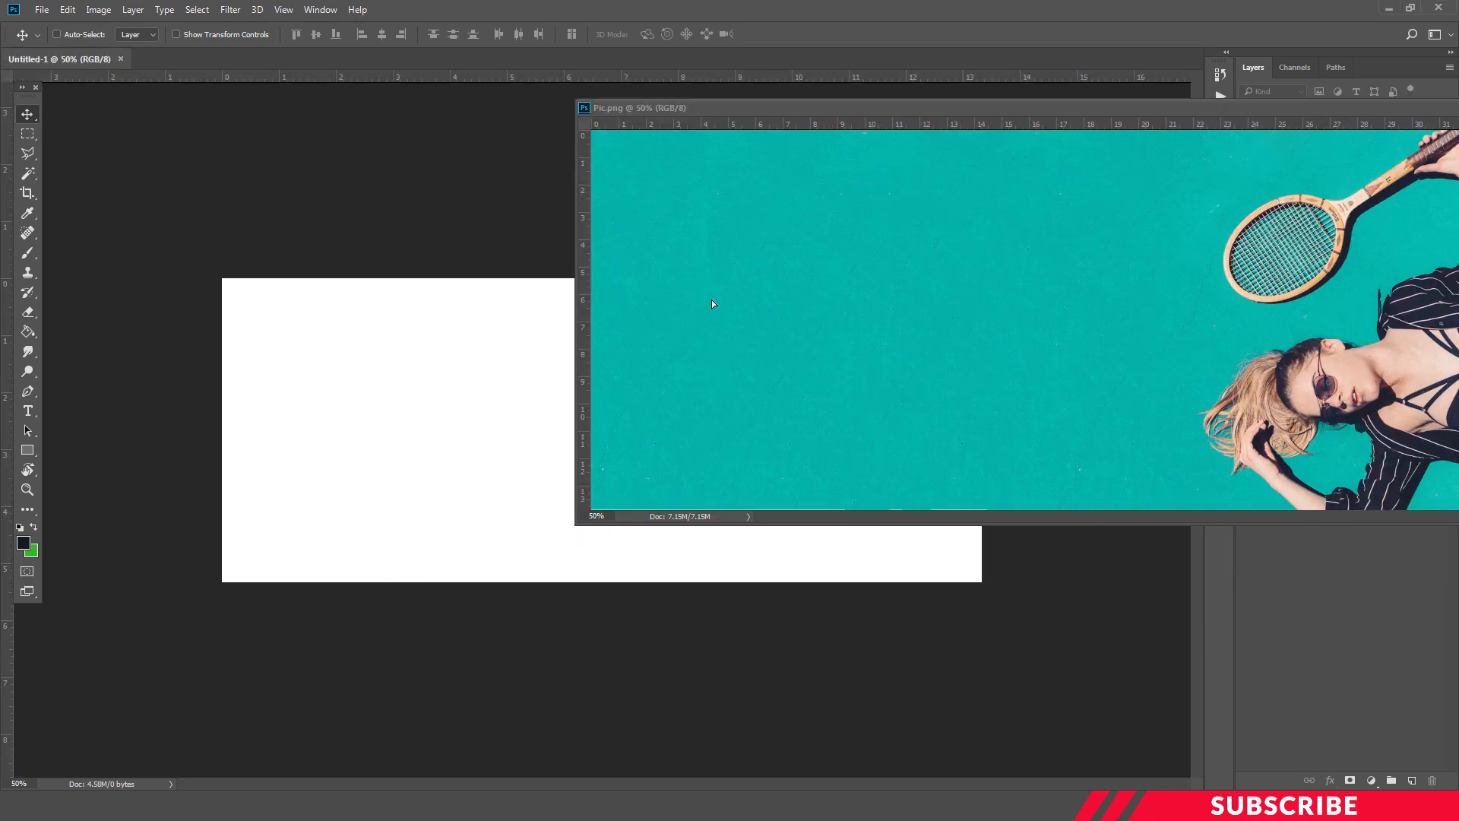
pyautogui.moveTo(1232, 108); pyautogui.dragTo(797, 108)
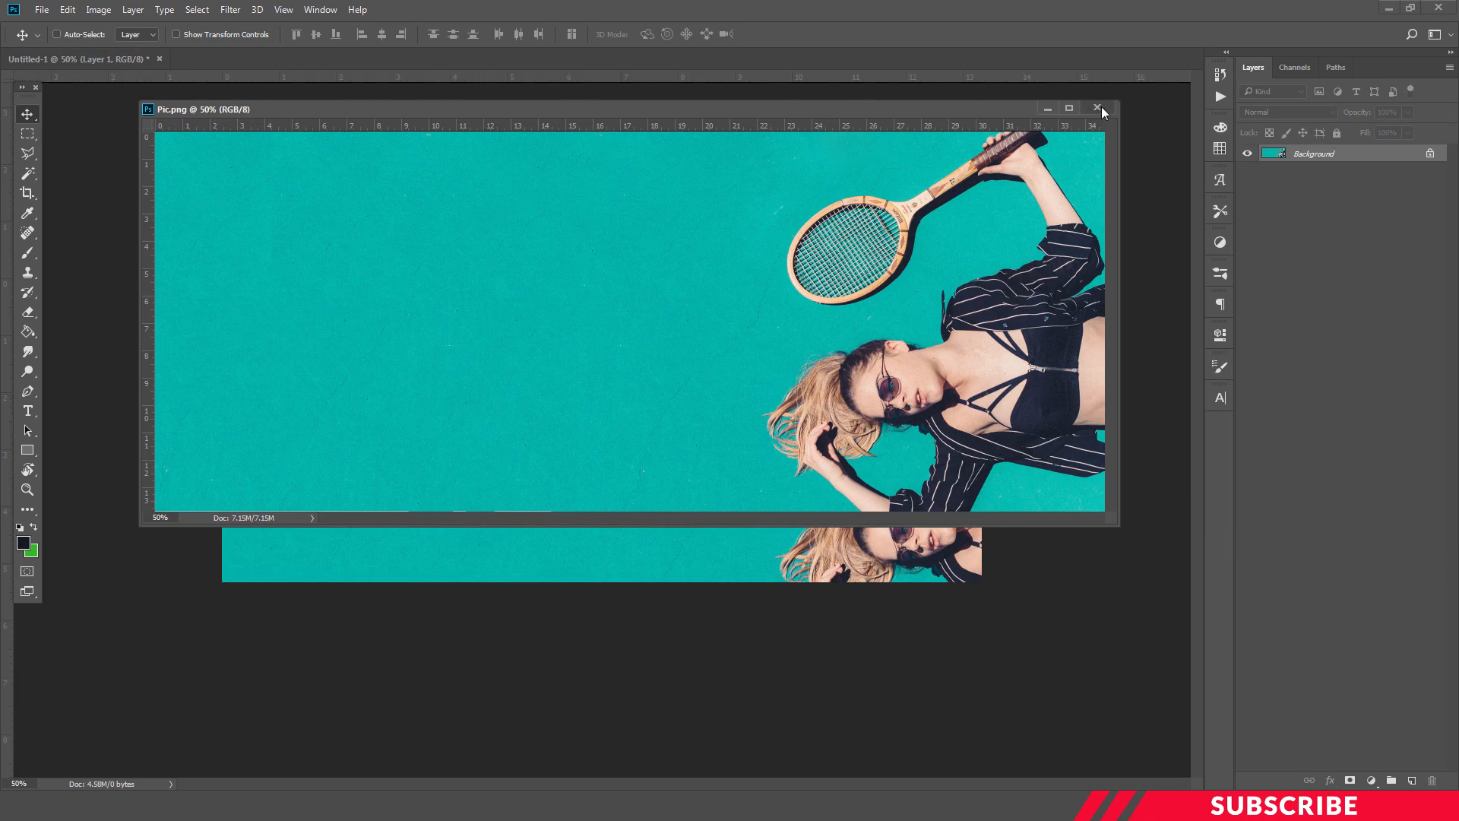
pyautogui.click(1096, 108)
# - Scale the photo layer to about 82% and position it to cover the whole canvas with the woman at the right edge
pyautogui.press('ctrl')
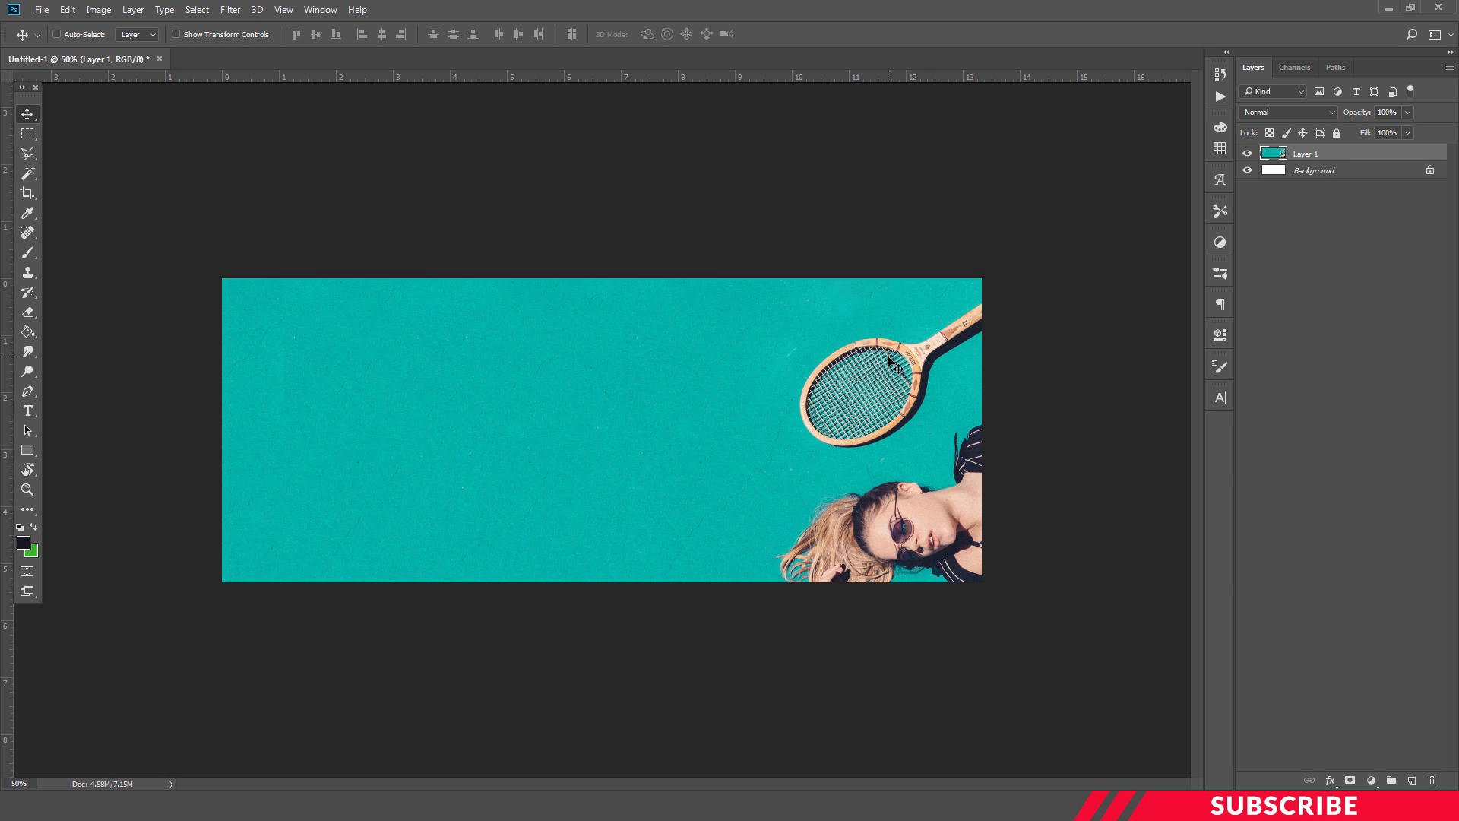
pyautogui.hotkey('ctrl', 't')
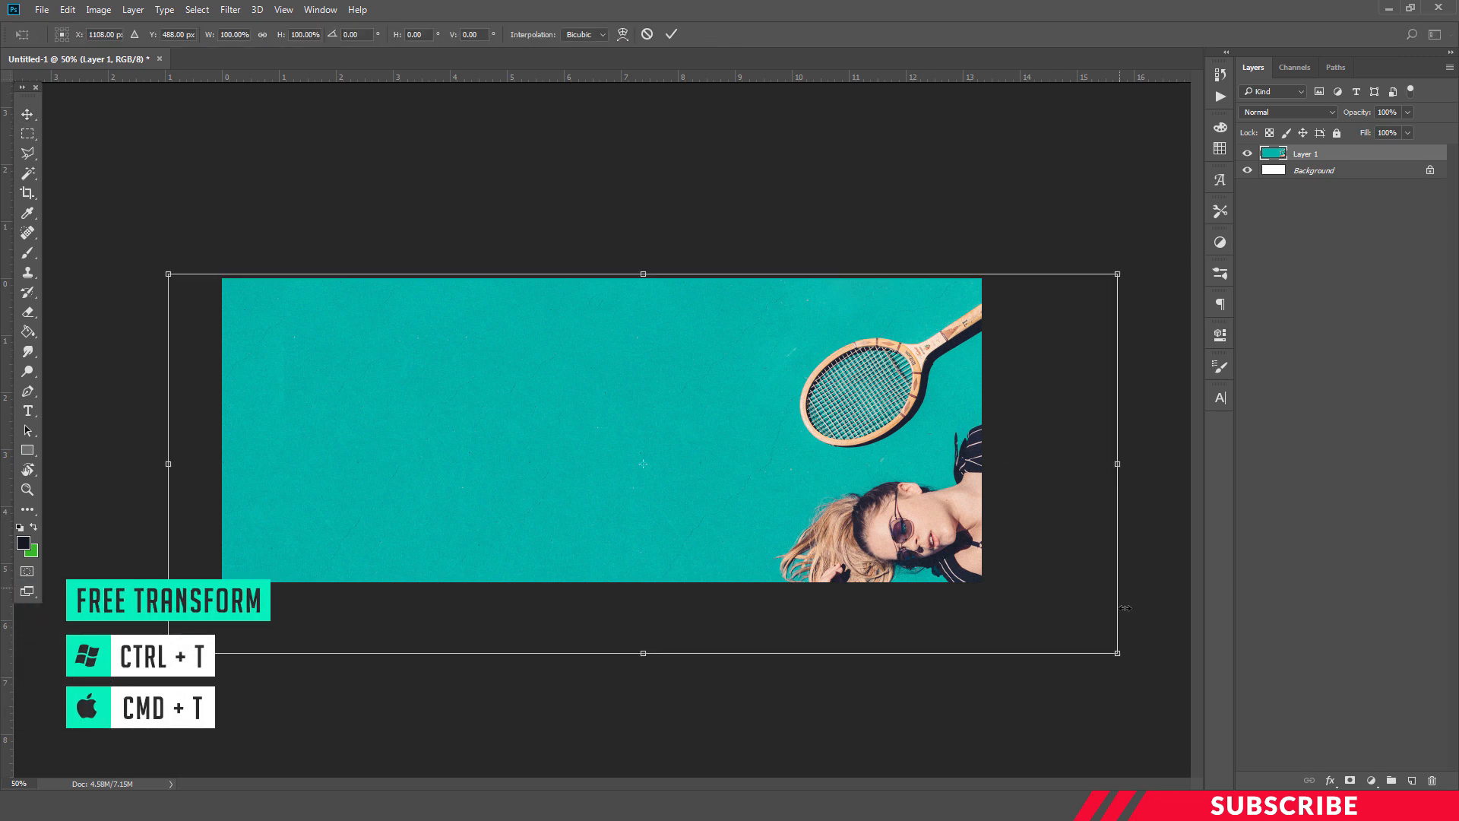
pyautogui.moveTo(1117, 653); pyautogui.dragTo(963, 591)
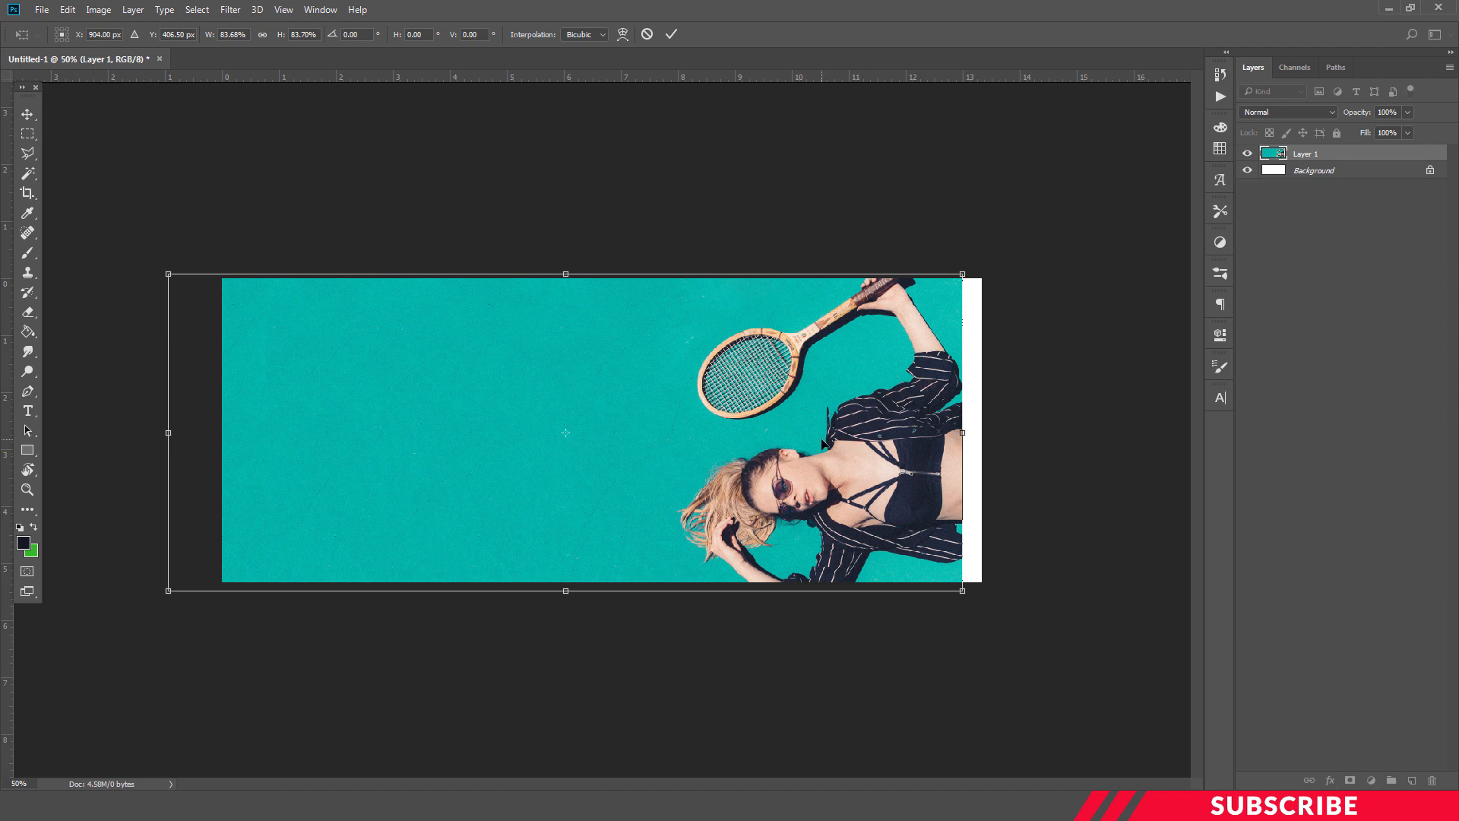
pyautogui.moveTo(822, 444); pyautogui.dragTo(857, 444)
pyautogui.moveTo(995, 588); pyautogui.dragTo(983, 584)
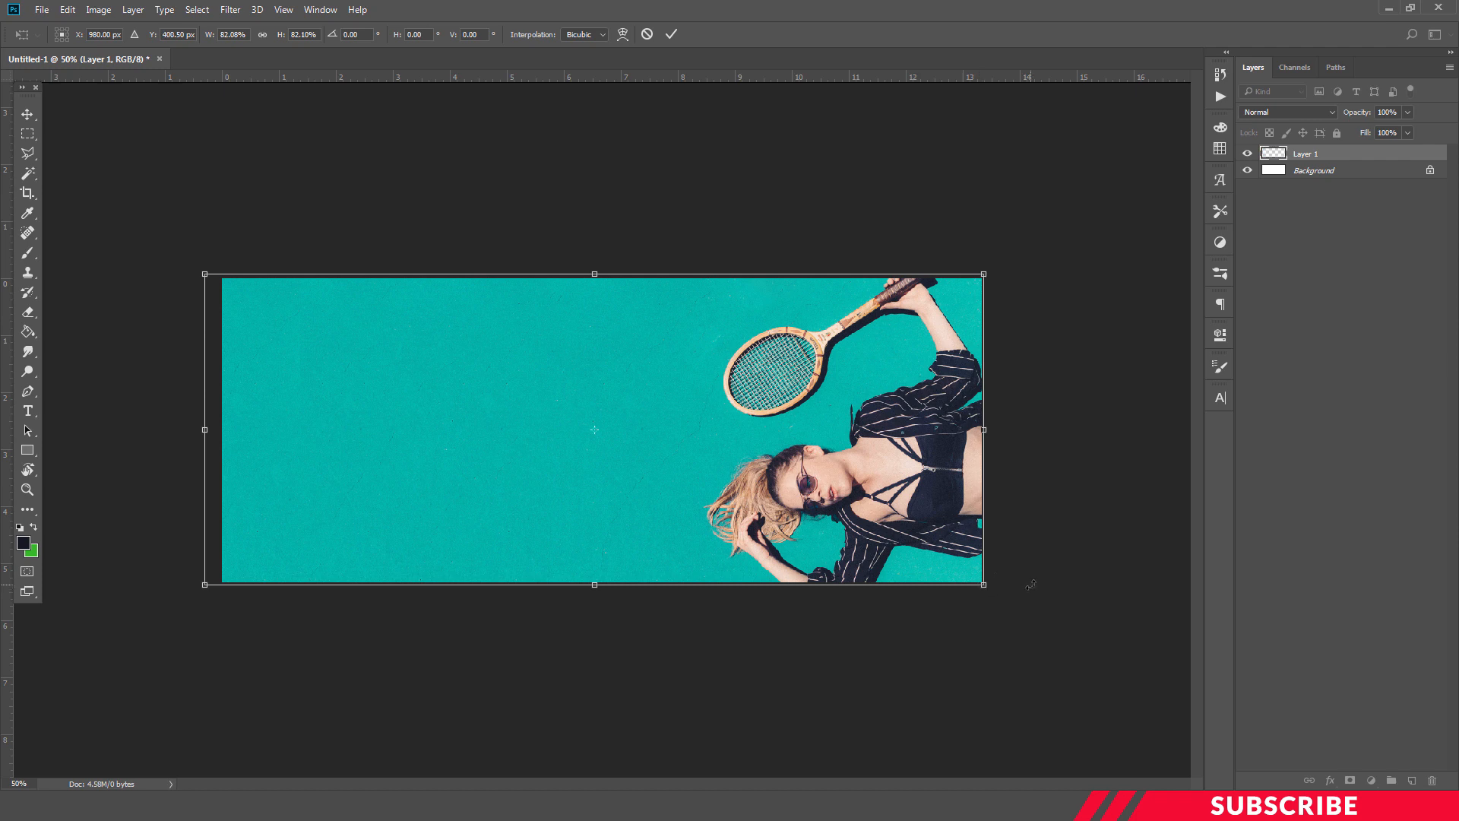
pyautogui.press('Down')
pyautogui.press('Down')
pyautogui.press('Down')
pyautogui.press('Down')
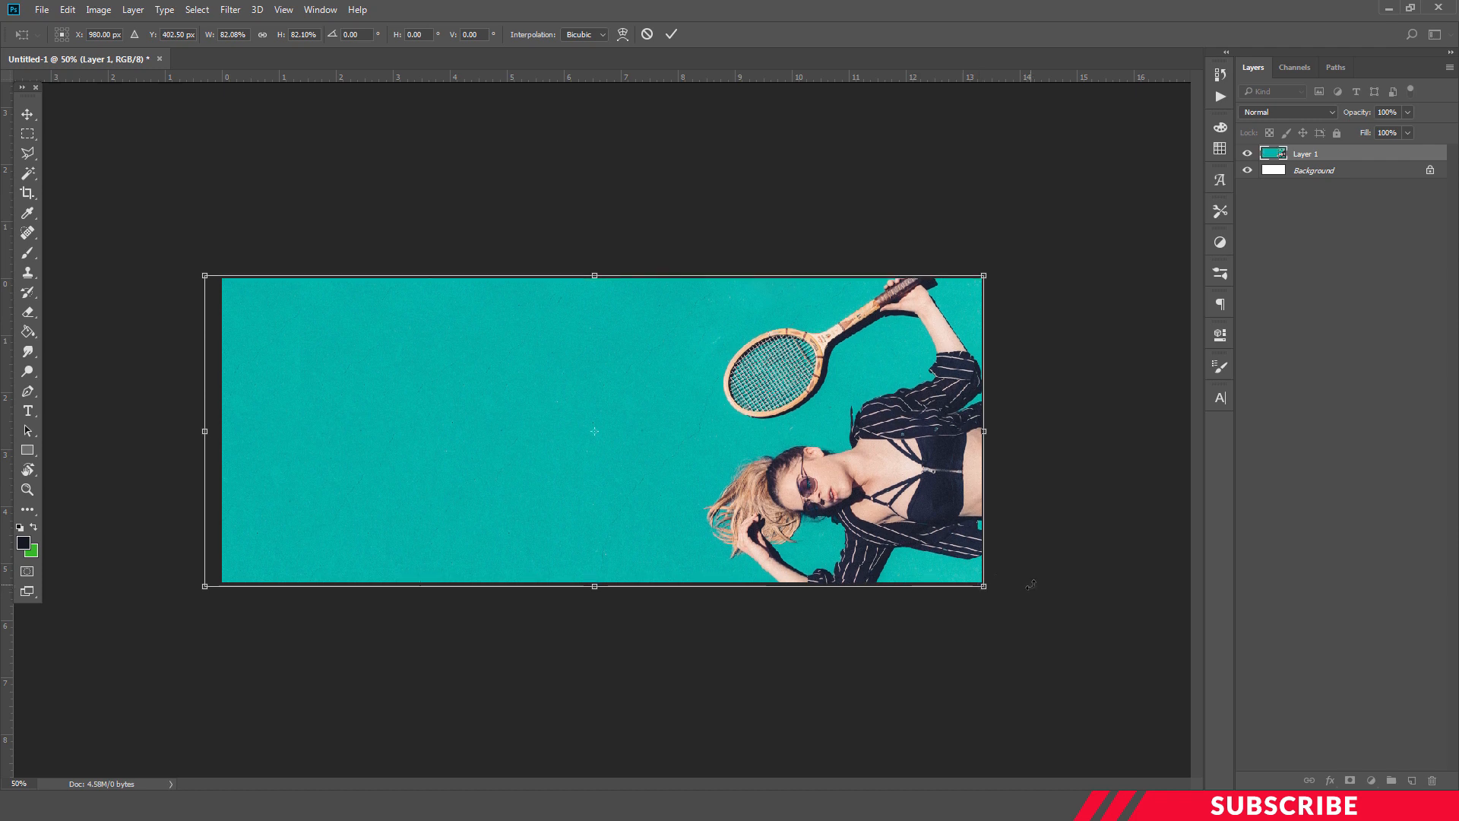
pyautogui.press('Return')
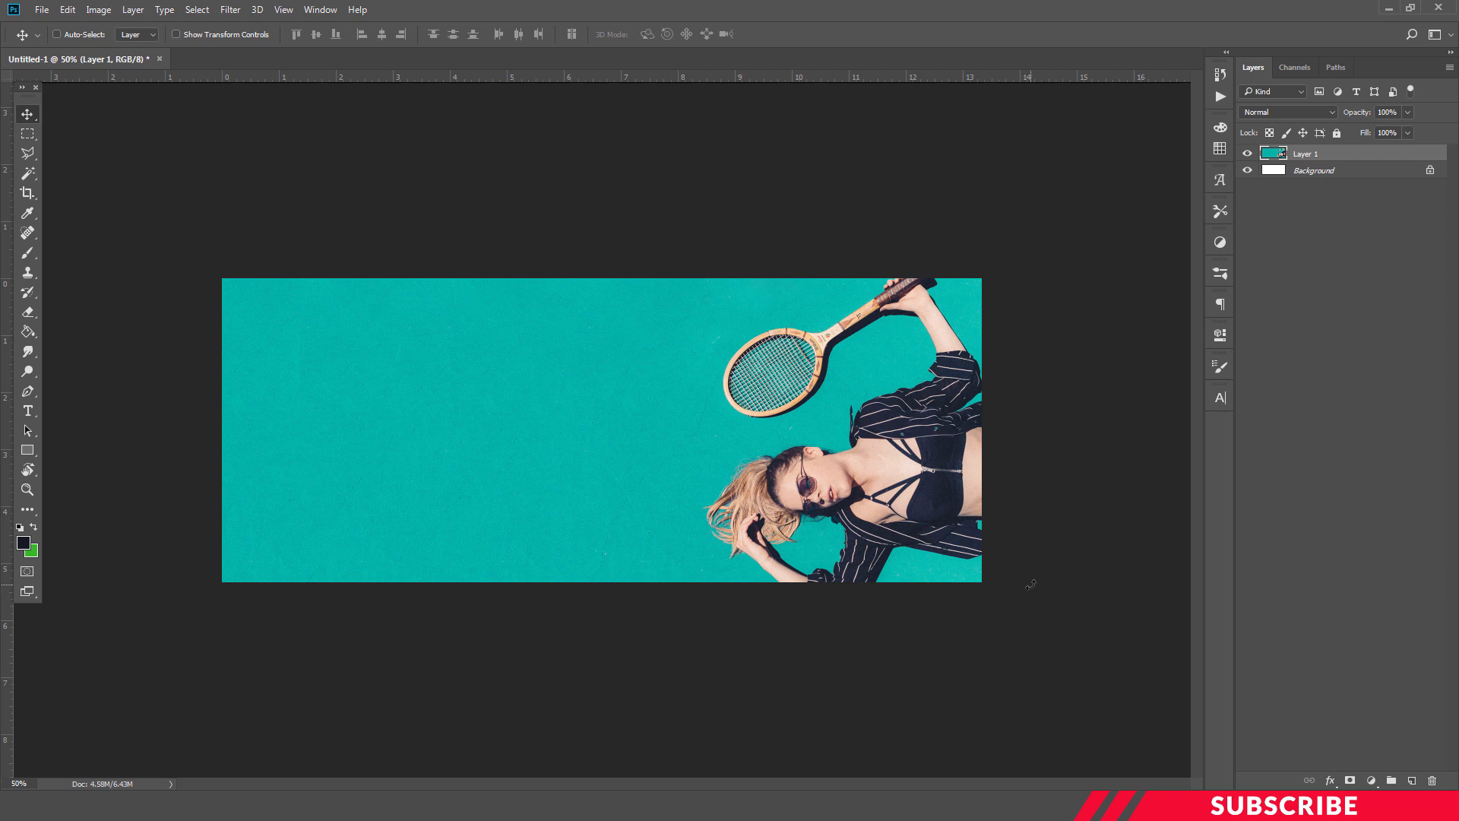
# - Add a new layer above the photo and set the foreground colour to white, ffffff
pyautogui.click(1410, 781)
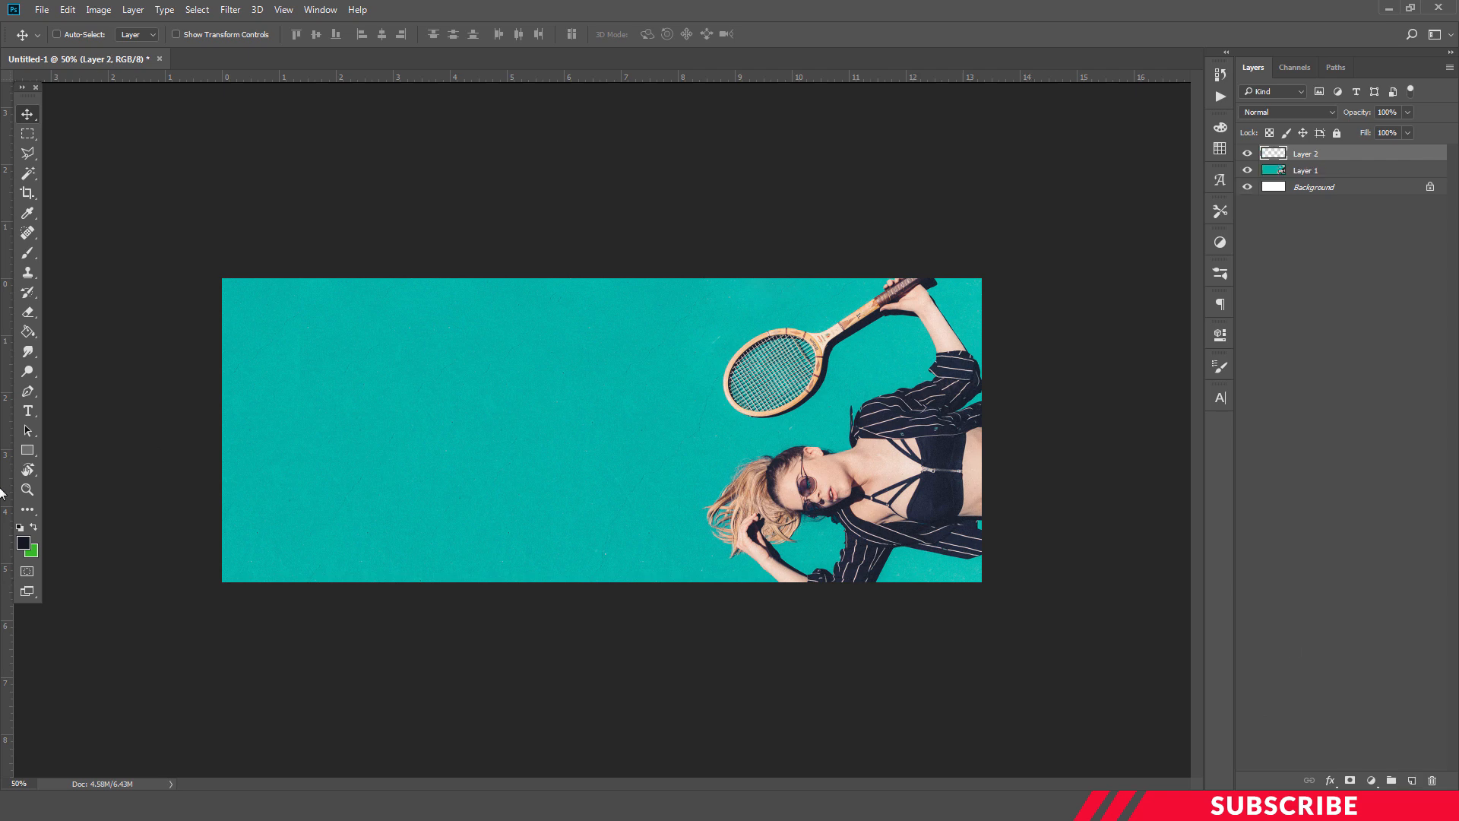
pyautogui.click(23, 542)
pyautogui.write('ffffff')
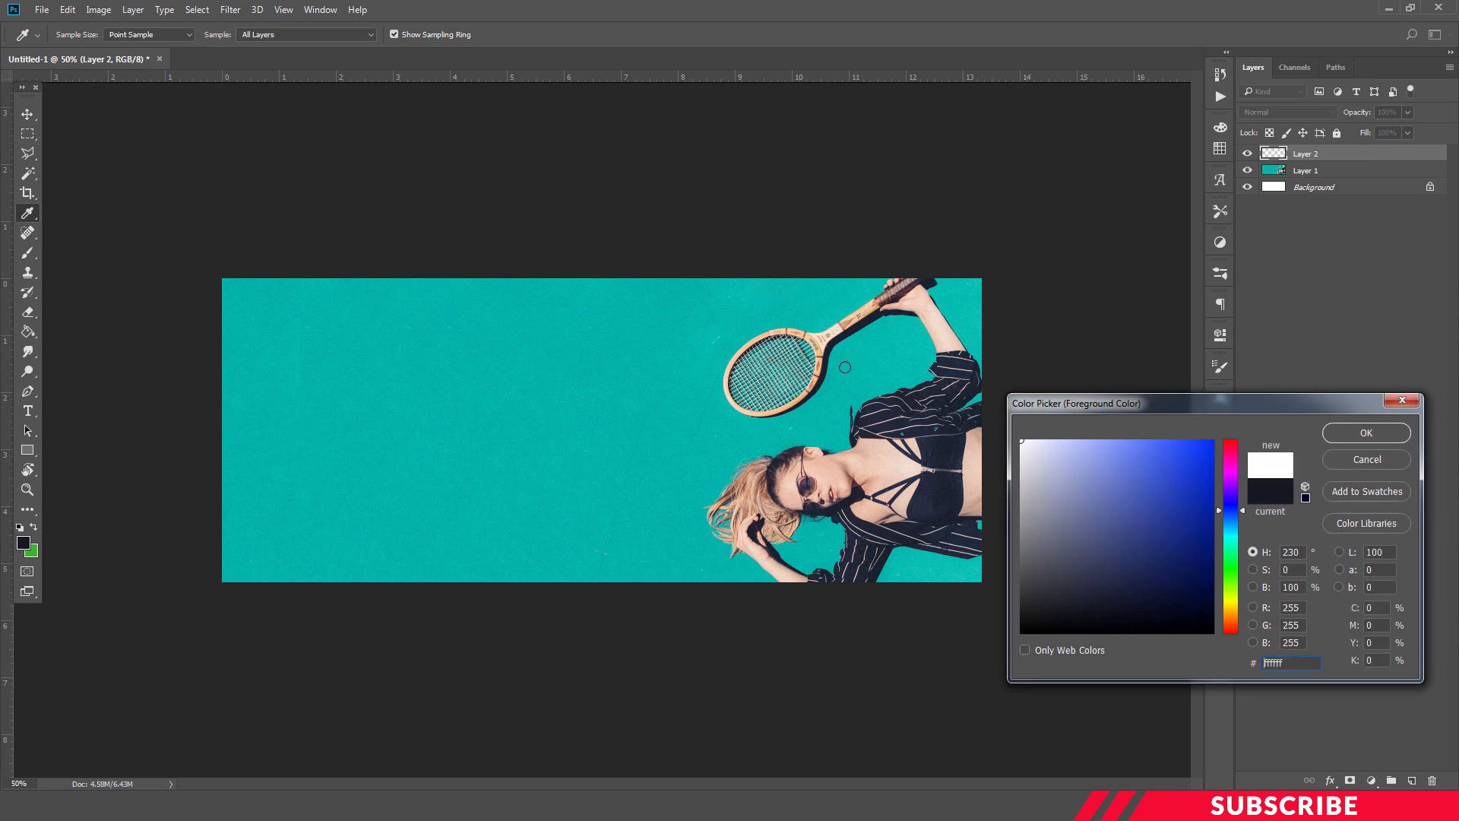
pyautogui.click(1368, 432)
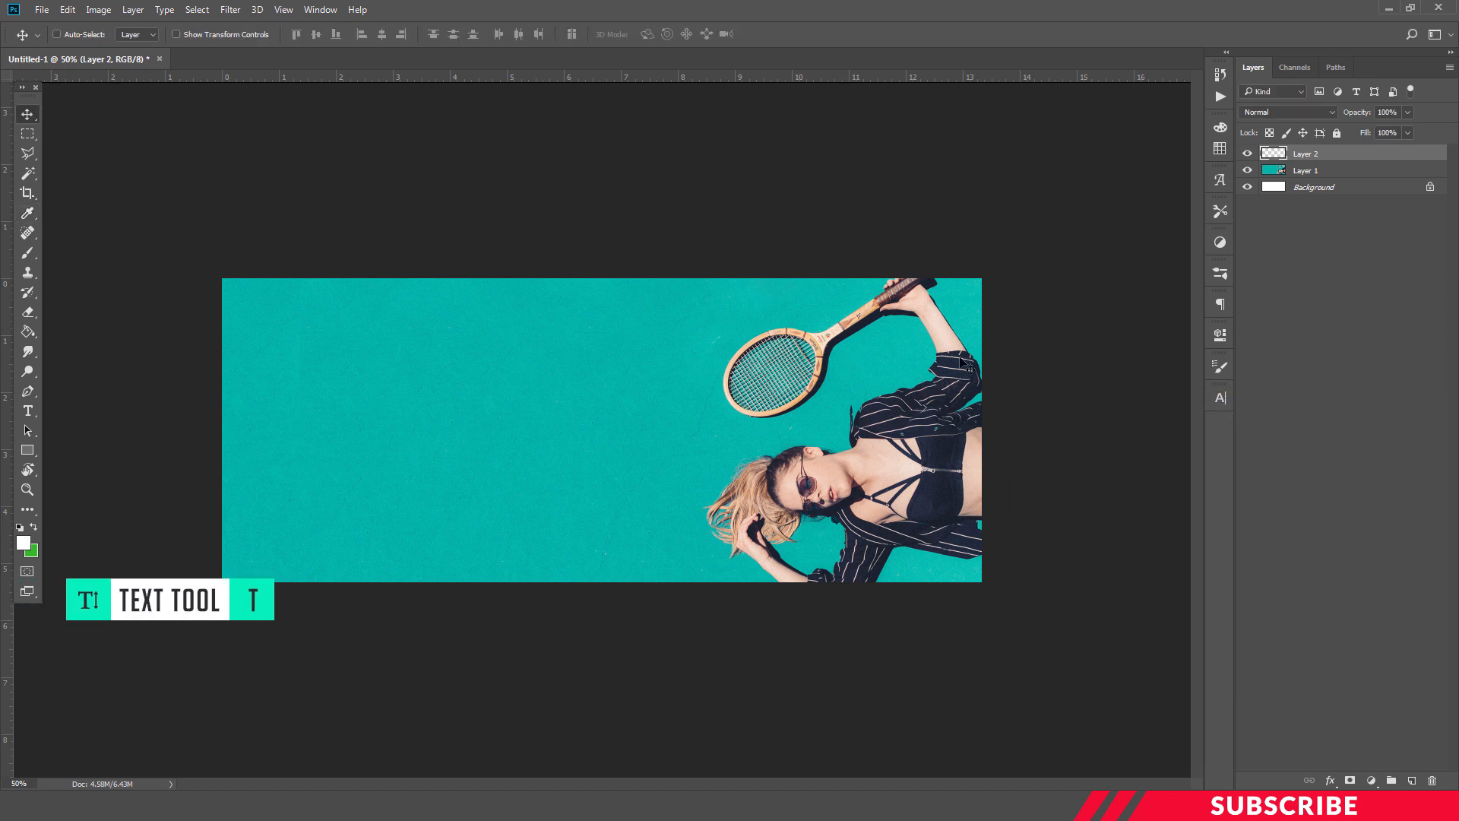
# - Add the text WINTER in white Lato Semibold 48 pt on the upper left part of the banner
pyautogui.click(35, 411)
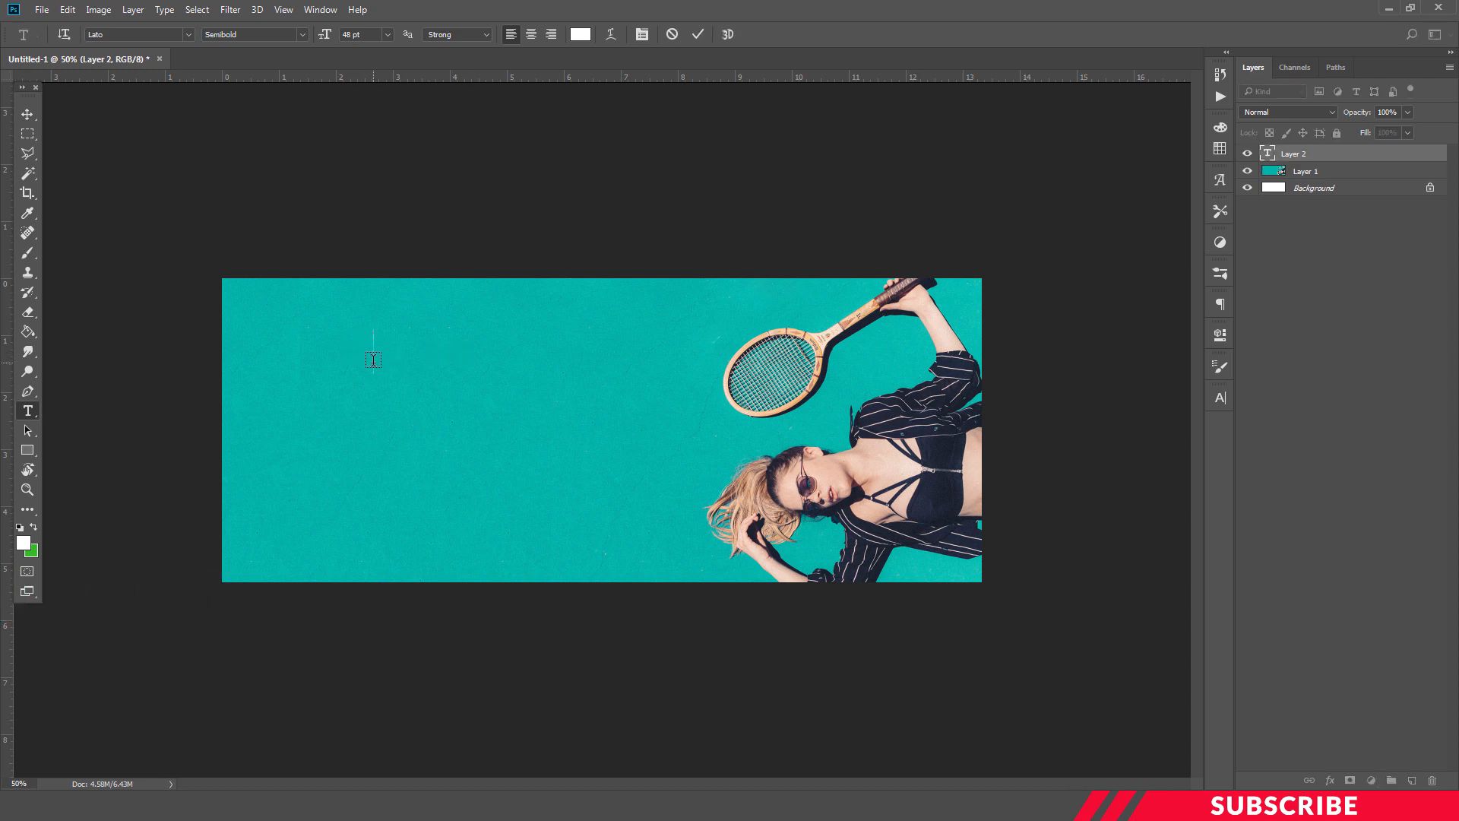
pyautogui.write('WINTER')
pyautogui.hotkey('ctrl', 'Return')
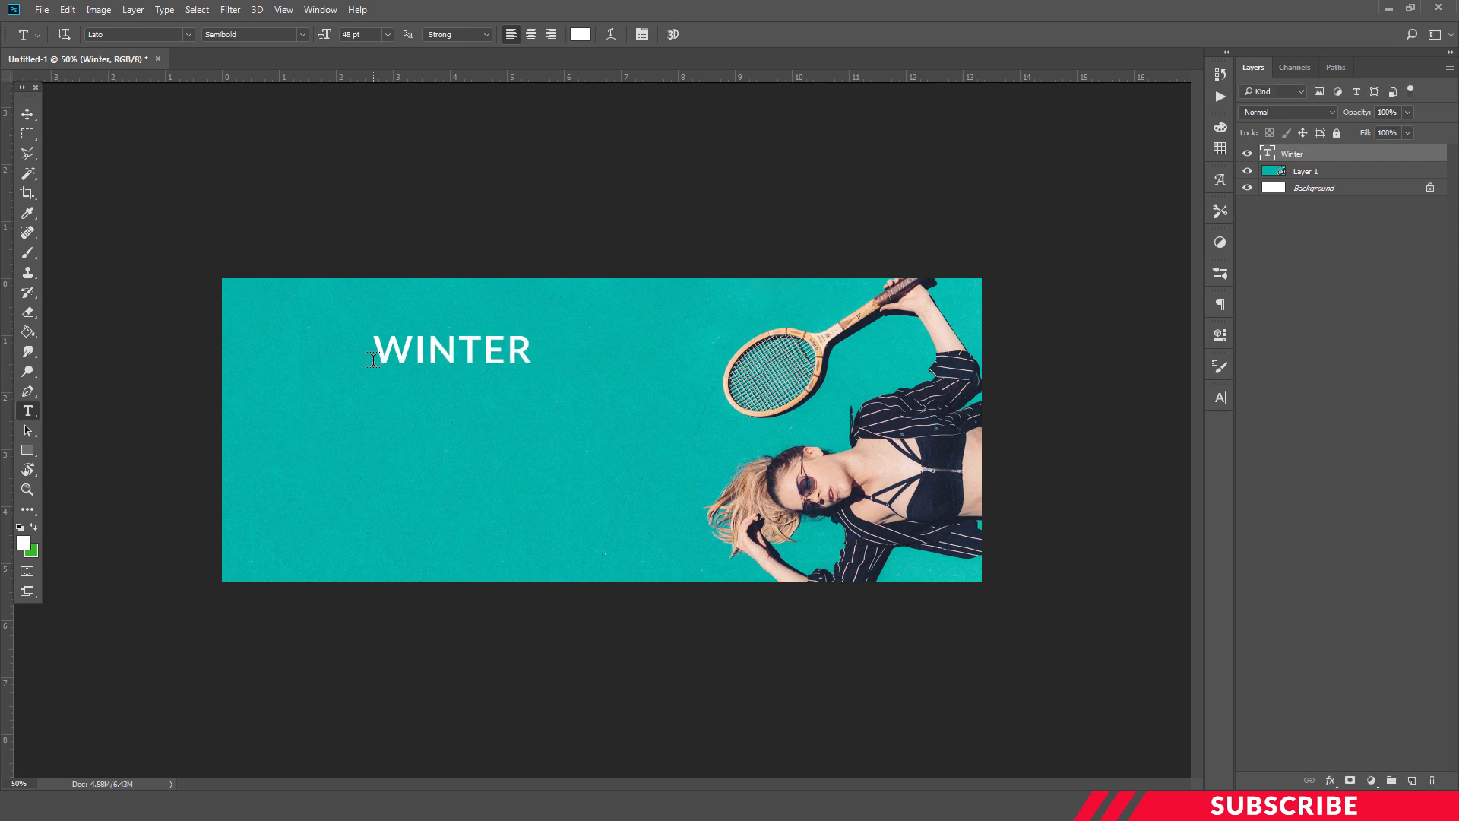
# - Duplicate the WINTER text layer and place the copy directly below the original
pyautogui.click(28, 114)
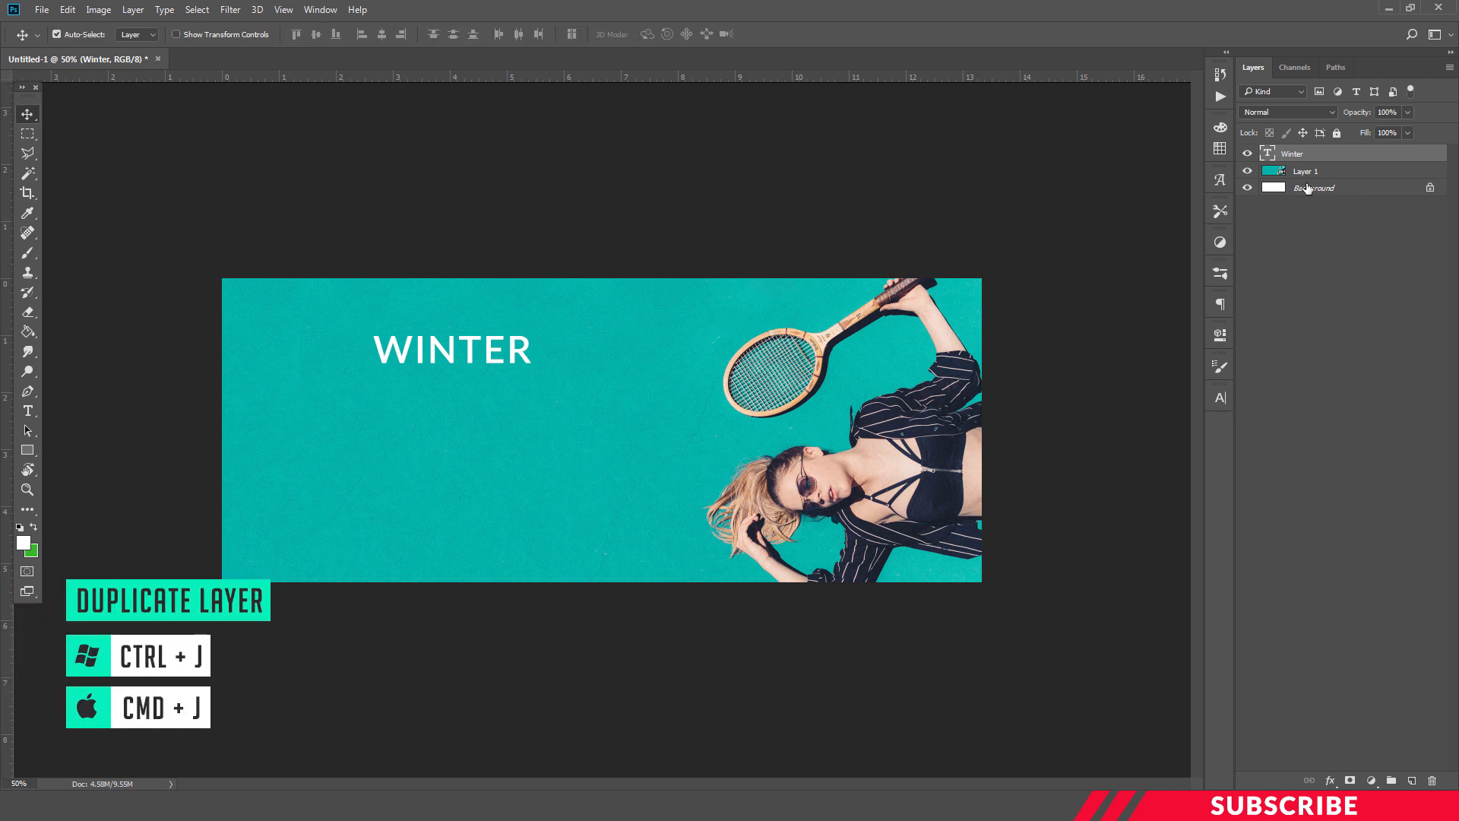
pyautogui.hotkey('ctrl', 'j')
pyautogui.moveTo(462, 346); pyautogui.dragTo(460, 399)
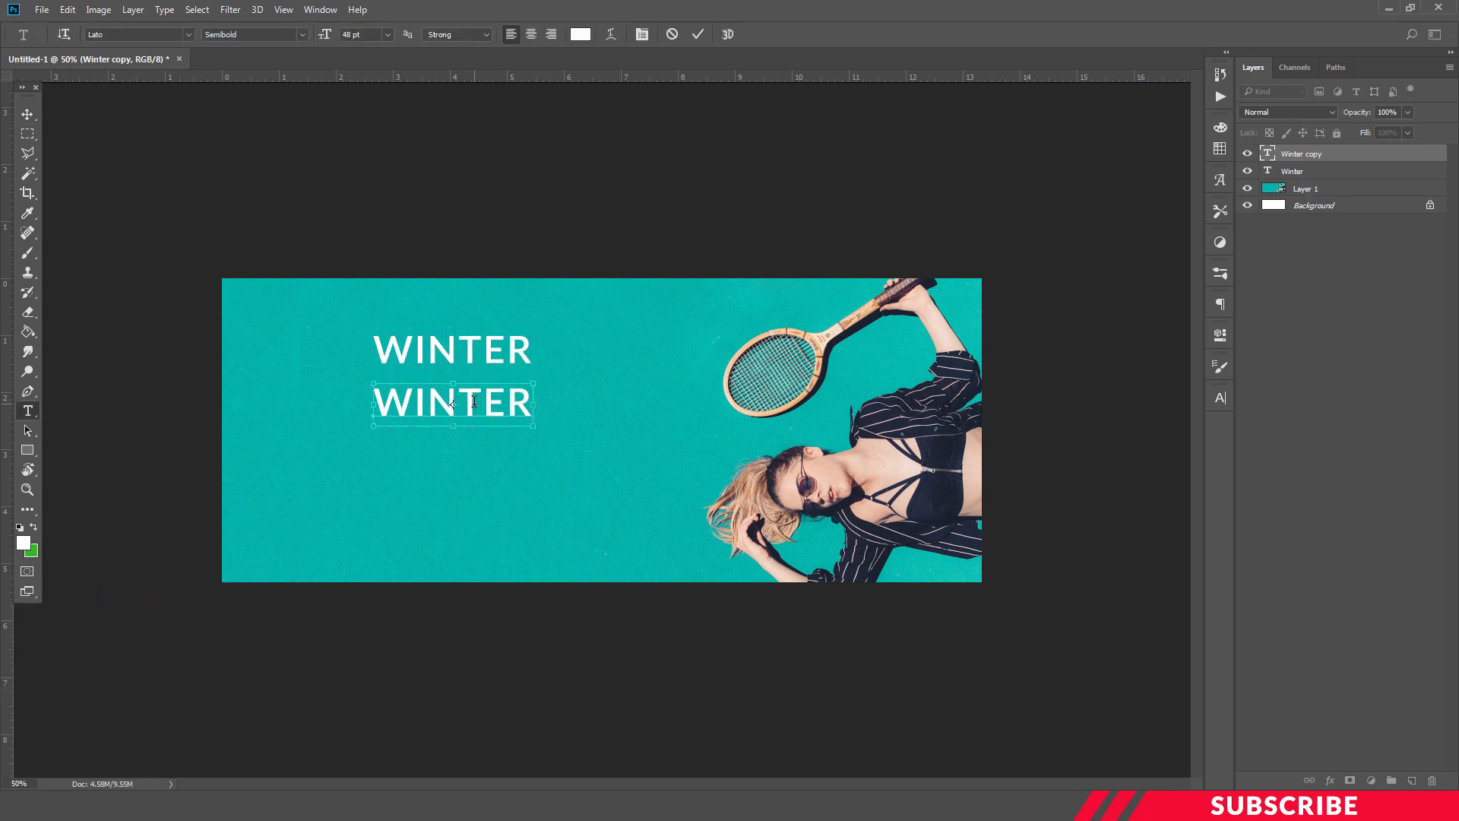
# - Replace the text of the lower WINTER copy with FASHION SALE
pyautogui.doubleClick(472, 401)
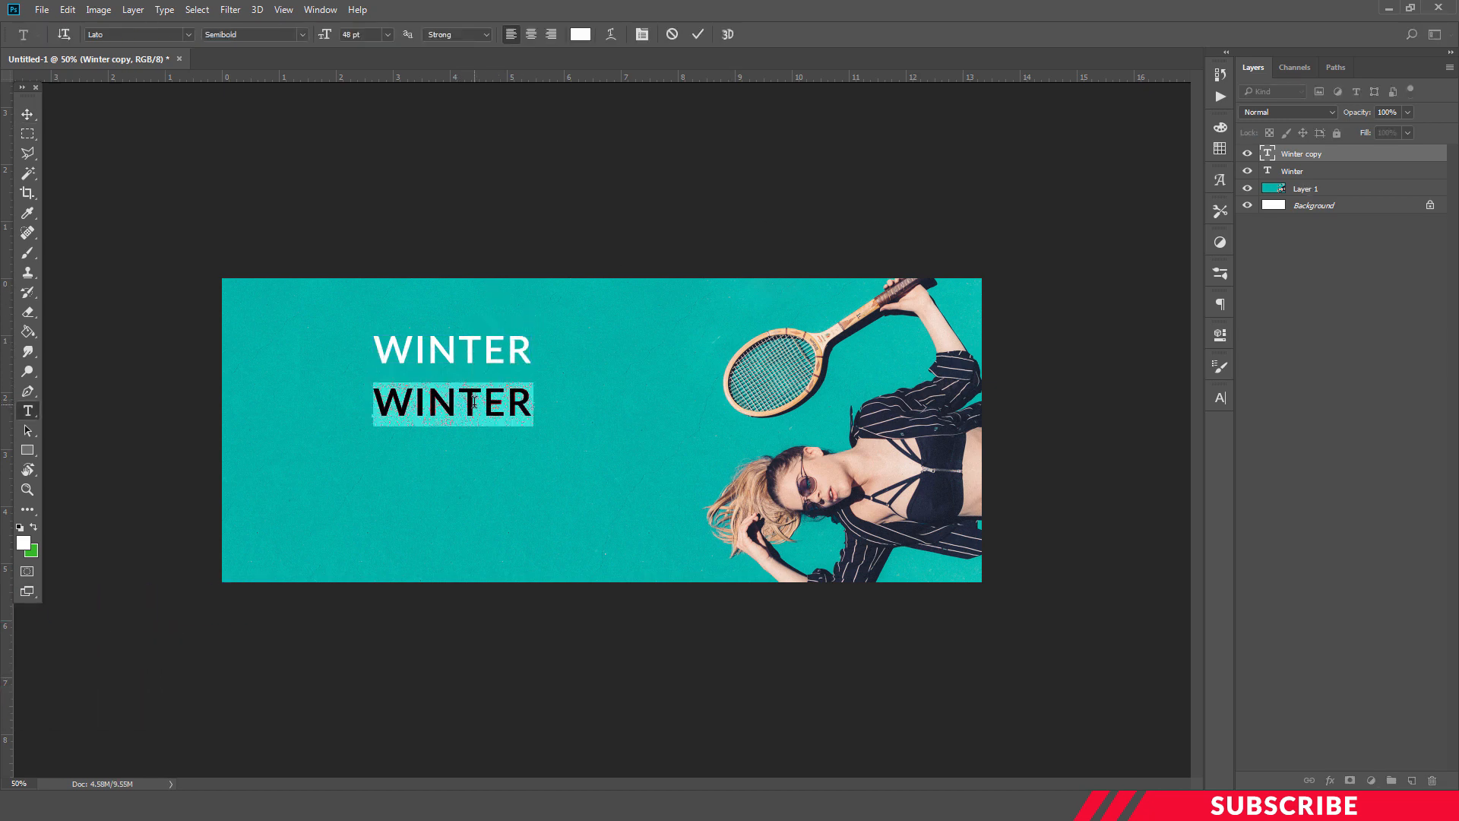
pyautogui.write('FASHIO')
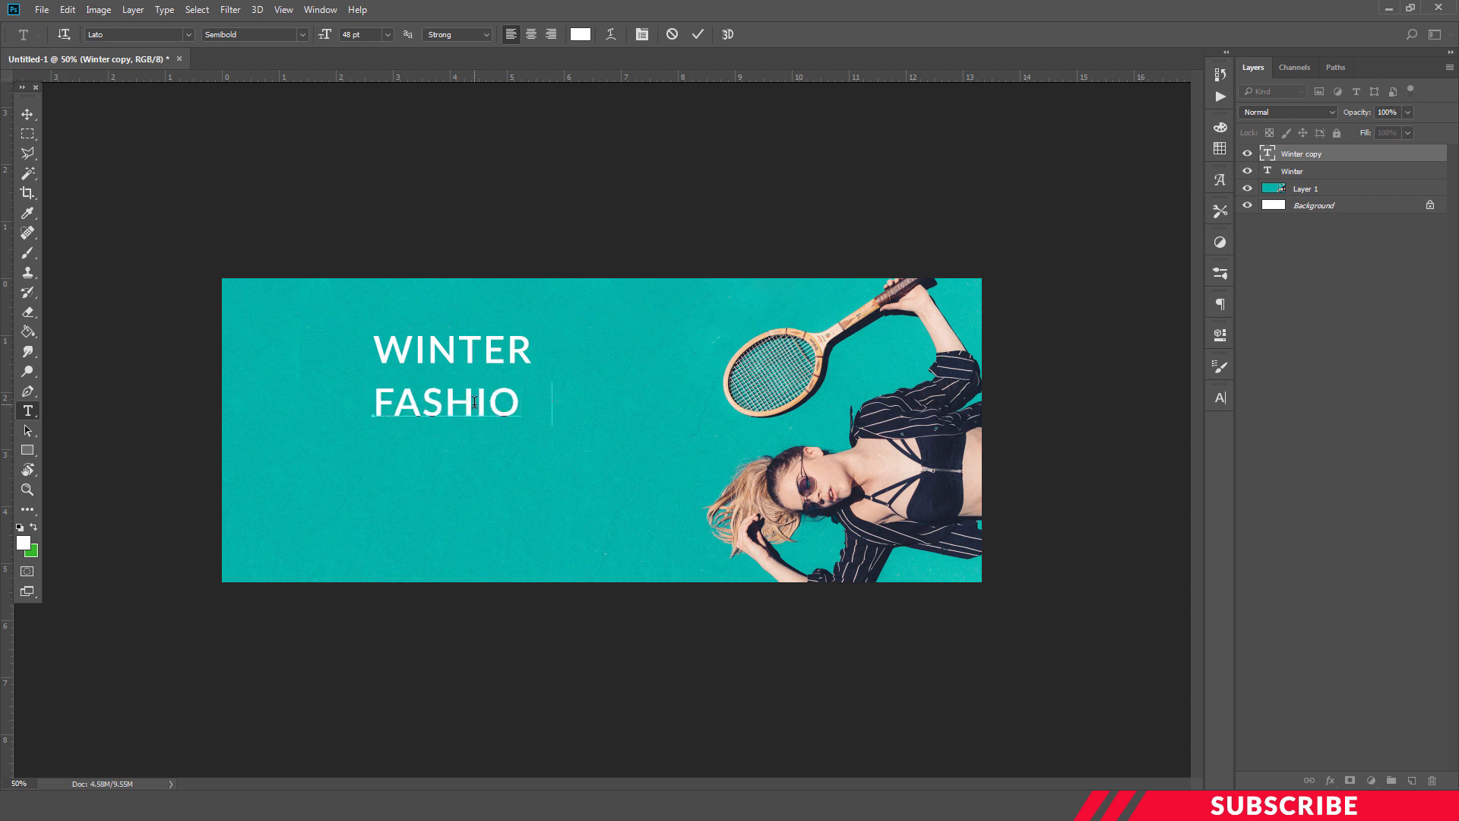
pyautogui.write('N SALE')
pyautogui.hotkey('ctrl', 'Return')
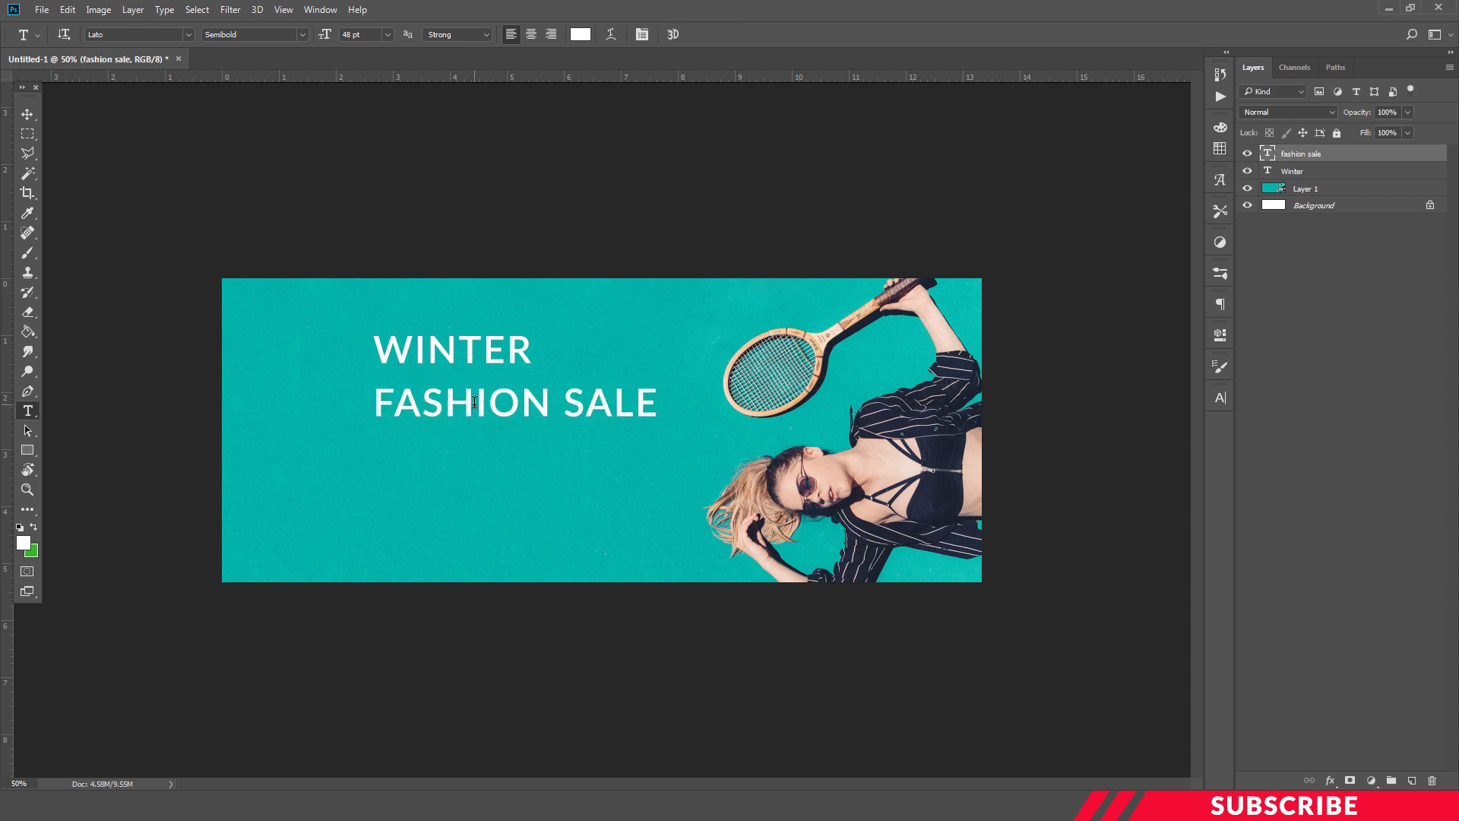
pyautogui.click(474, 402)
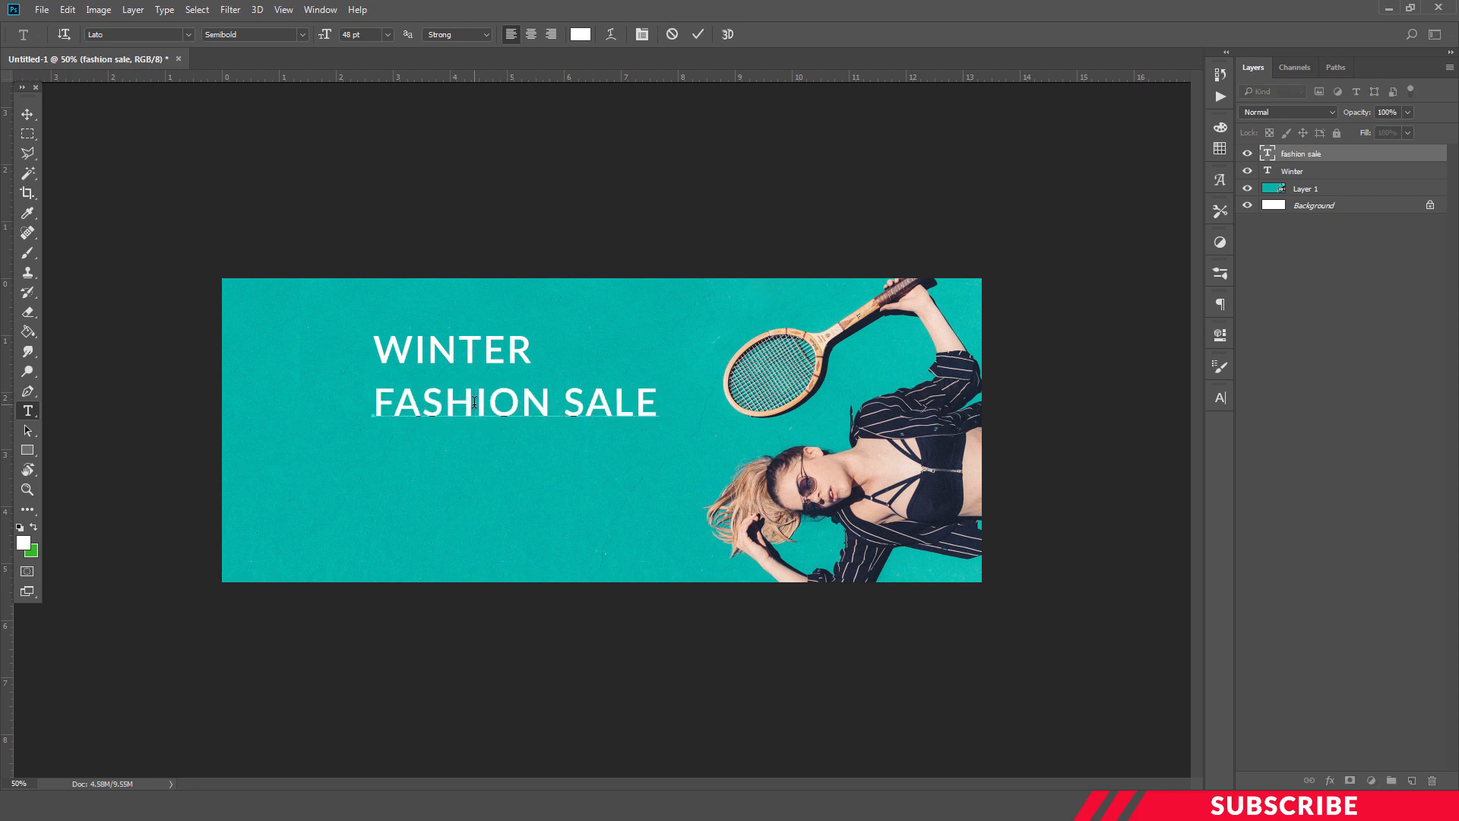
# - Place a vertical guide at about 4.3 inches and centre the WINTER text on it
pyautogui.click(29, 115)
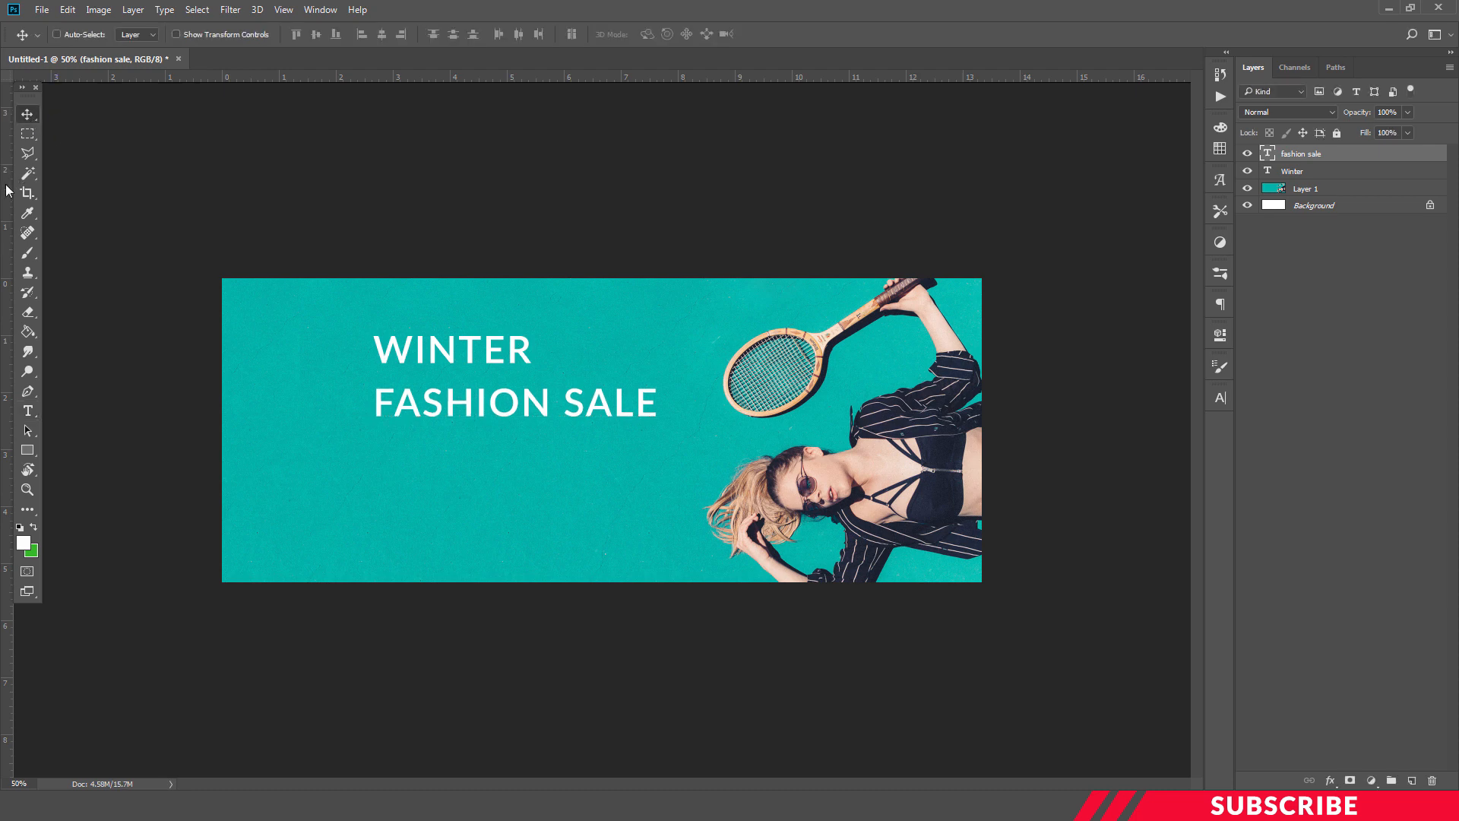
pyautogui.moveTo(9, 209); pyautogui.dragTo(468, 245)
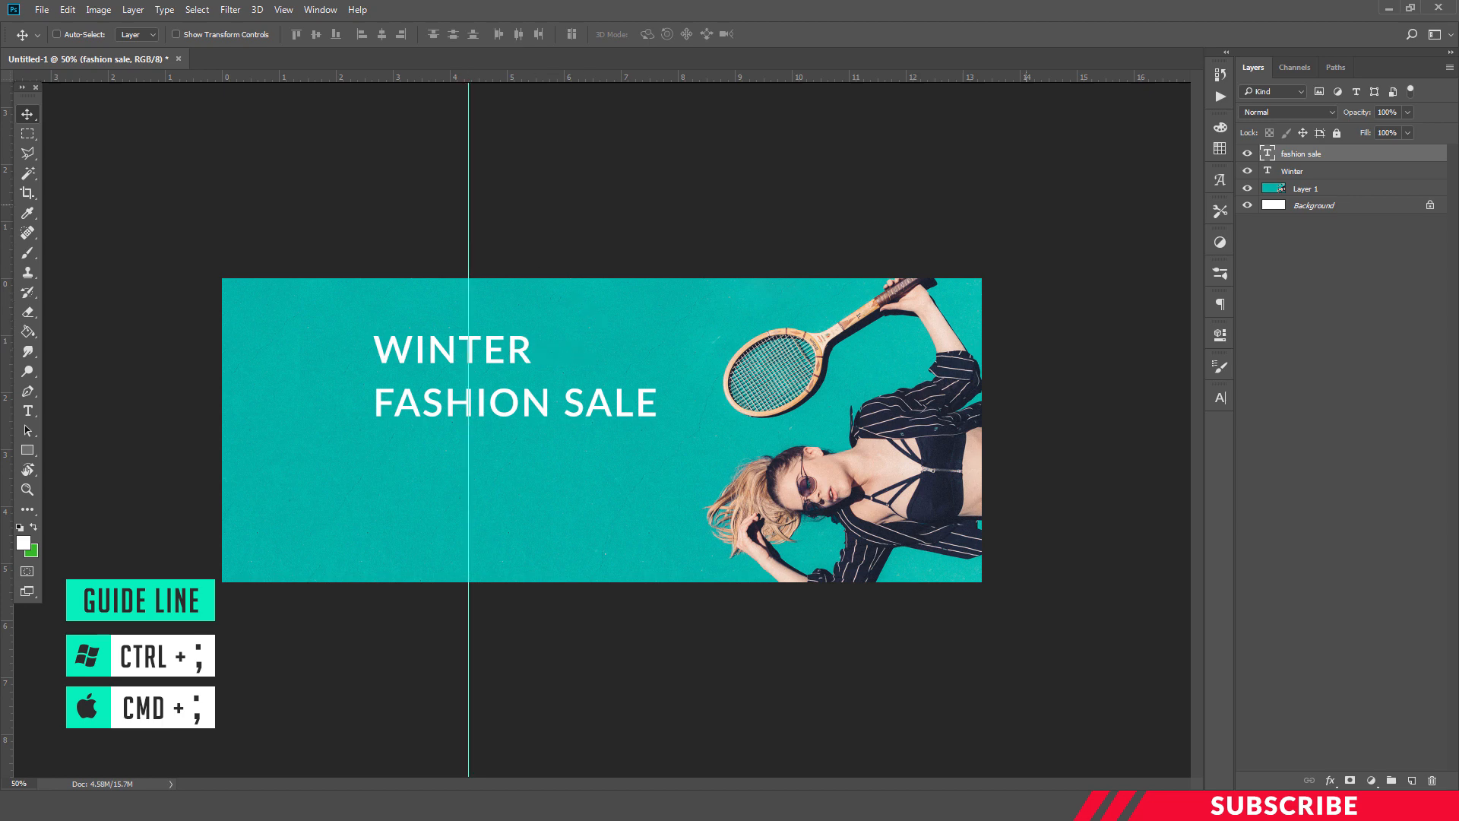
pyautogui.click(1293, 174)
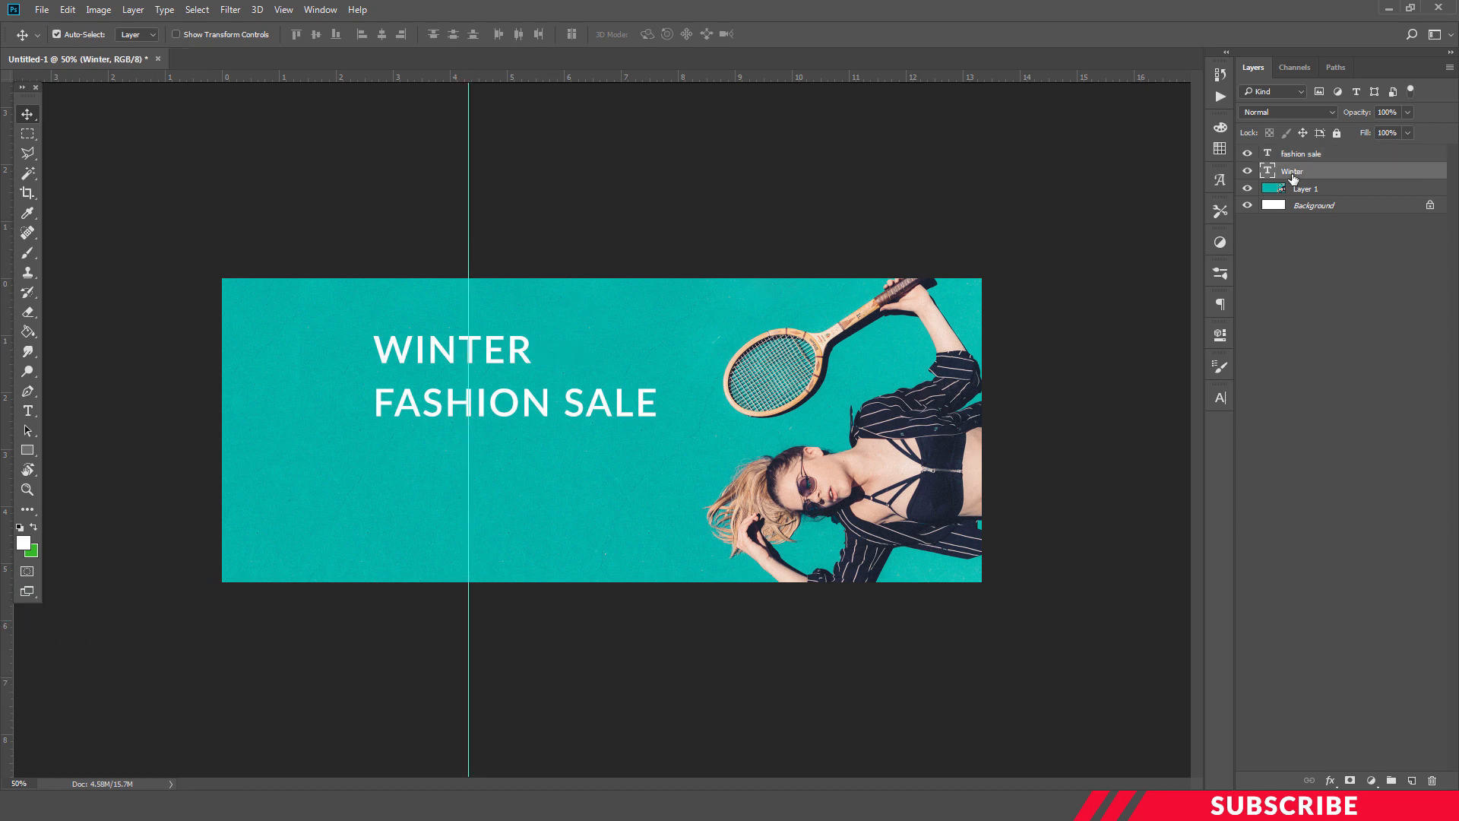
pyautogui.hotkey('ctrl', 't')
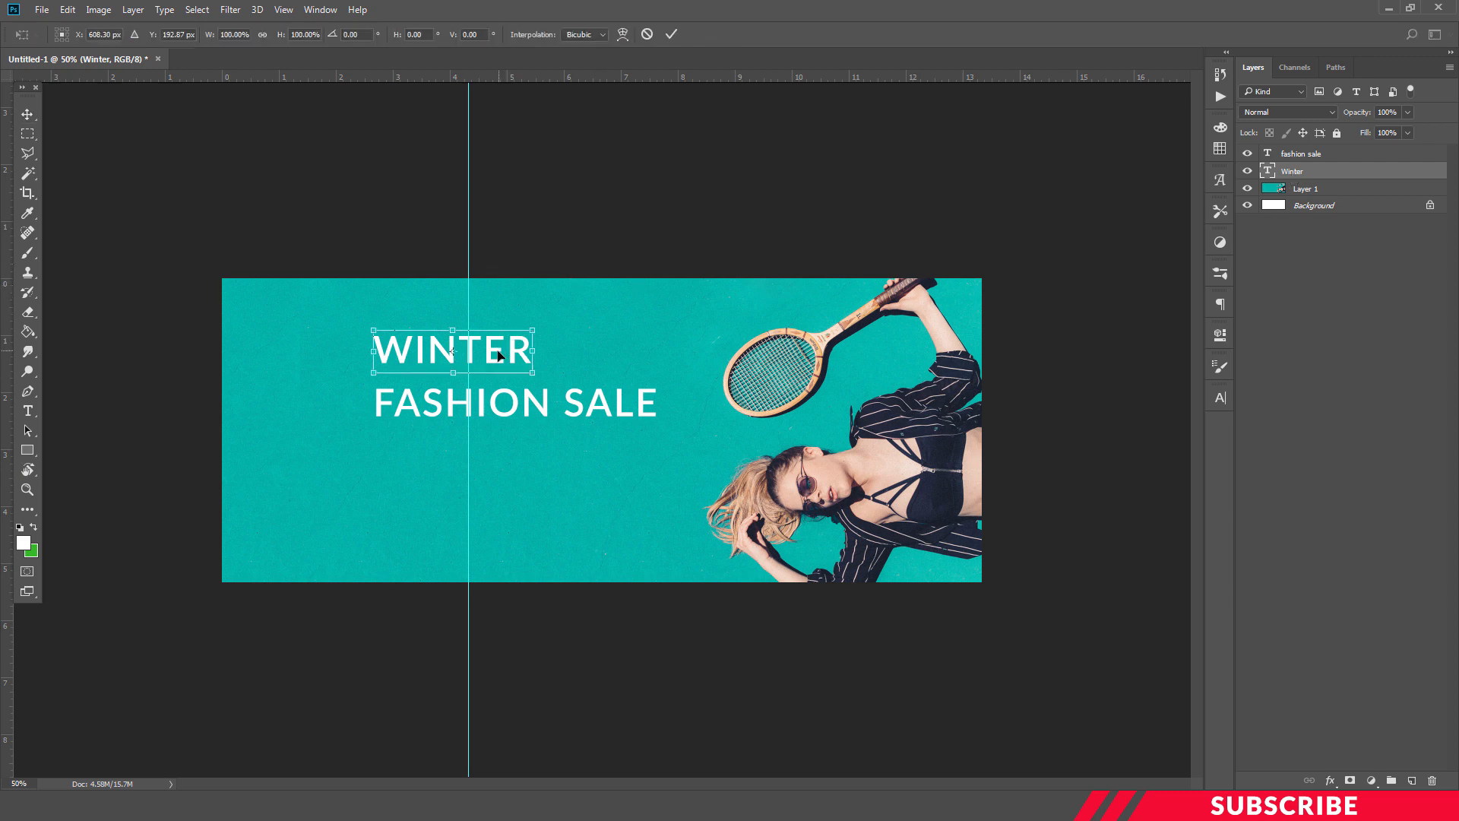
pyautogui.moveTo(491, 359); pyautogui.dragTo(505, 358)
pyautogui.hotkey('ctrl', '+')
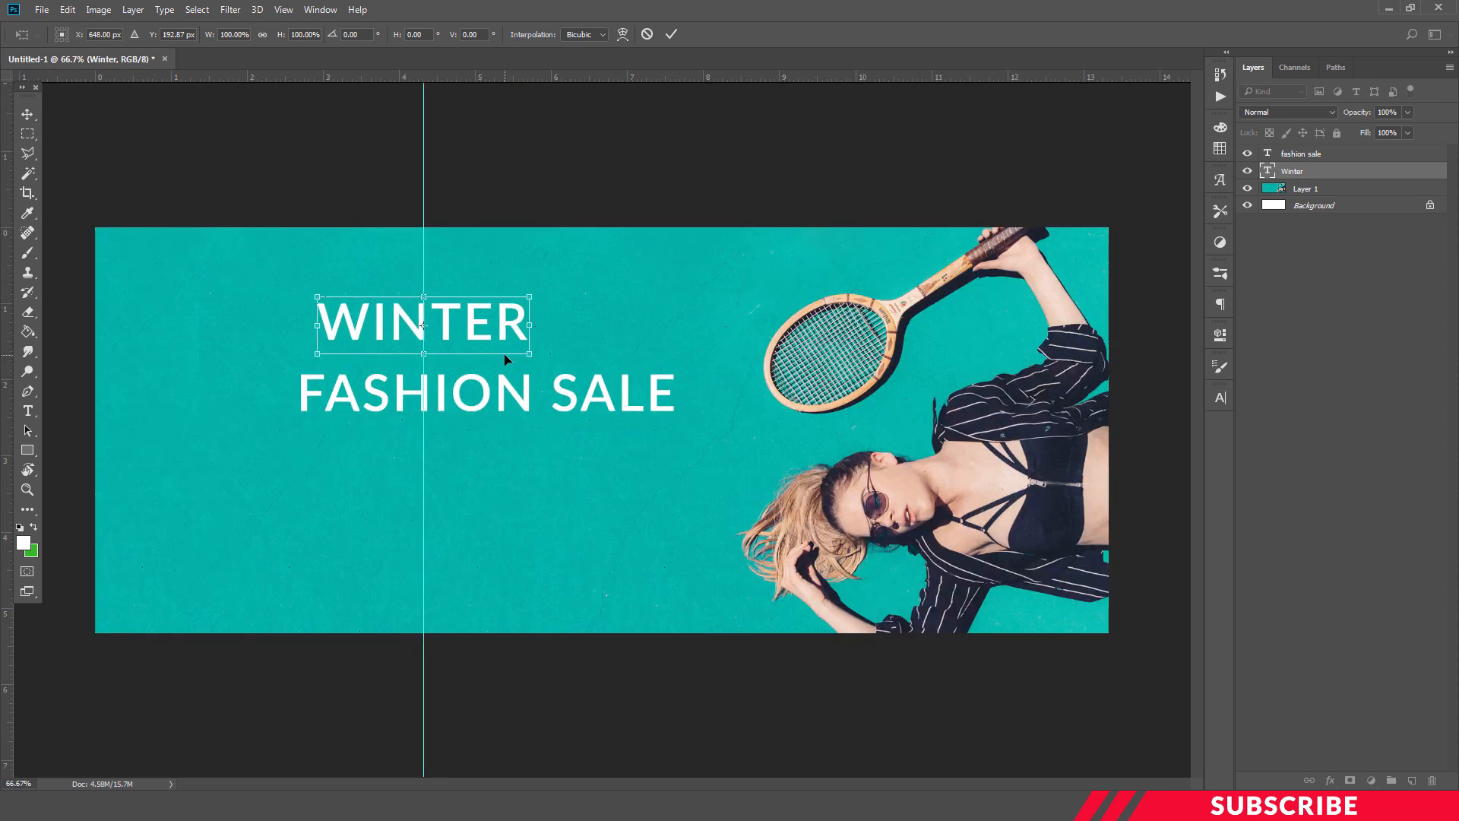
pyautogui.press('Return')
# - Centre the FASHION SALE text horizontally on the vertical guide, below WINTER
pyautogui.click(1334, 157)
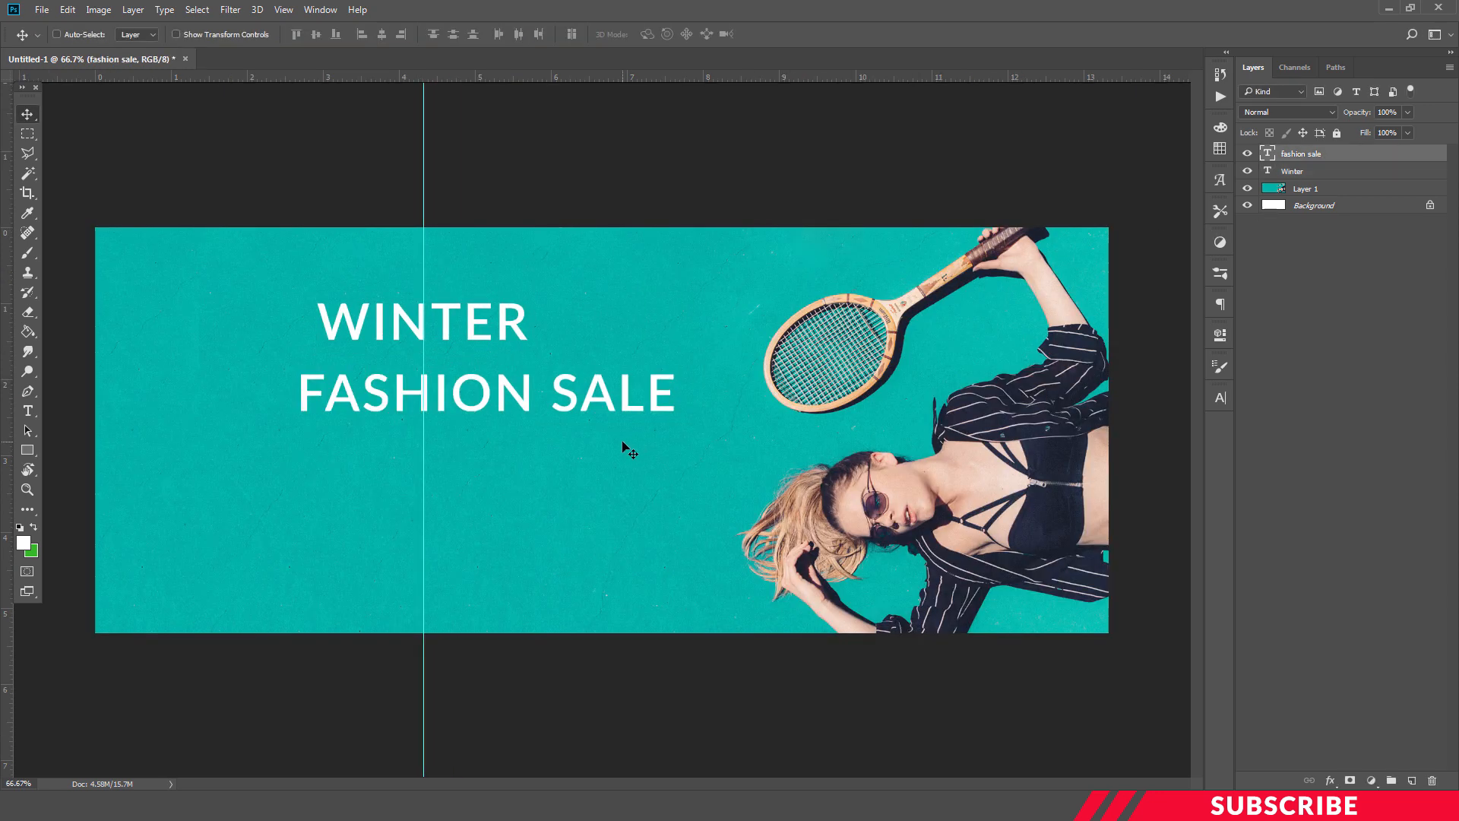
pyautogui.hotkey('ctrl', 't')
pyautogui.moveTo(606, 402); pyautogui.dragTo(537, 398)
pyautogui.press('Right')
pyautogui.press('Right')
pyautogui.press('Right')
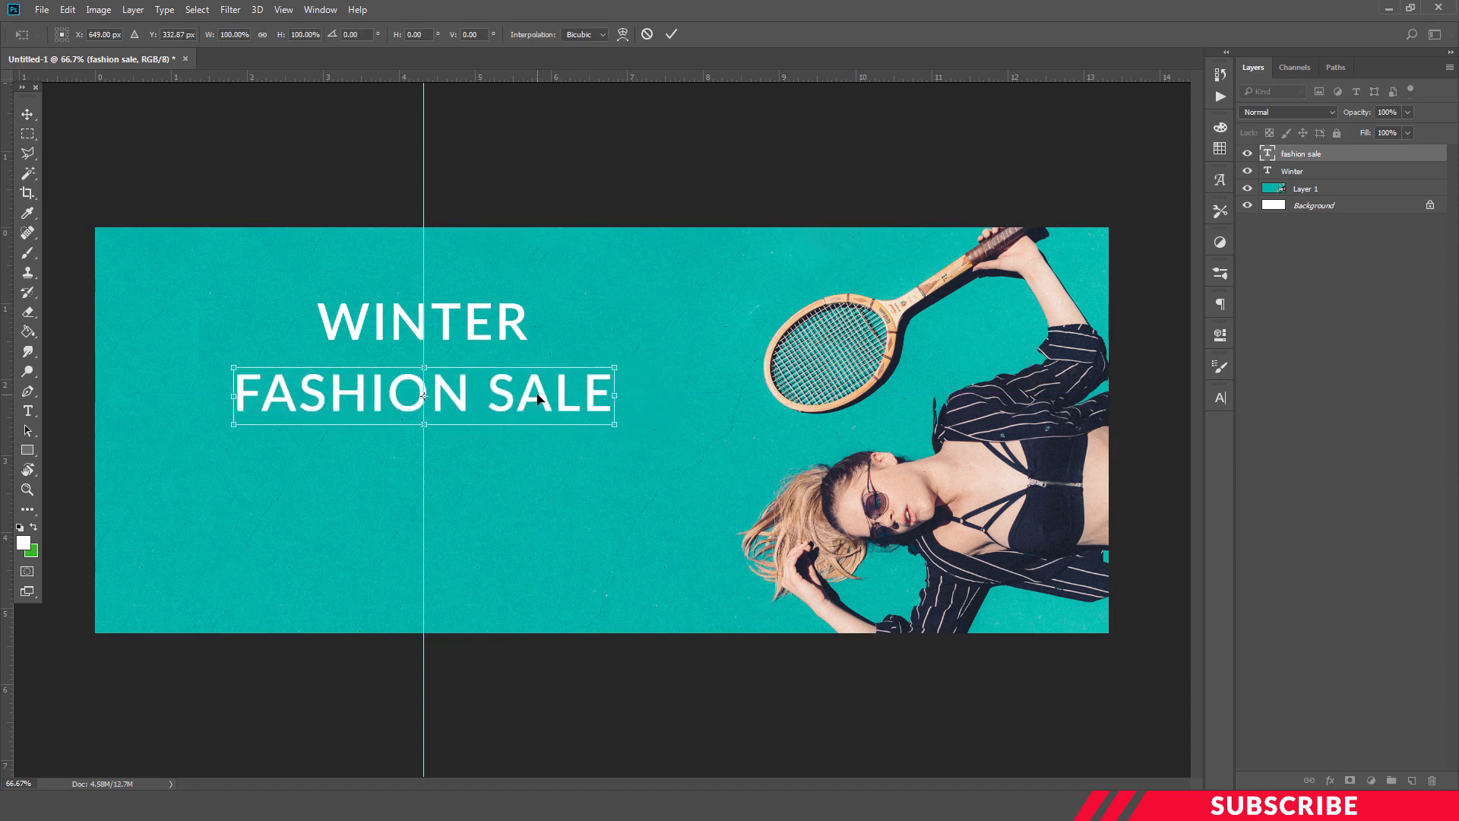
# - Nudge the FASHION SALE text up about 25 px to tighten the gap beneath WINTER
pyautogui.press('Up')
pyautogui.press('Up')
pyautogui.press('Up')
pyautogui.press('Up')
pyautogui.press('Up')
pyautogui.press('Up')
pyautogui.press('Up')
pyautogui.press('Up')
pyautogui.press('Up')
pyautogui.press('Up')
pyautogui.press('Up')
pyautogui.press('Up')
pyautogui.press('Up')
pyautogui.press('Up')
pyautogui.press('Up')
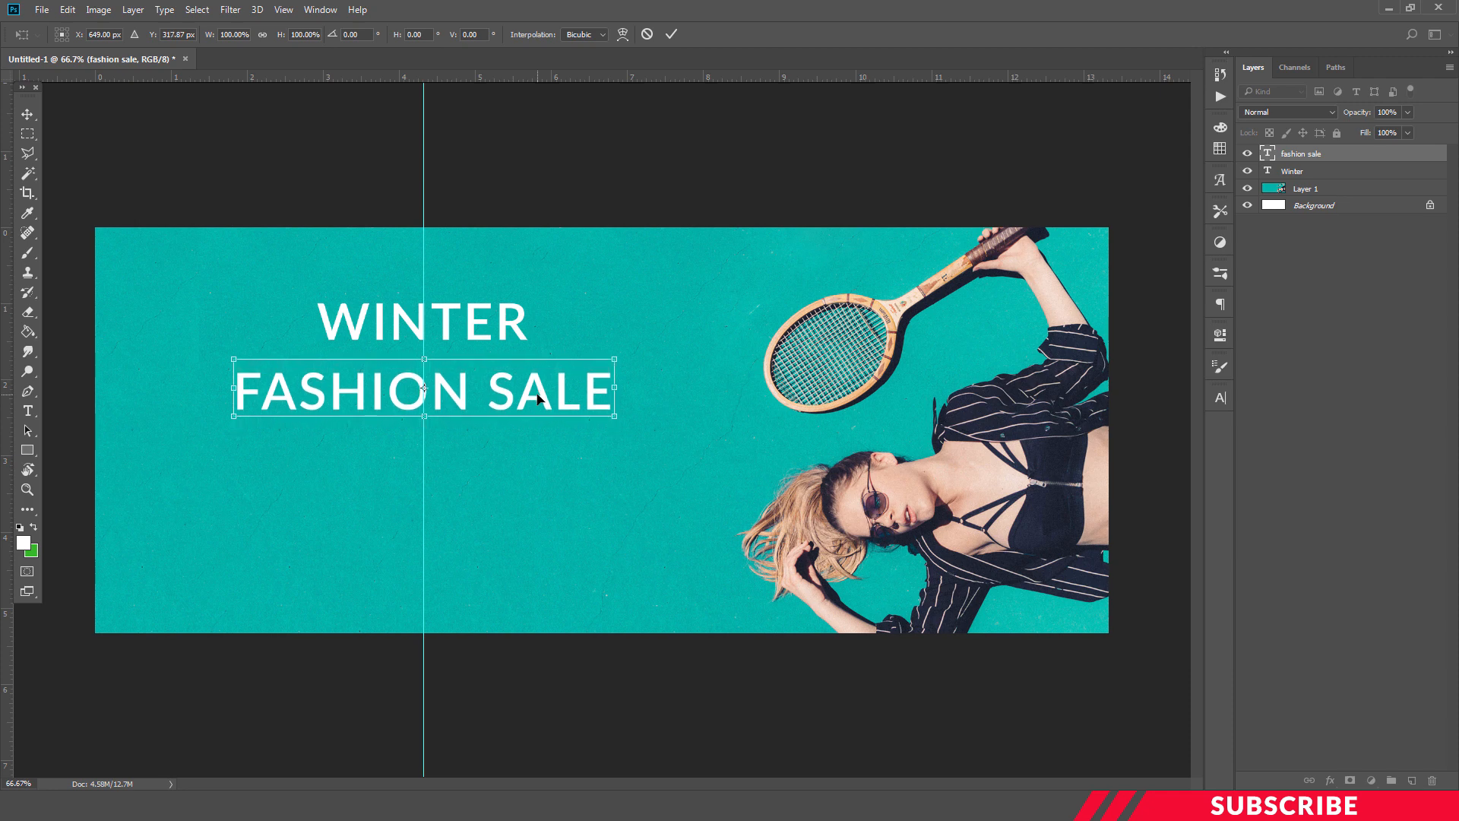
pyautogui.press('Up')
pyautogui.press('Up')
pyautogui.press('Up')
pyautogui.press('Up')
pyautogui.press('Up')
pyautogui.press('Up')
pyautogui.press('Up')
pyautogui.press('Up')
pyautogui.press('Up')
pyautogui.press('Up')
pyautogui.press('Left')
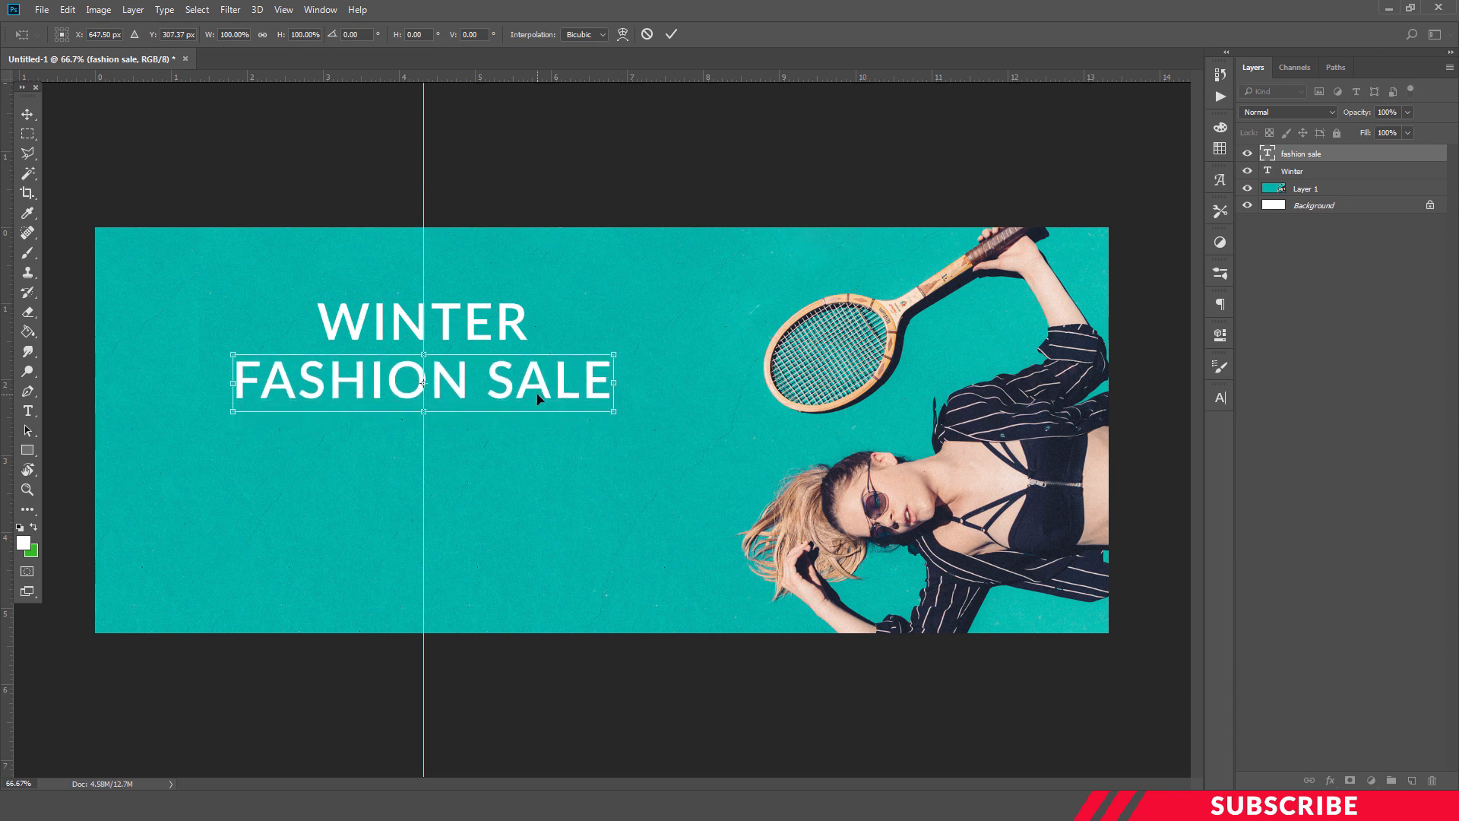
pyautogui.press('Return')
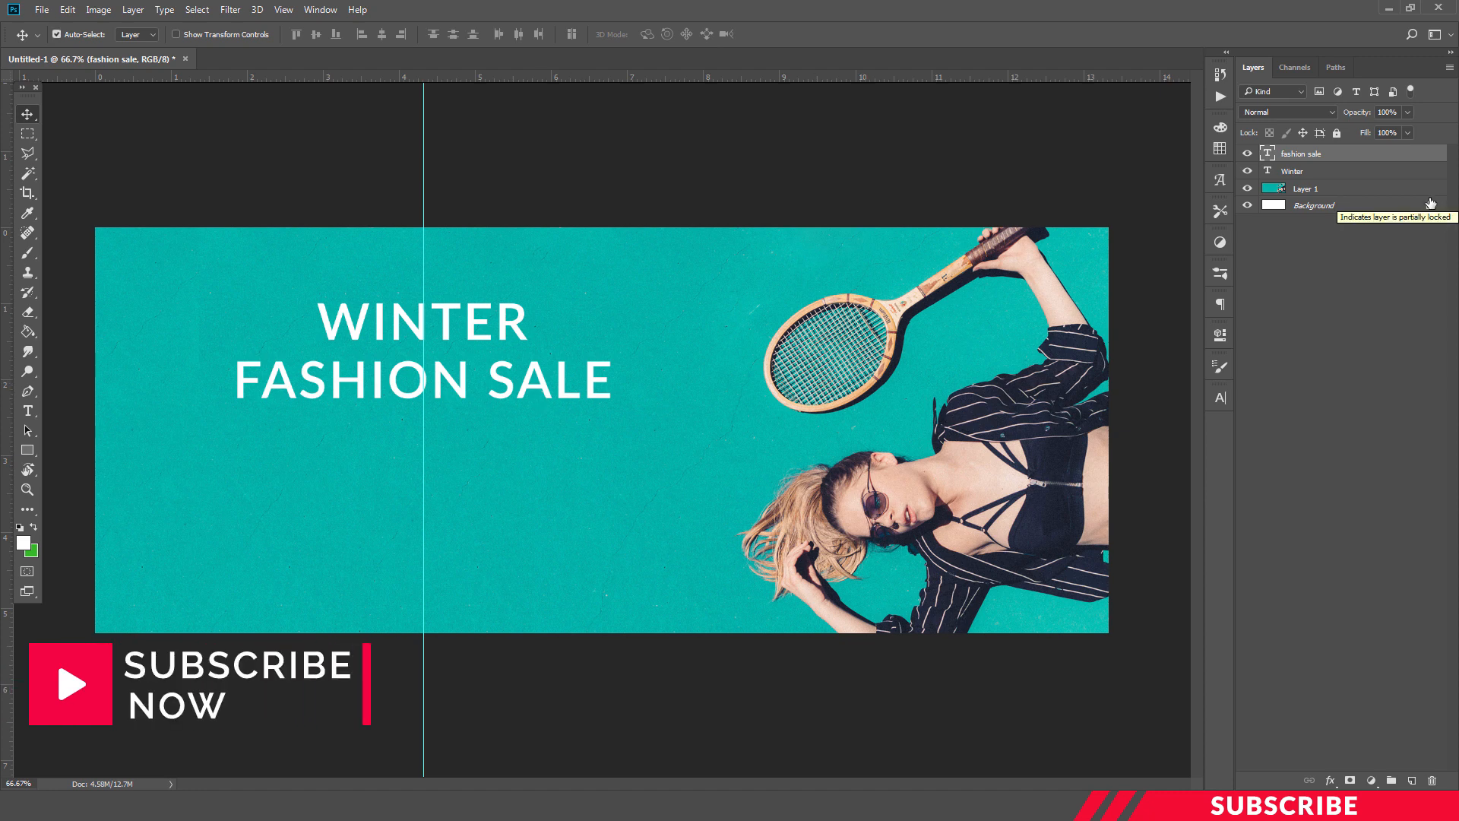
# - Duplicate the FASHION SALE text layer, place the copy directly below it and replace the copy's text with UPTO 80%OFF
pyautogui.hotkey('ctrl', 'j')
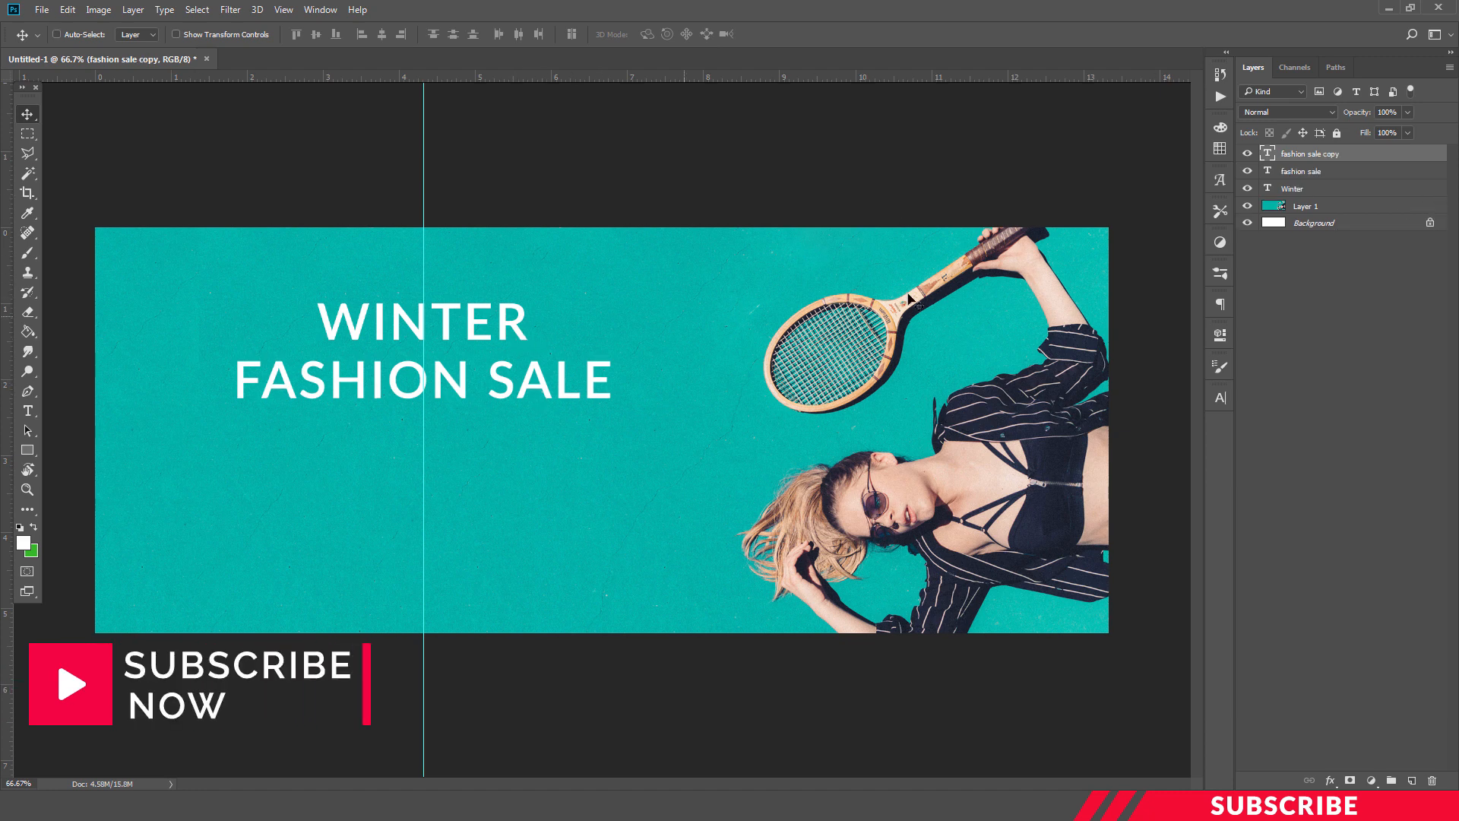
pyautogui.moveTo(491, 381); pyautogui.dragTo(502, 448)
pyautogui.press('t')
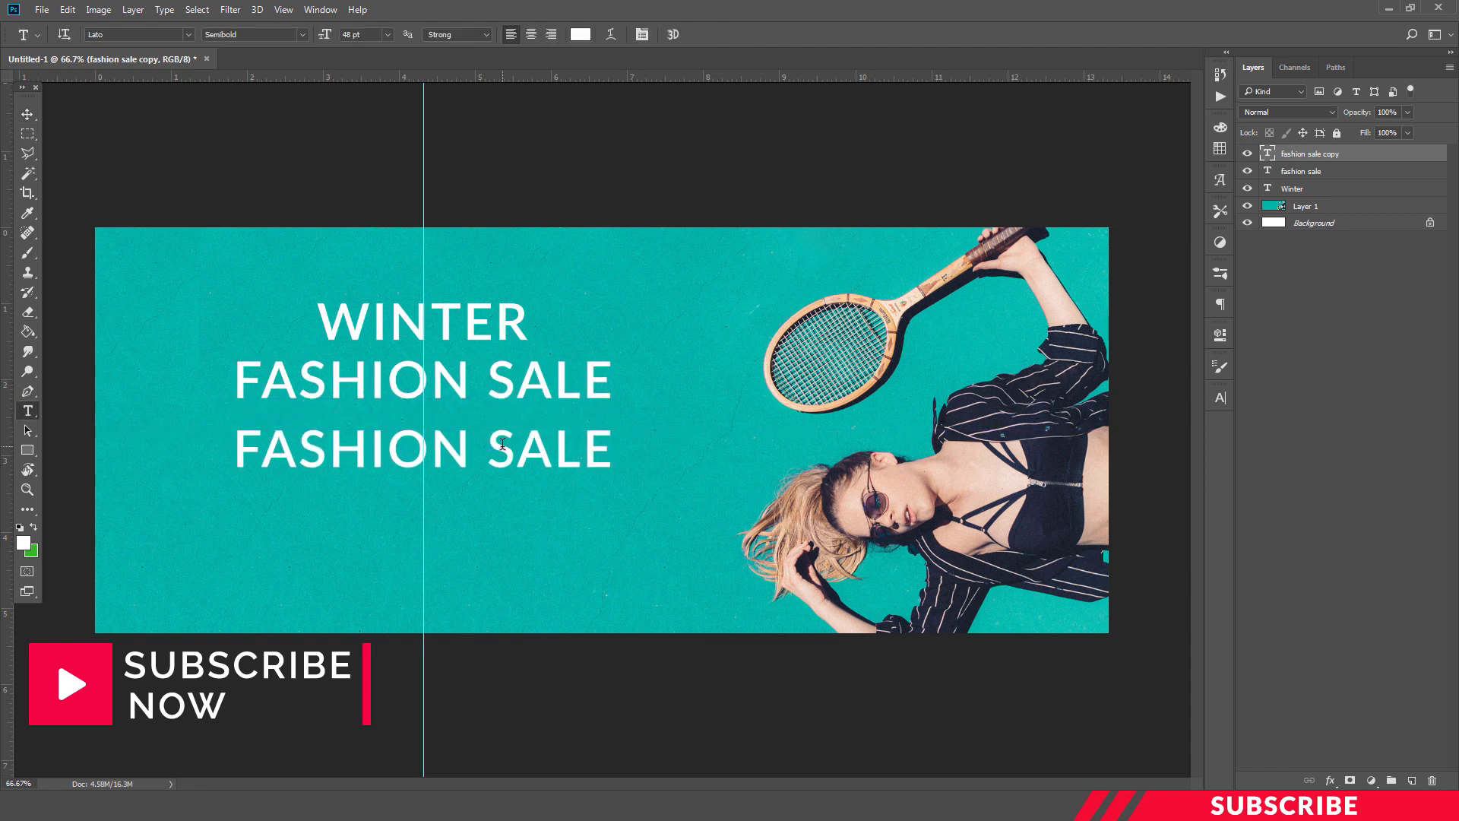
pyautogui.click(502, 451)
pyautogui.hotkey('ctrl', 'a')
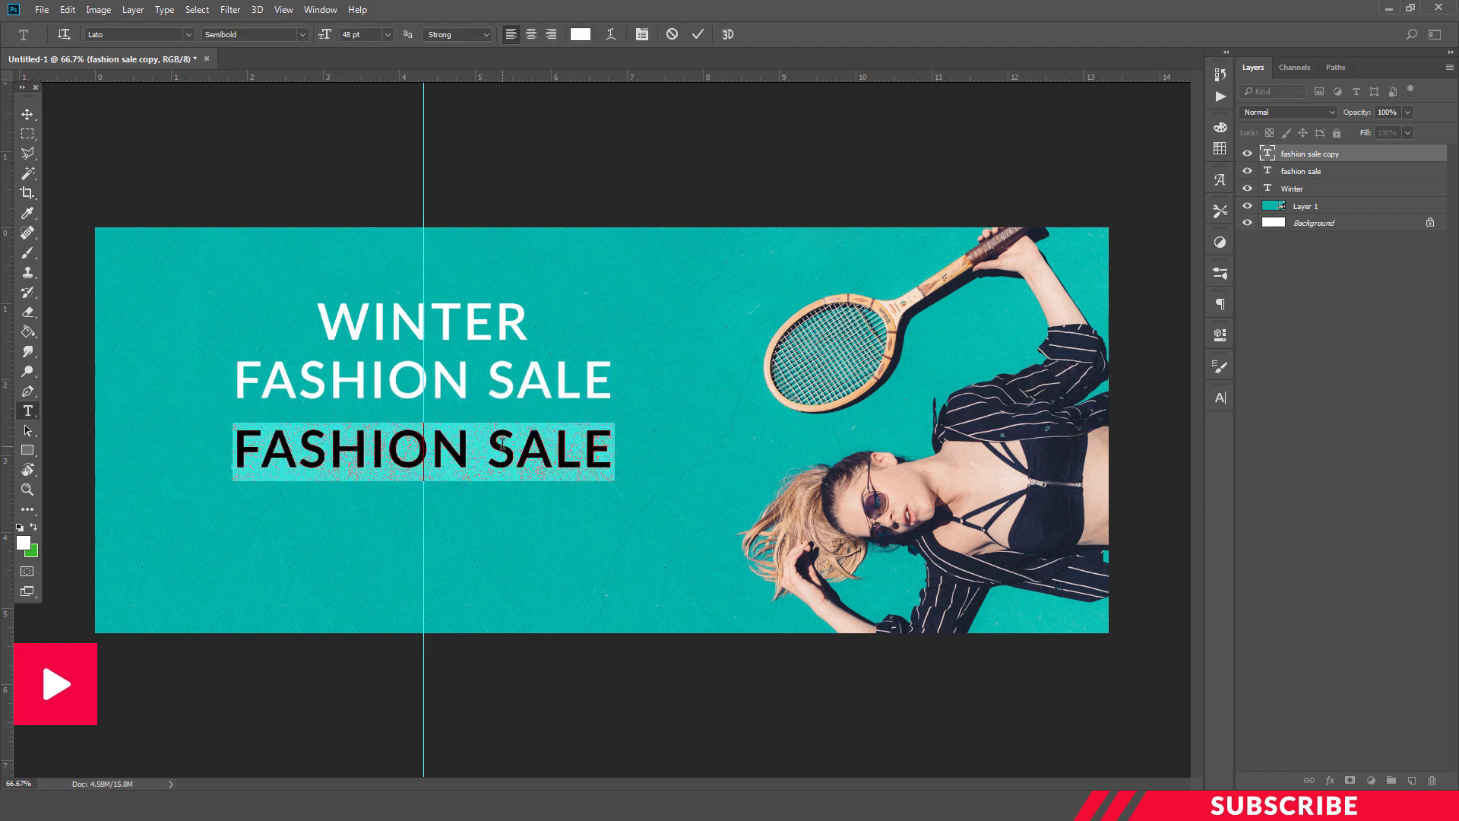
pyautogui.write('UPT')
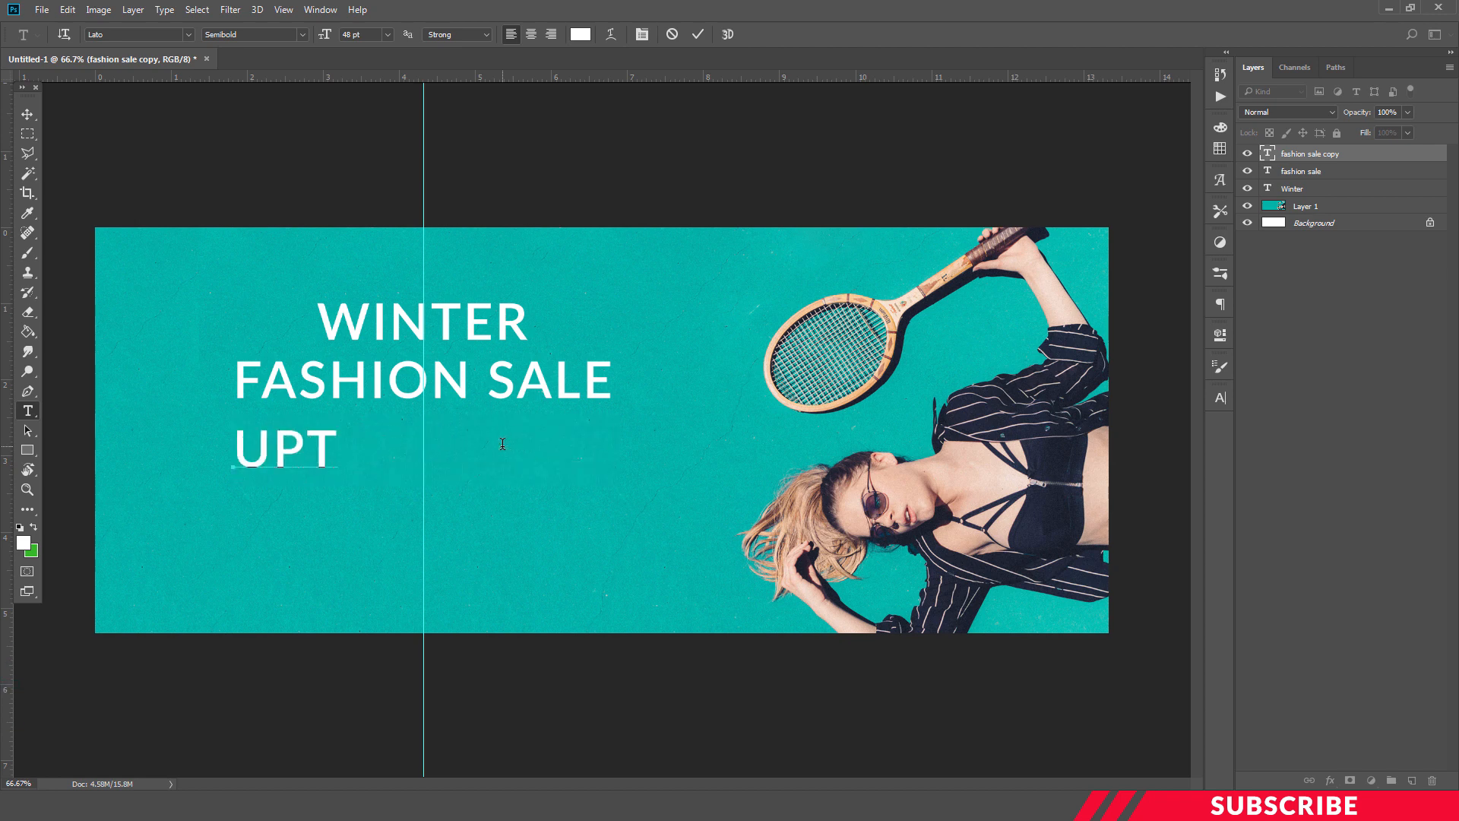
pyautogui.write('O 80%OFF')
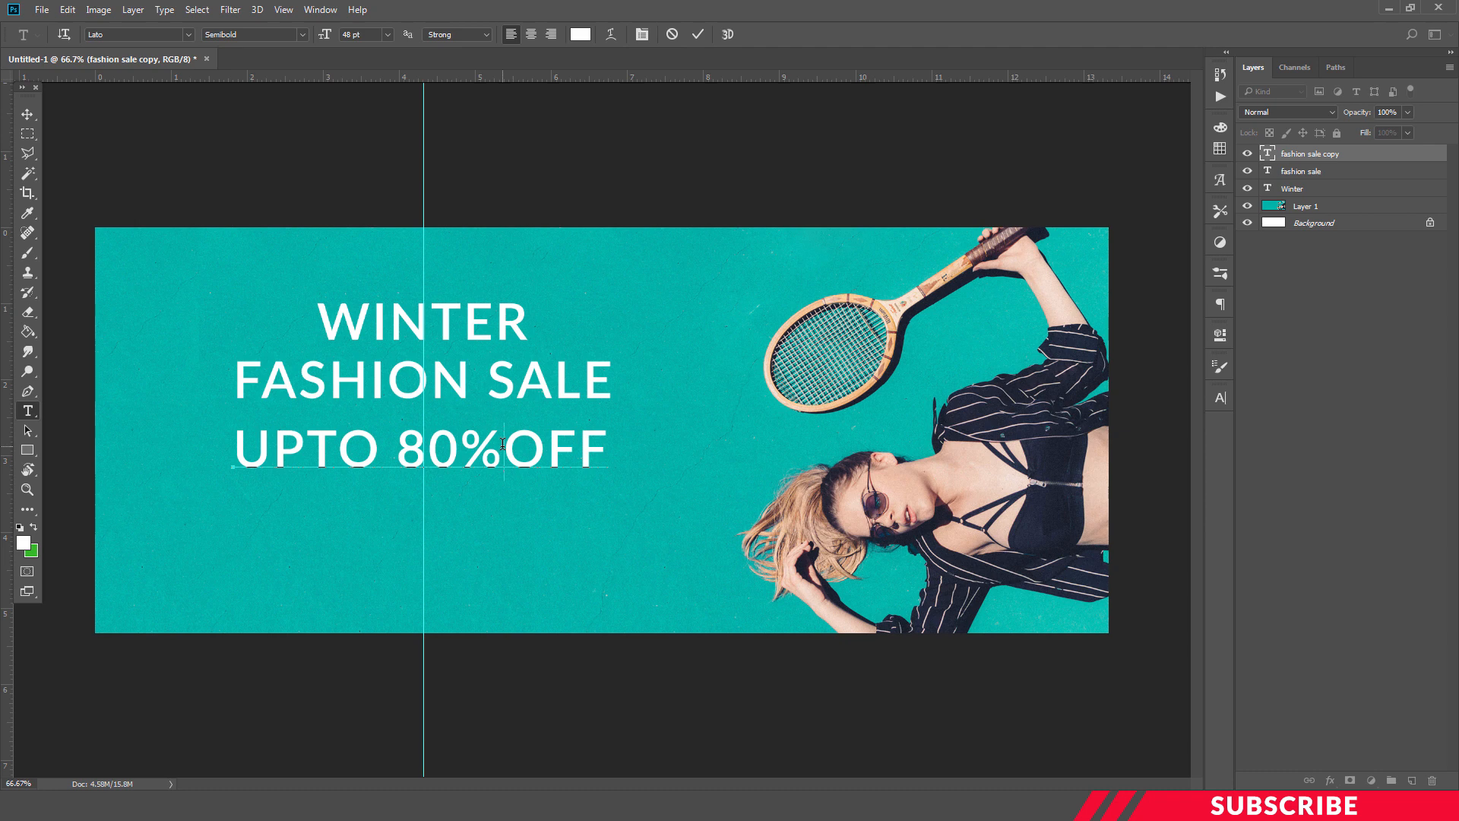
pyautogui.hotkey('ctrl', 'Return')
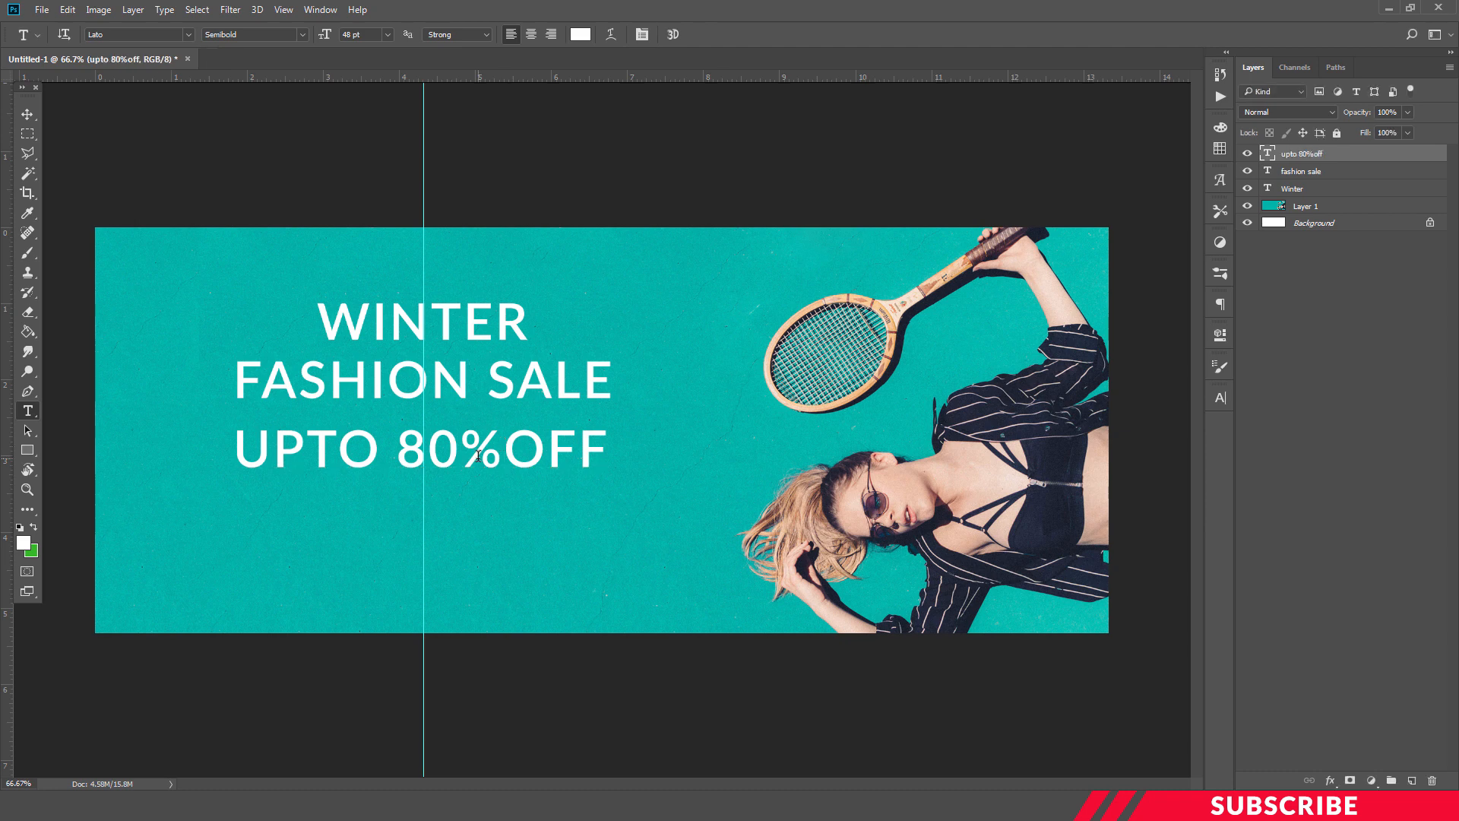
pyautogui.click(495, 457)
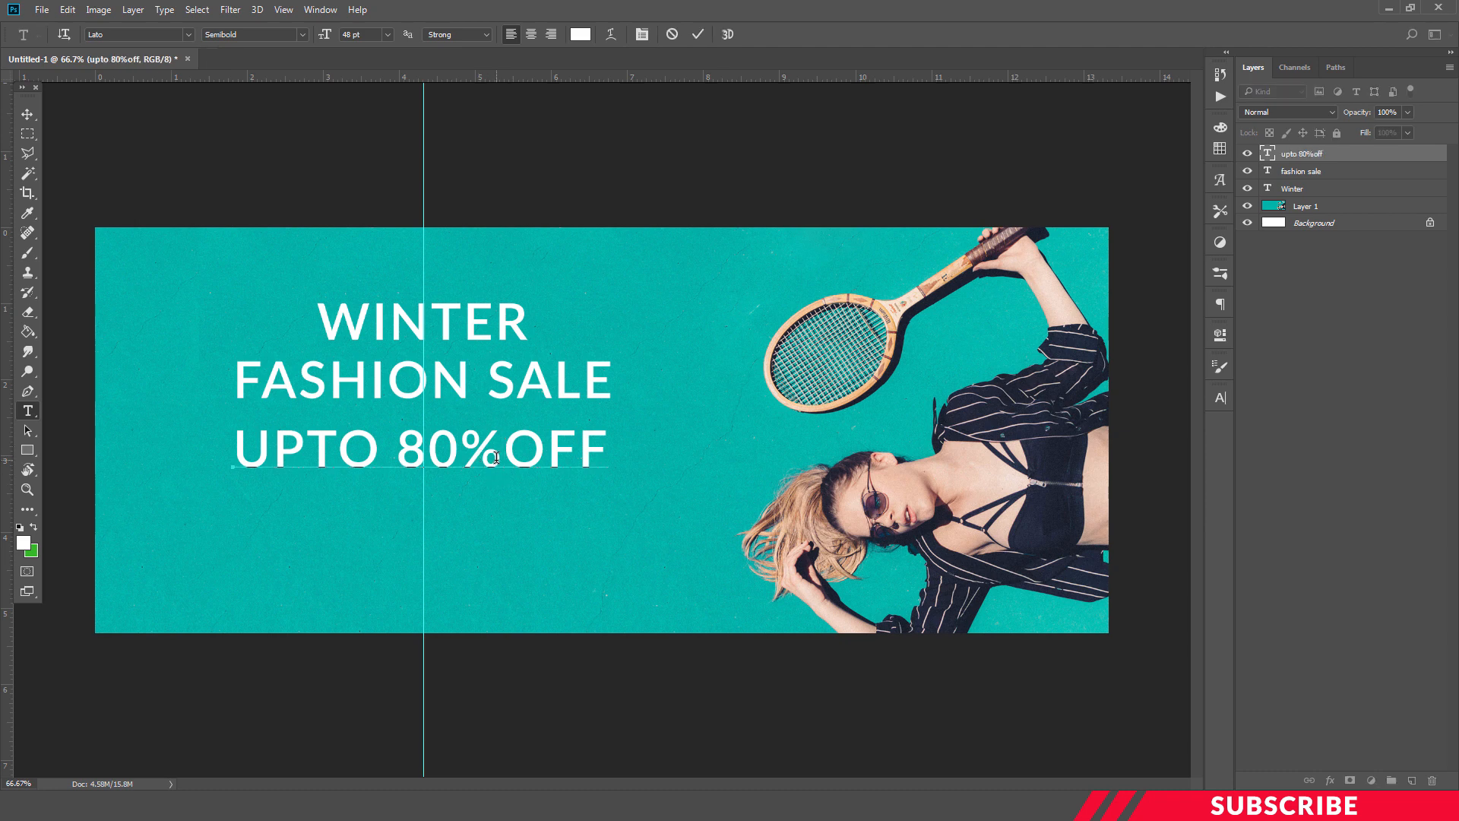
pyautogui.hotkey('ctrl', 'Return')
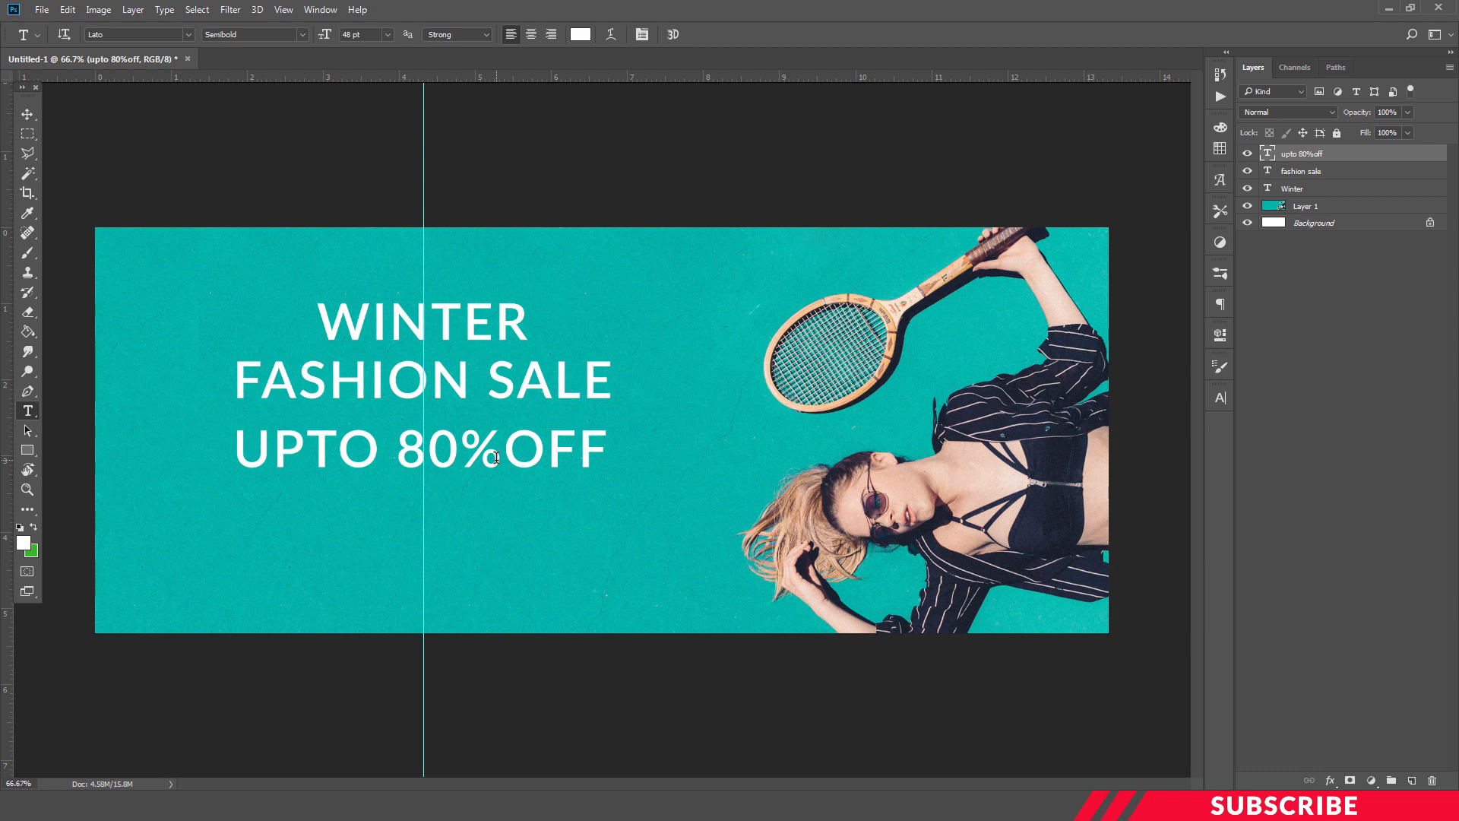
# - Scale the UPTO 80%OFF text down proportionally about its centre to less than half the width of FASHION SALE
pyautogui.hotkey('ctrl', 't')
pyautogui.moveTo(608, 481); pyautogui.dragTo(510, 435)
pyautogui.press('Return')
pyautogui.hotkey('ctrl', 't')
pyautogui.press('Return')
pyautogui.press('v')
# - Centre the UPTO 80%OFF text on the guide and move it up close beneath FASHION SALE
pyautogui.hotkey('ctrl', 't')
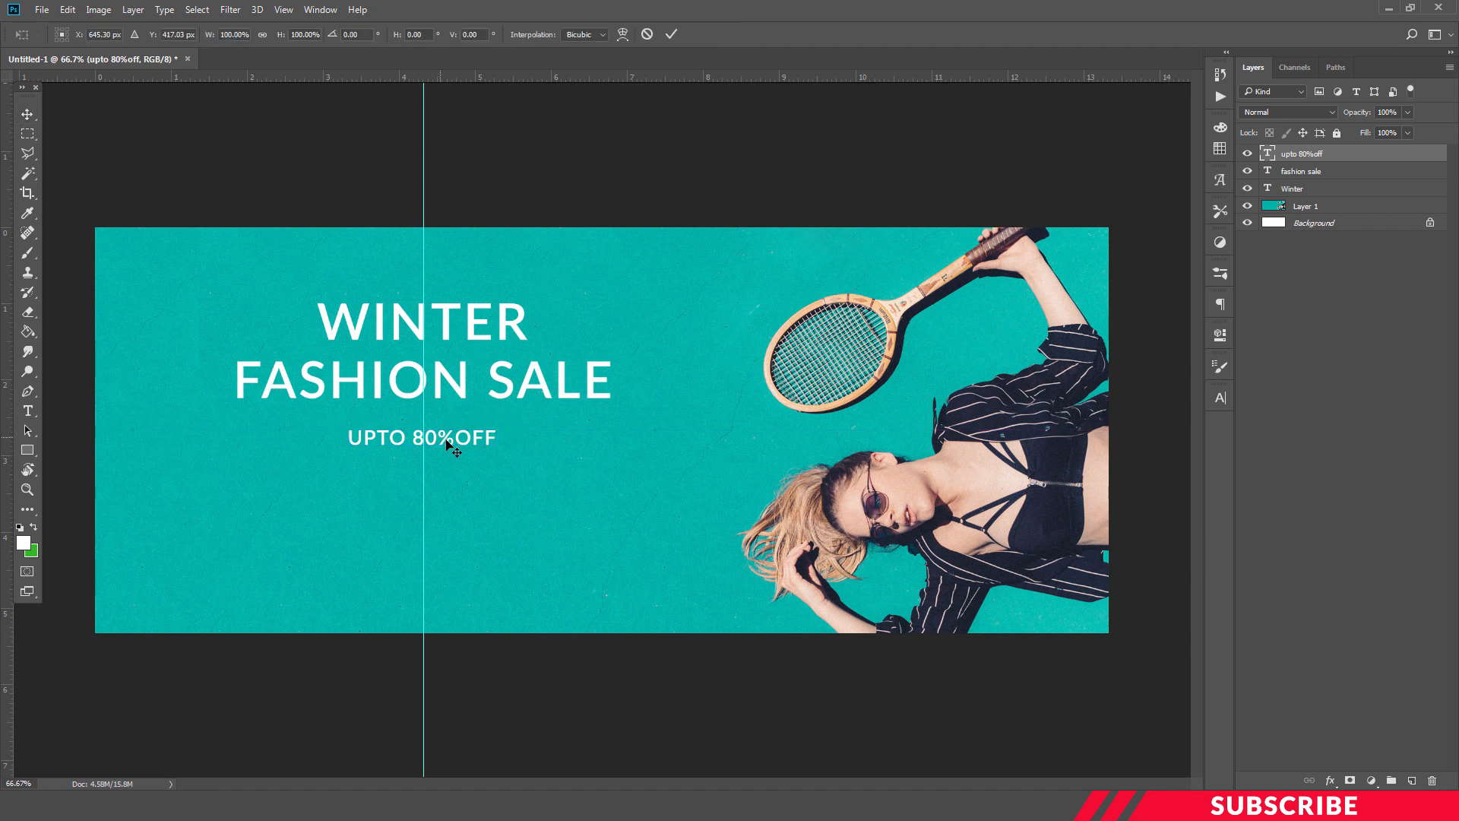
pyautogui.press('Up')
pyautogui.press('Up')
pyautogui.press('Up')
pyautogui.press('Up')
pyautogui.press('Up')
pyautogui.press('Up')
pyautogui.press('Up')
pyautogui.press('Up')
pyautogui.press('Up')
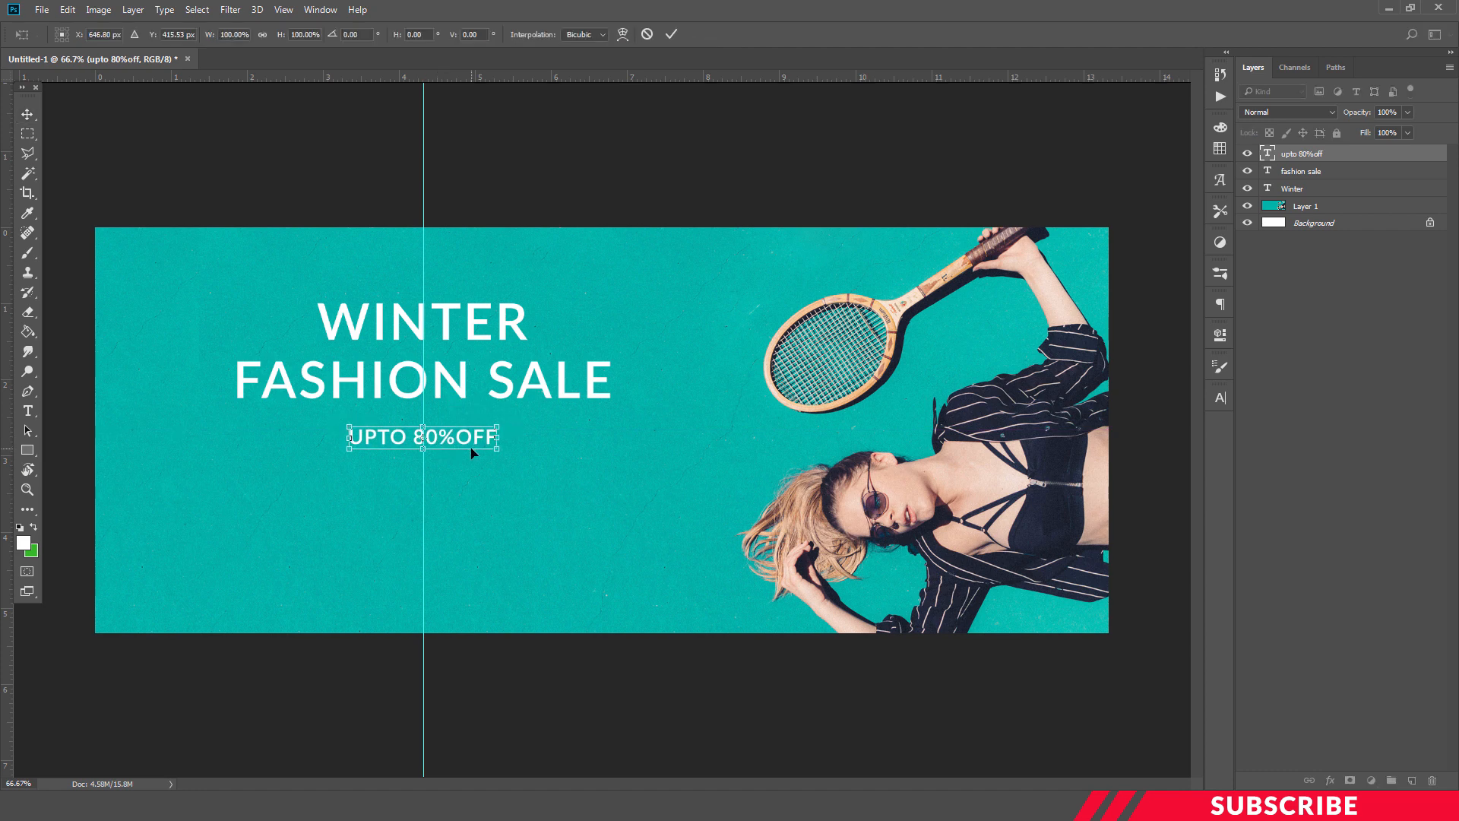
pyautogui.press('Up')
pyautogui.press('Up')
pyautogui.press('Up')
pyautogui.press('Up')
pyautogui.press('Up')
pyautogui.press('Up')
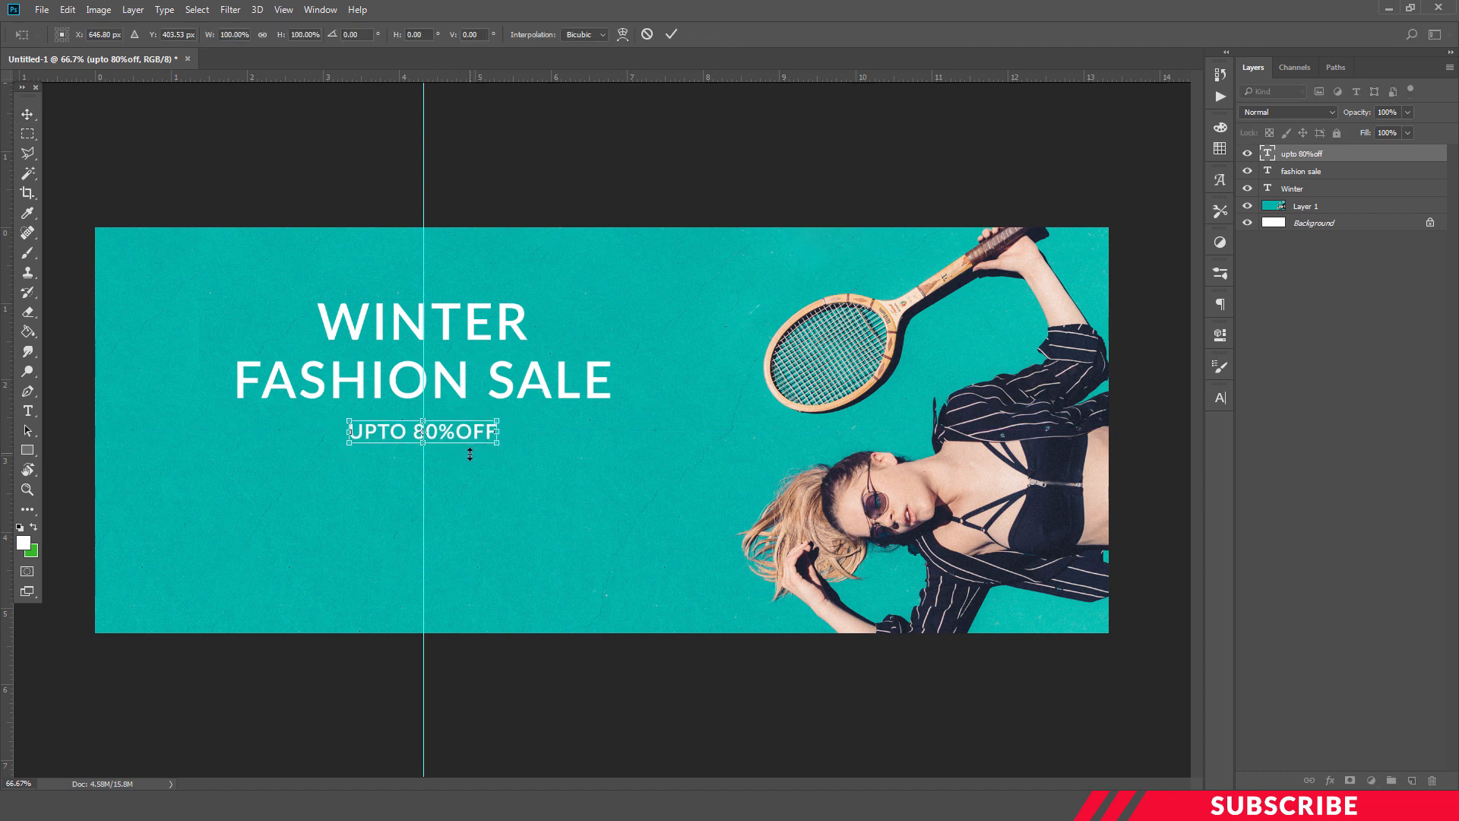
pyautogui.press('Up')
pyautogui.press('Up')
pyautogui.press('Up')
pyautogui.press('Up')
pyautogui.press('Up')
pyautogui.press('Up')
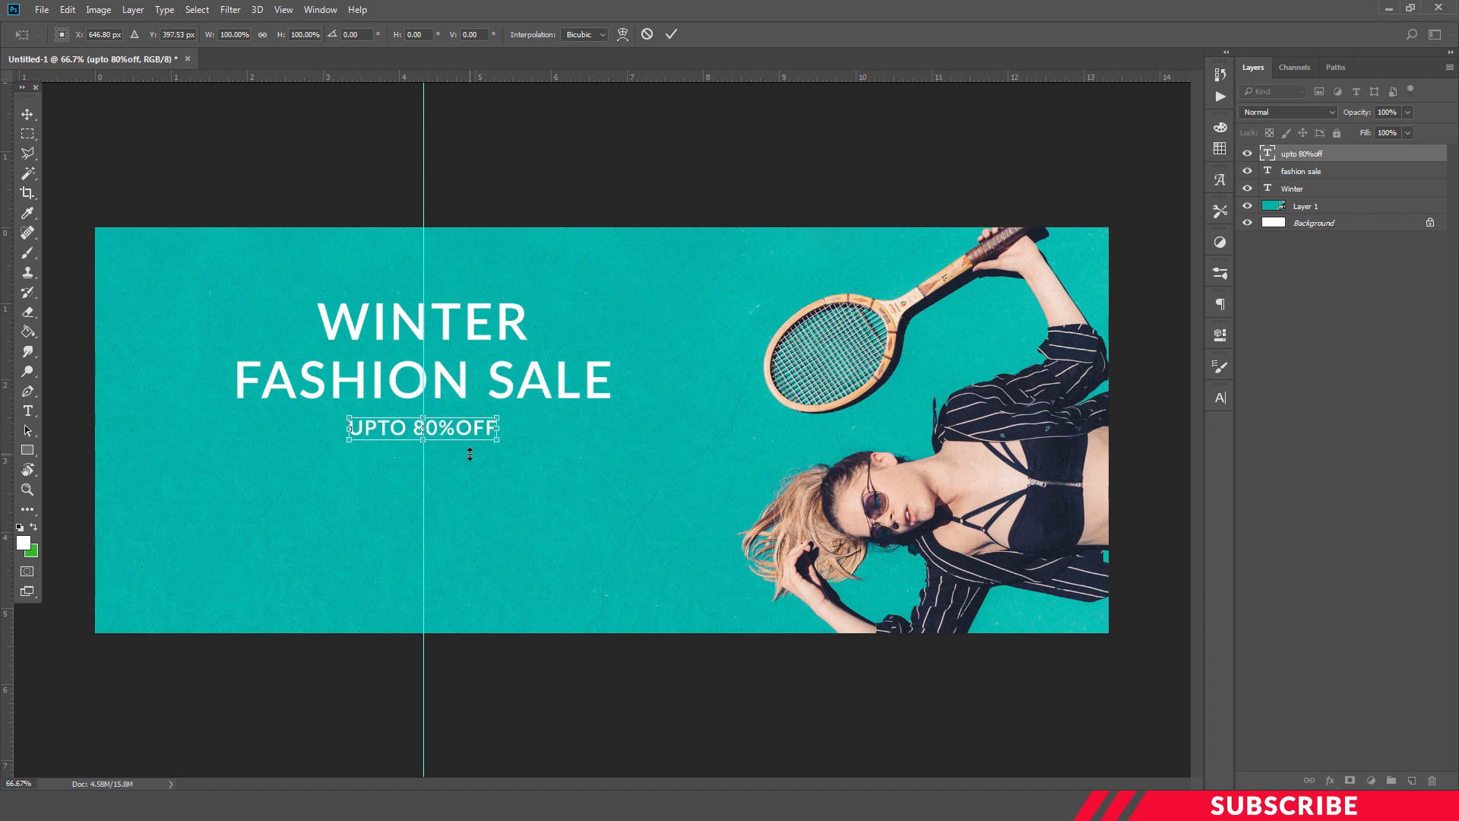
pyautogui.press('Return')
pyautogui.press('Down')
pyautogui.press('Down')
pyautogui.press('Down')
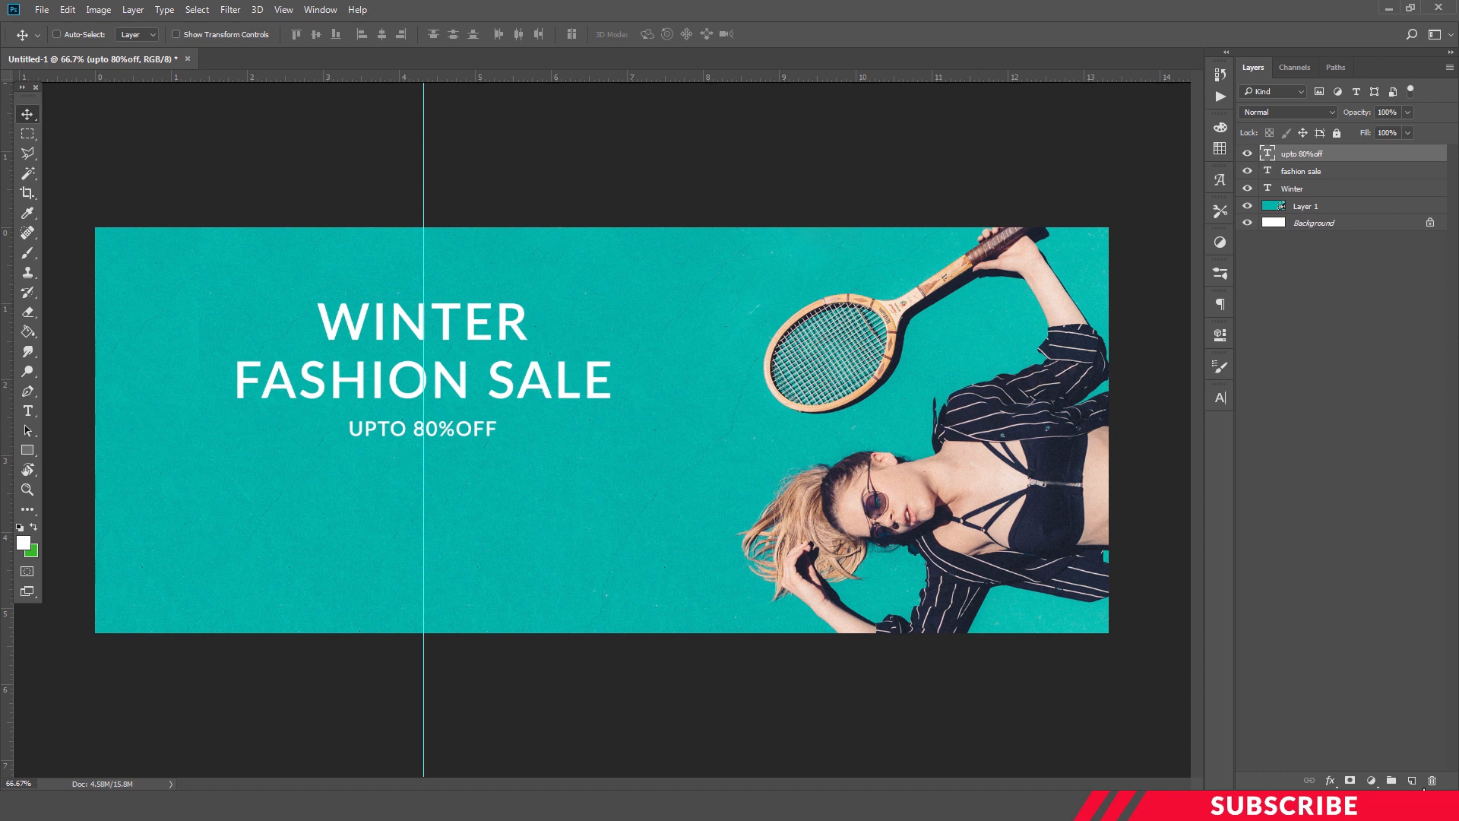
# - On a new layer, draw a thin white rectangle of about 197 × 5 px as a line to the right of UPTO 80%OFF
pyautogui.click(1412, 780)
pyautogui.click(23, 542)
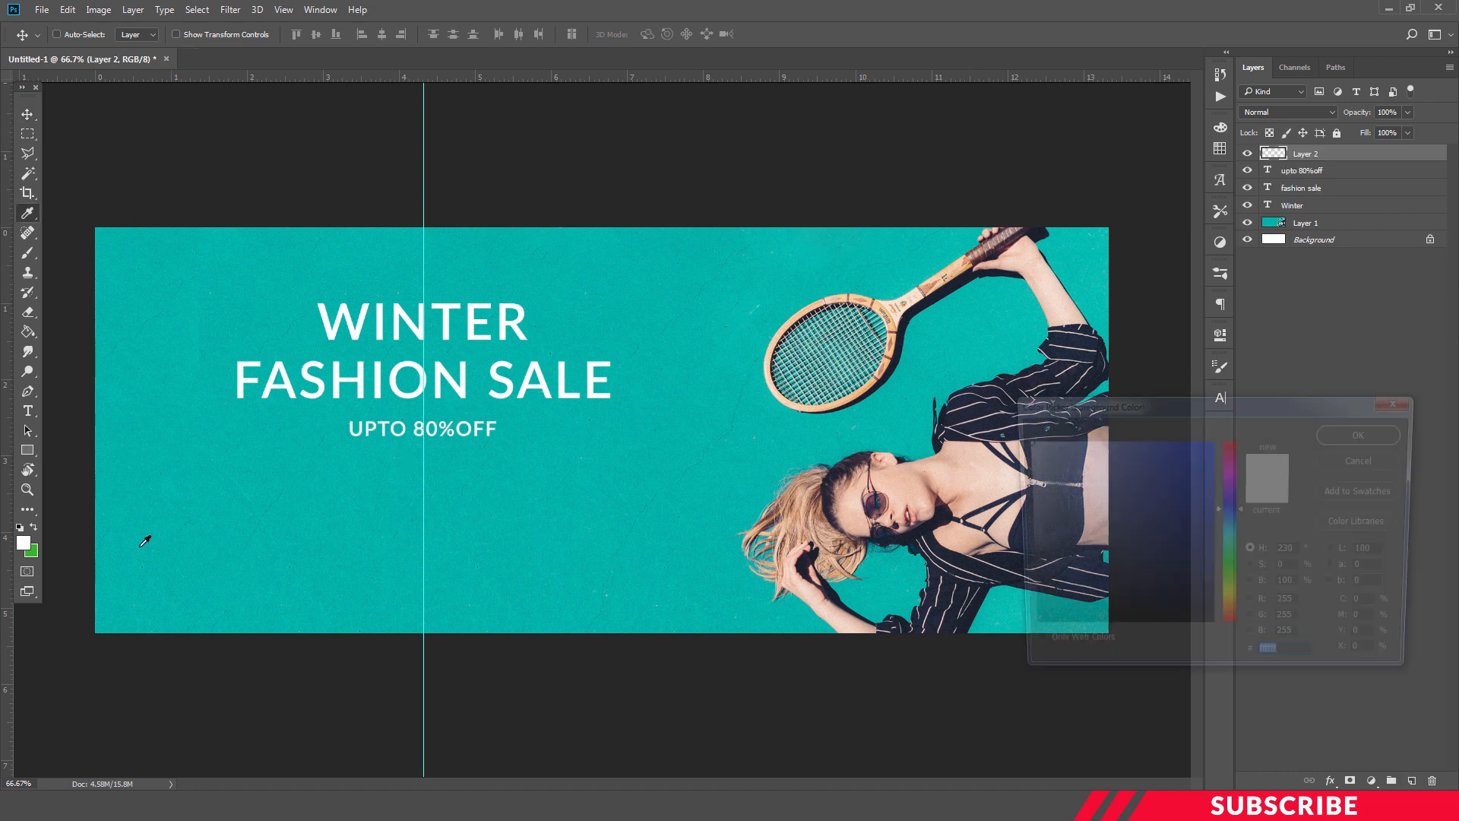
pyautogui.click(1365, 433)
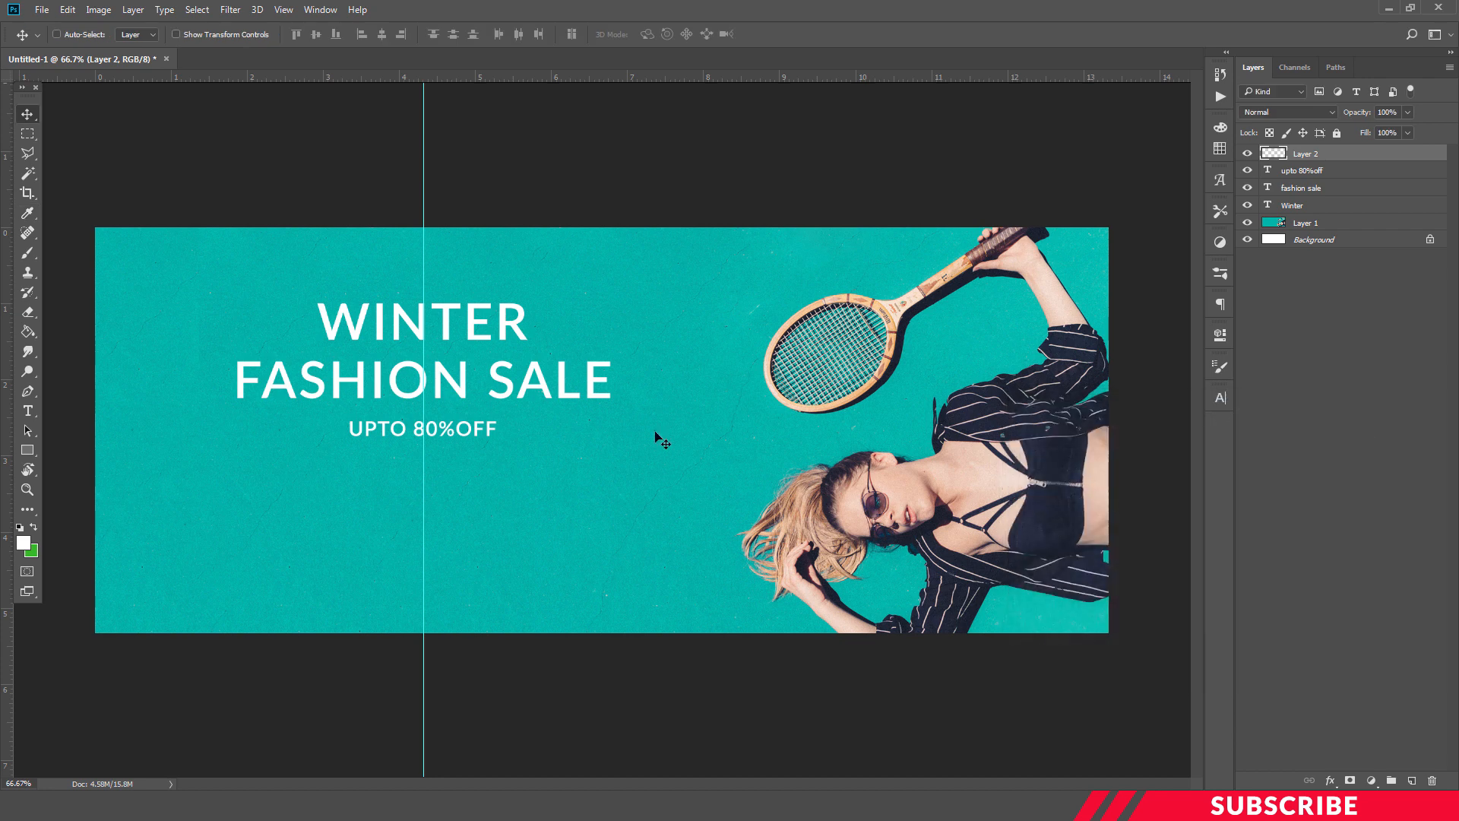
pyautogui.click(27, 455)
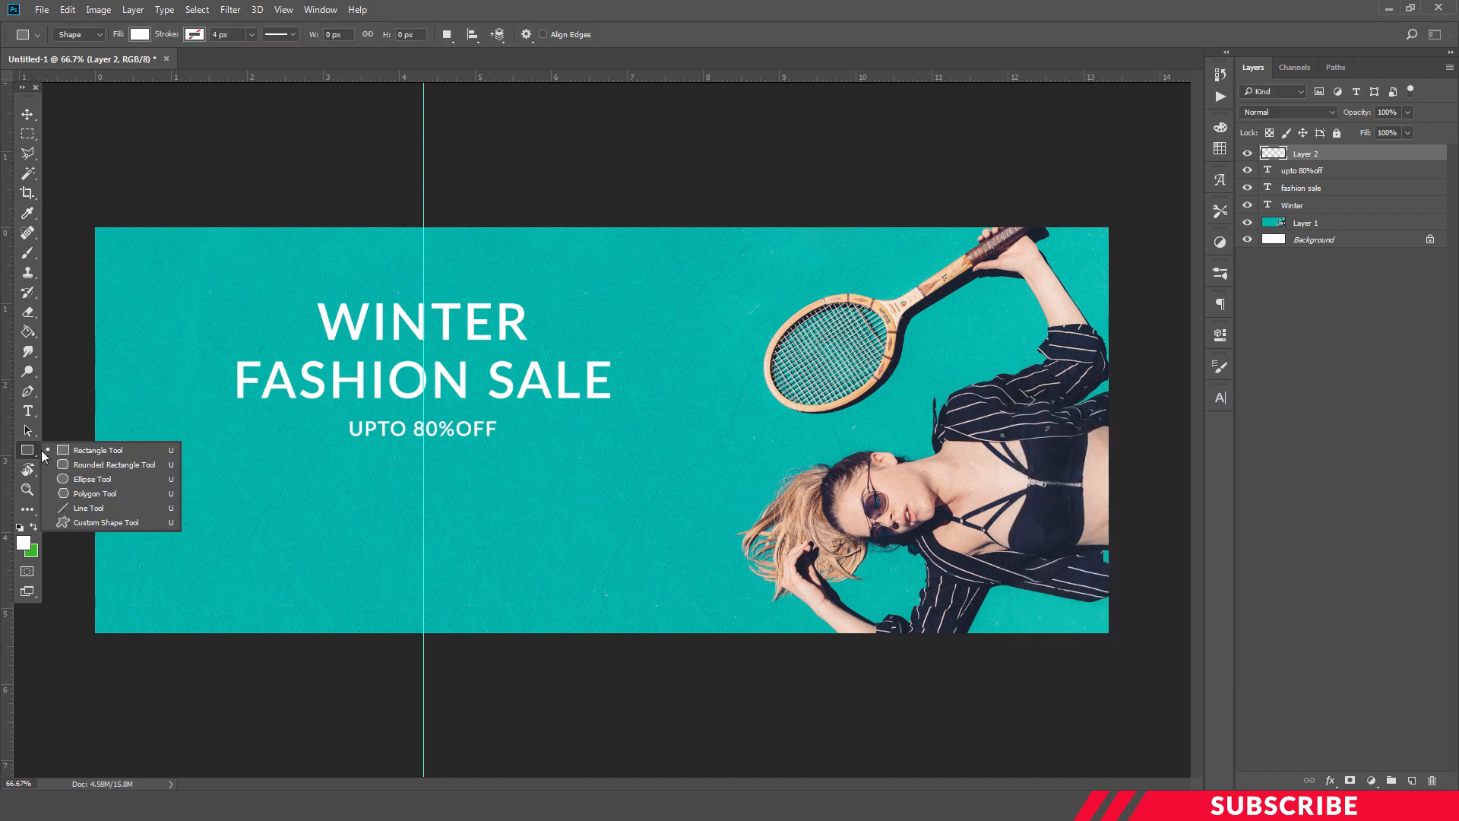
pyautogui.click(117, 453)
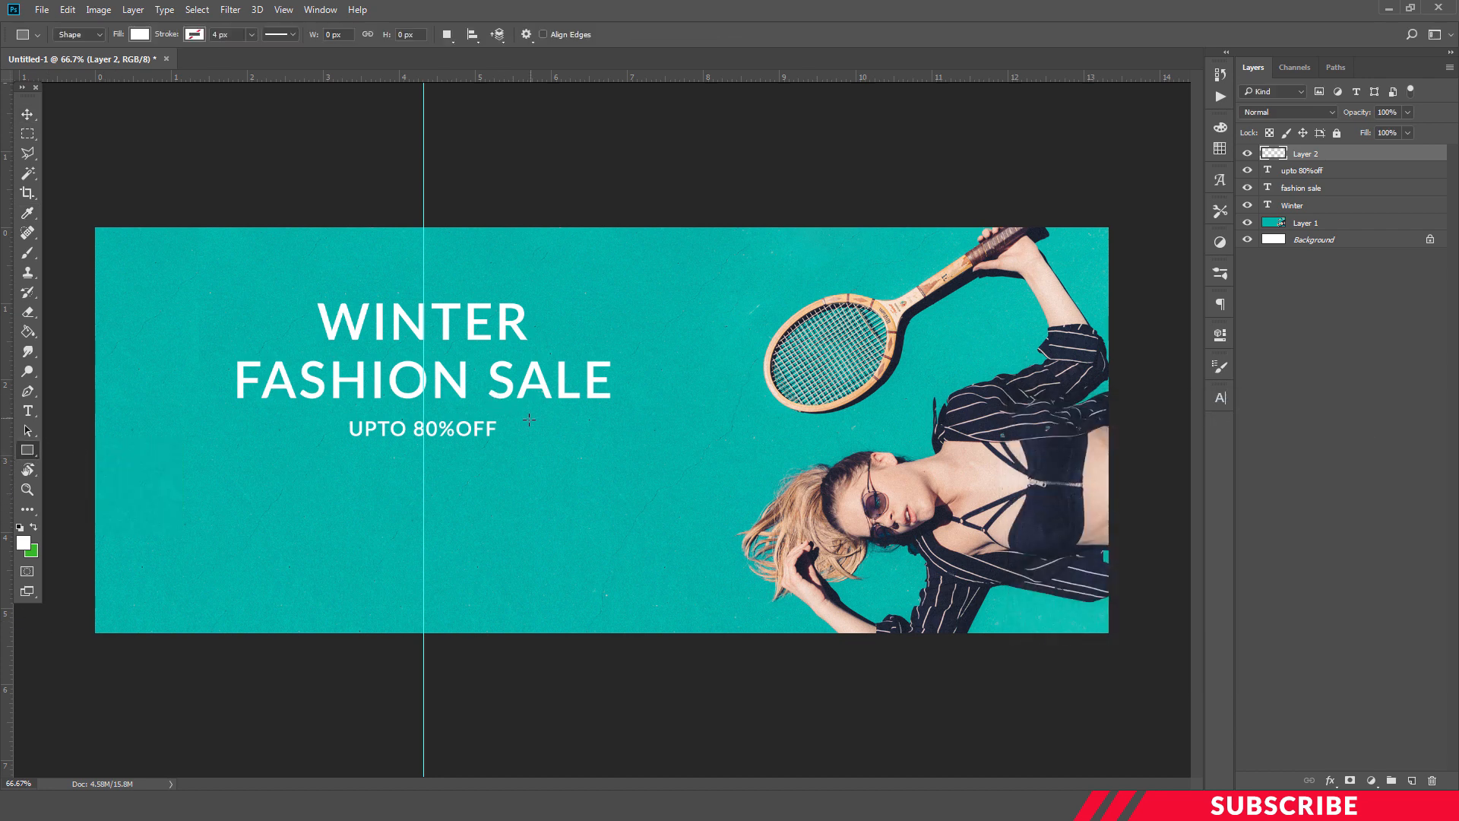
pyautogui.moveTo(509, 428); pyautogui.dragTo(610, 431)
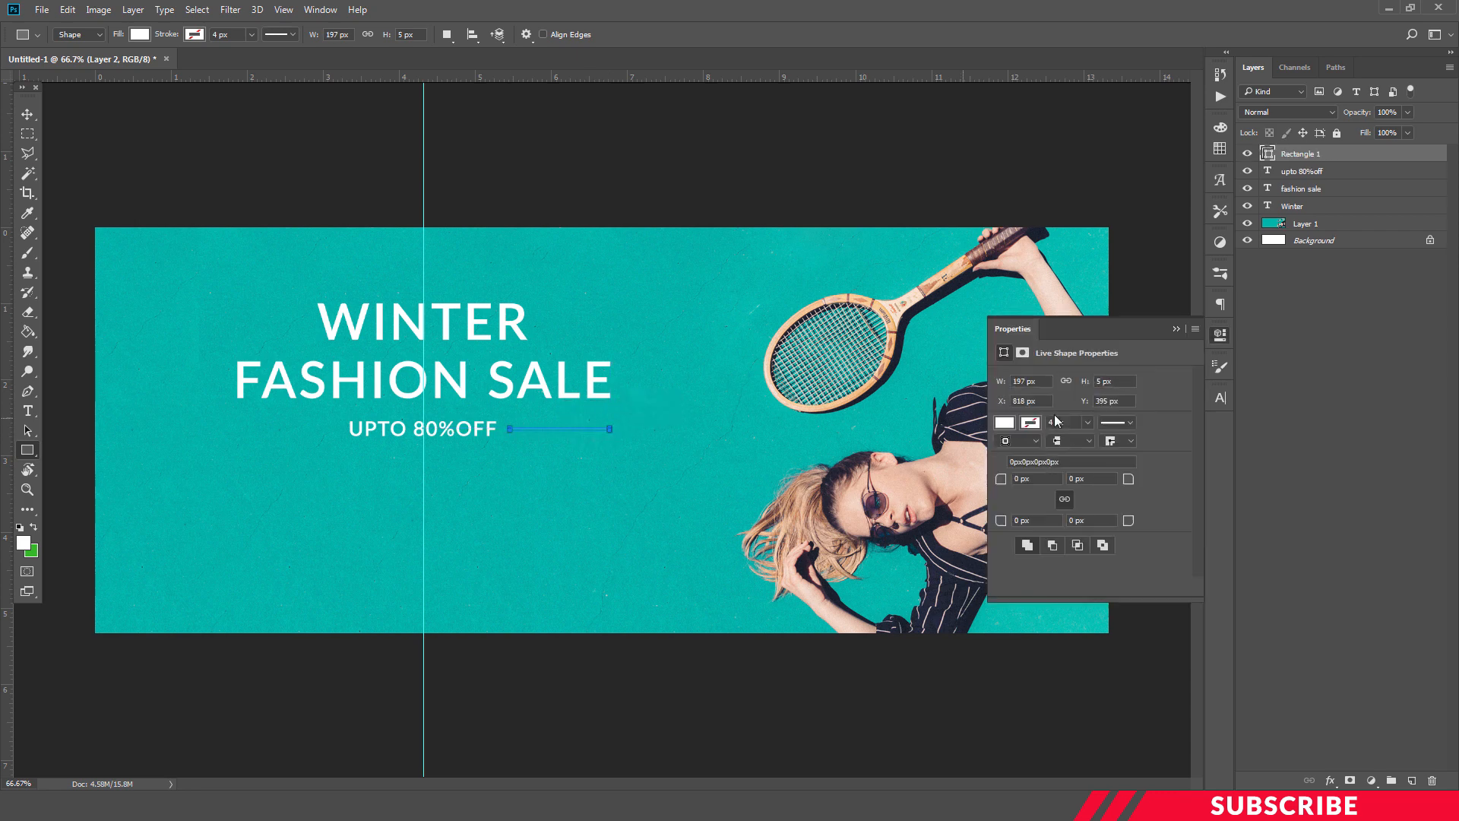
pyautogui.click(1230, 335)
# - Duplicate the thin white line and place the copy at the same height to the left of UPTO 80%OFF
pyautogui.hotkey('ctrl', '+')
pyautogui.hotkey('ctrl', '+')
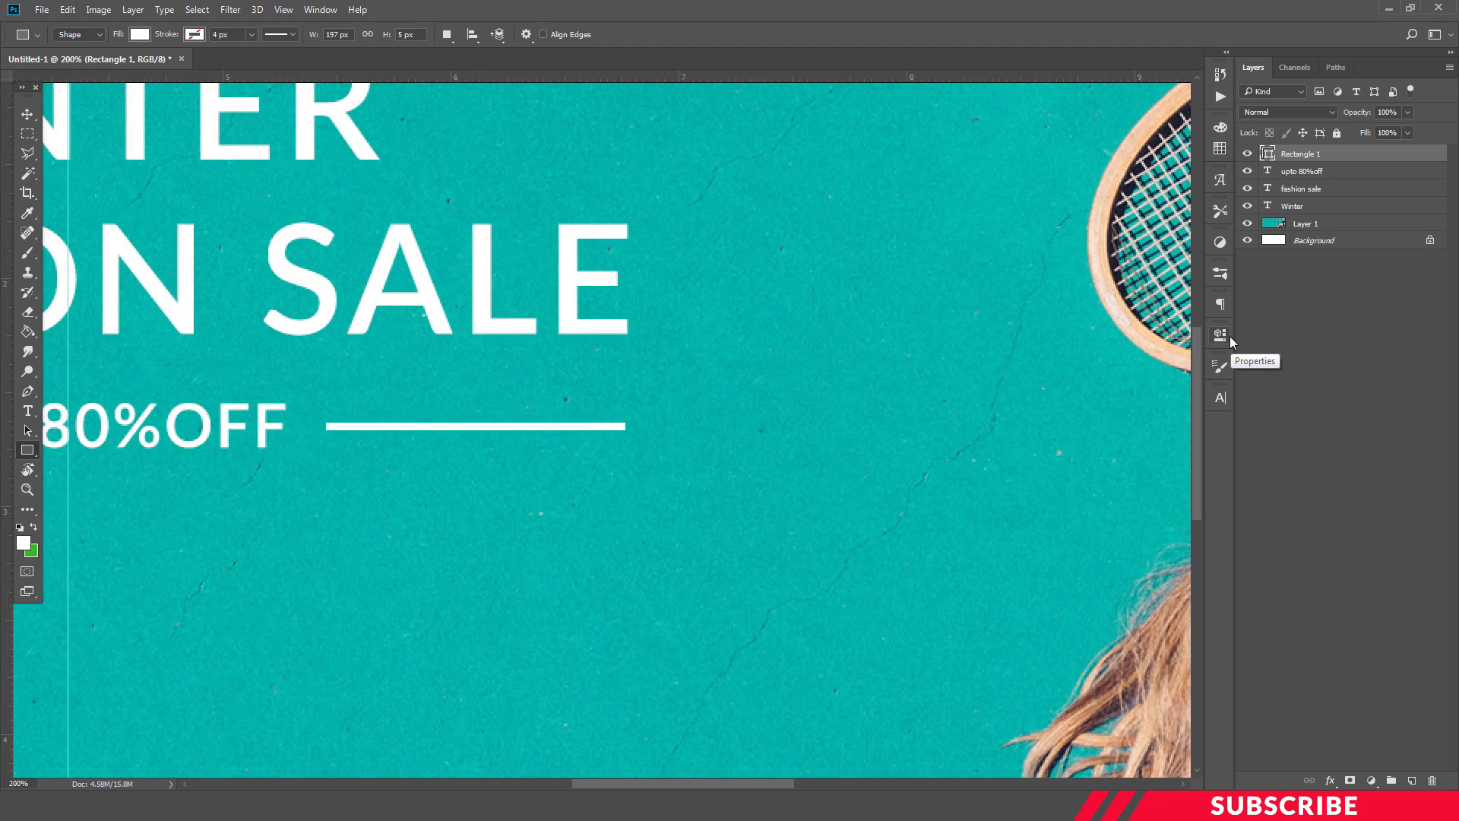
pyautogui.hotkey('ctrl', '-')
pyautogui.hotkey('ctrl', '-')
pyautogui.hotkey('ctrl', '+')
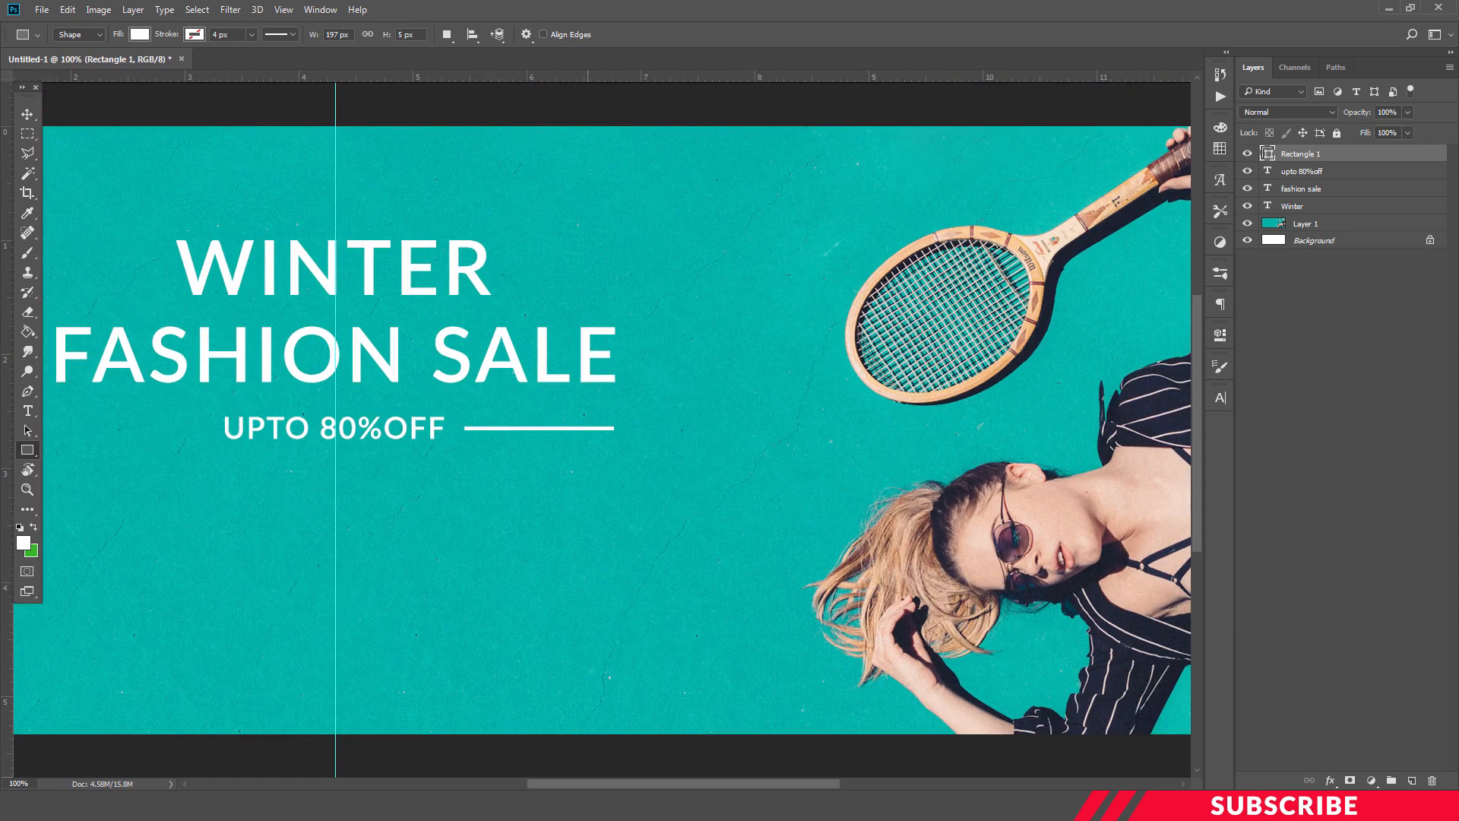
pyautogui.moveTo(594, 783); pyautogui.dragTo(561, 782)
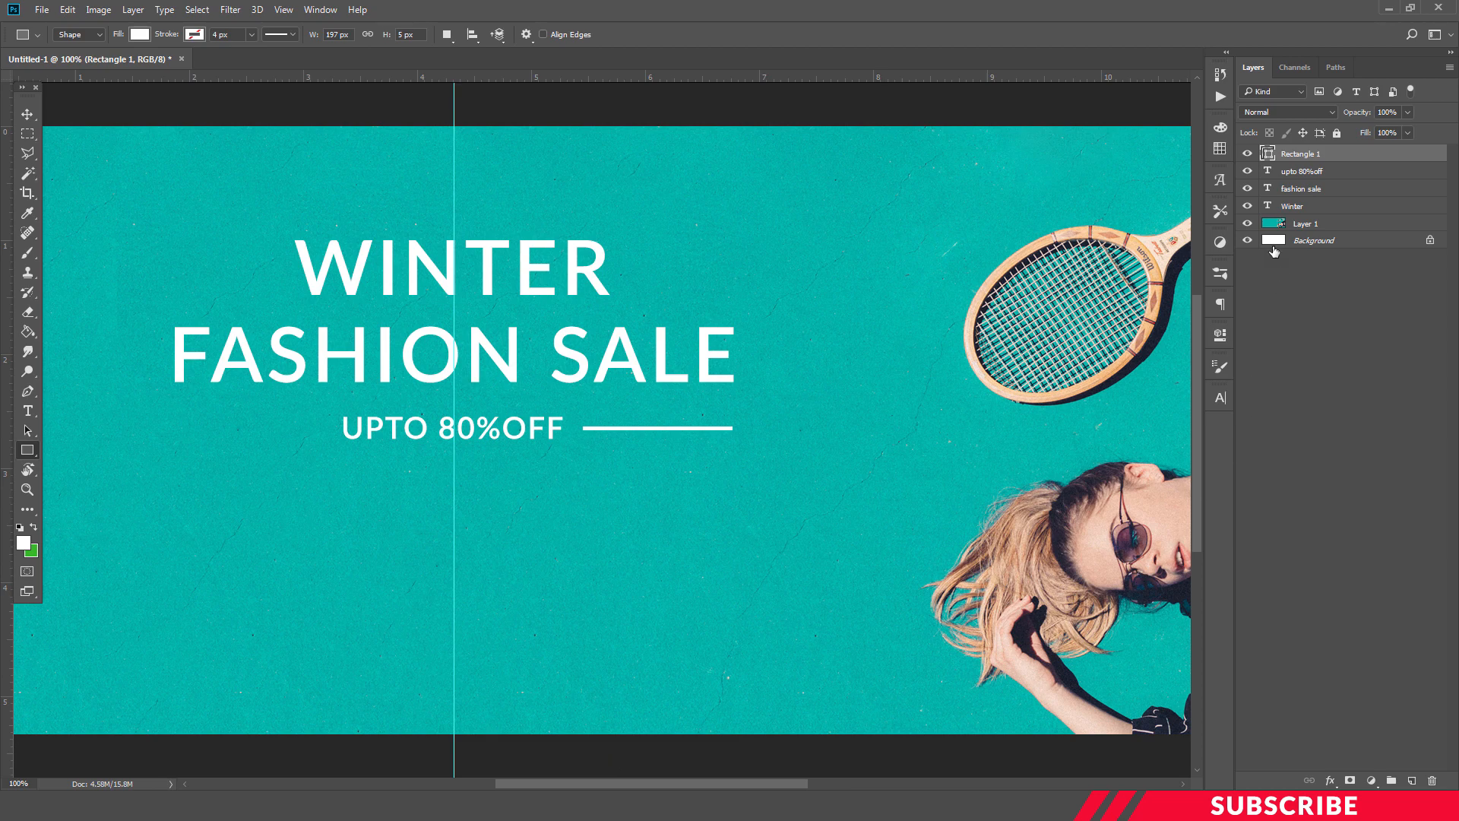
pyautogui.moveTo(1341, 156); pyautogui.dragTo(1413, 782)
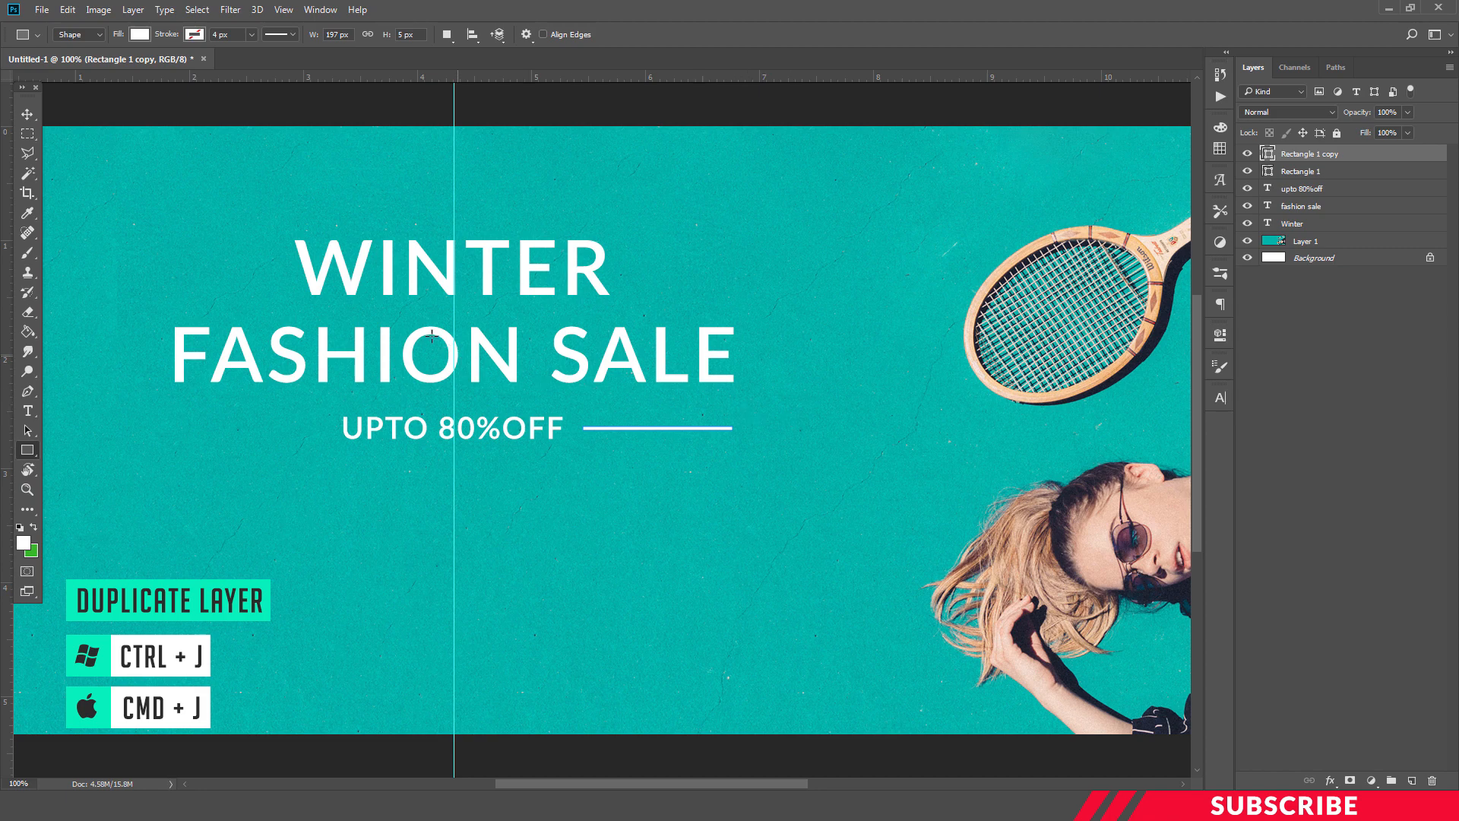
pyautogui.press('v')
pyautogui.moveTo(661, 430); pyautogui.dragTo(242, 426)
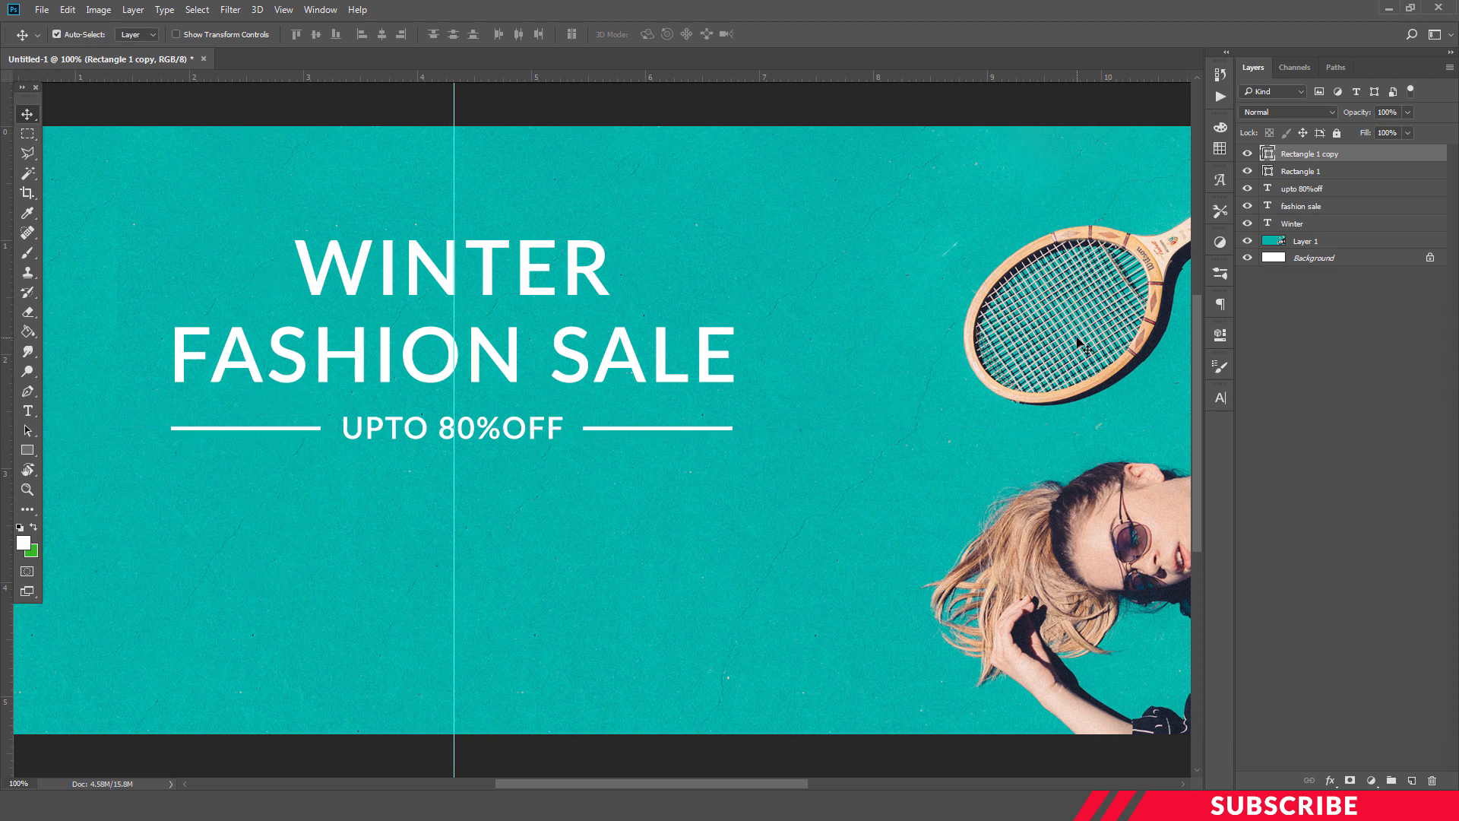
# - Add a new layer and set the foreground colour to the dark navy #14161f
pyautogui.hotkey('ctrl', '-')
pyautogui.hotkey('ctrl', '-')
pyautogui.hotkey('ctrl', '+')
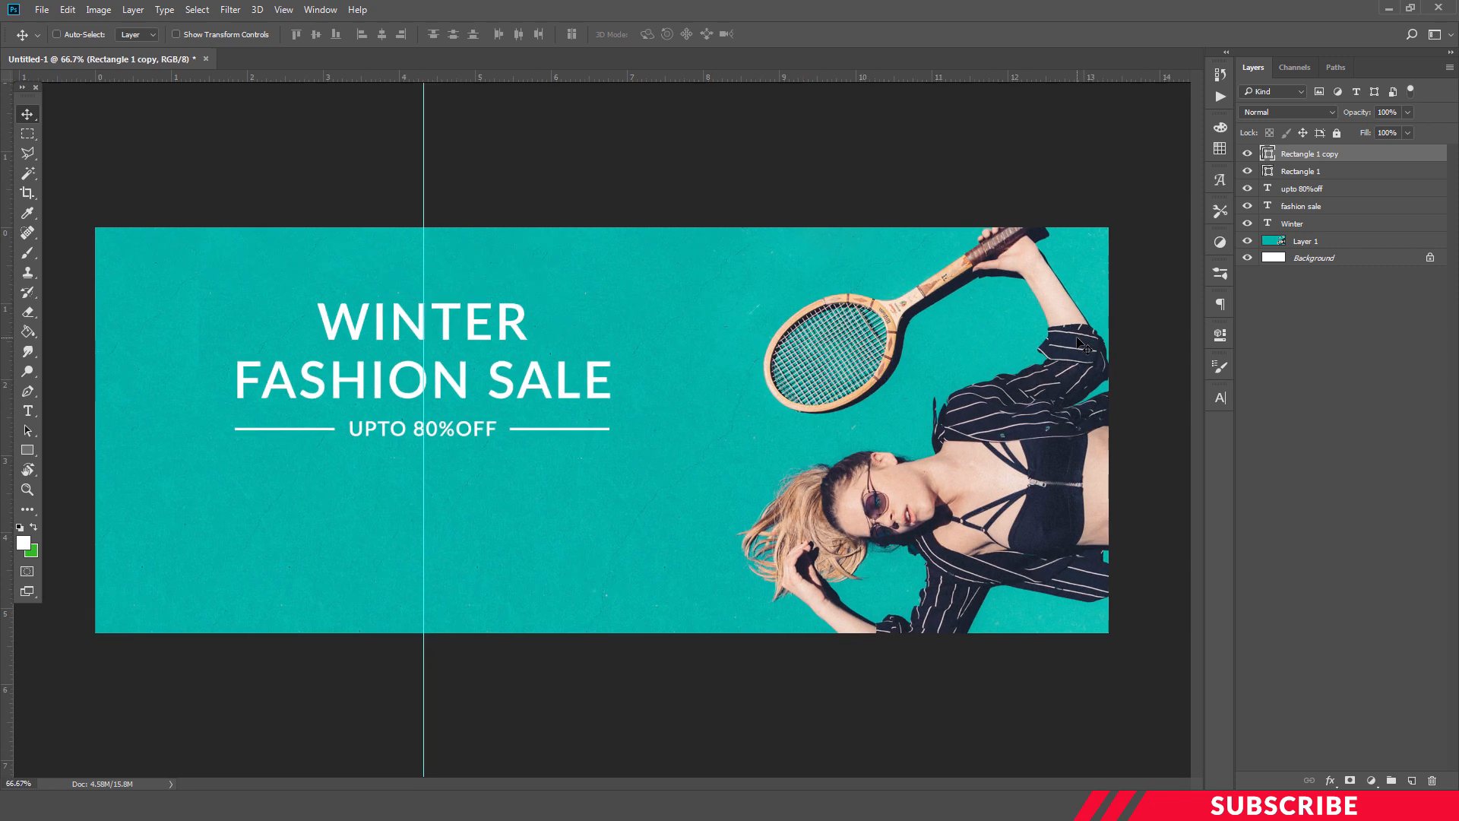
pyautogui.click(1419, 783)
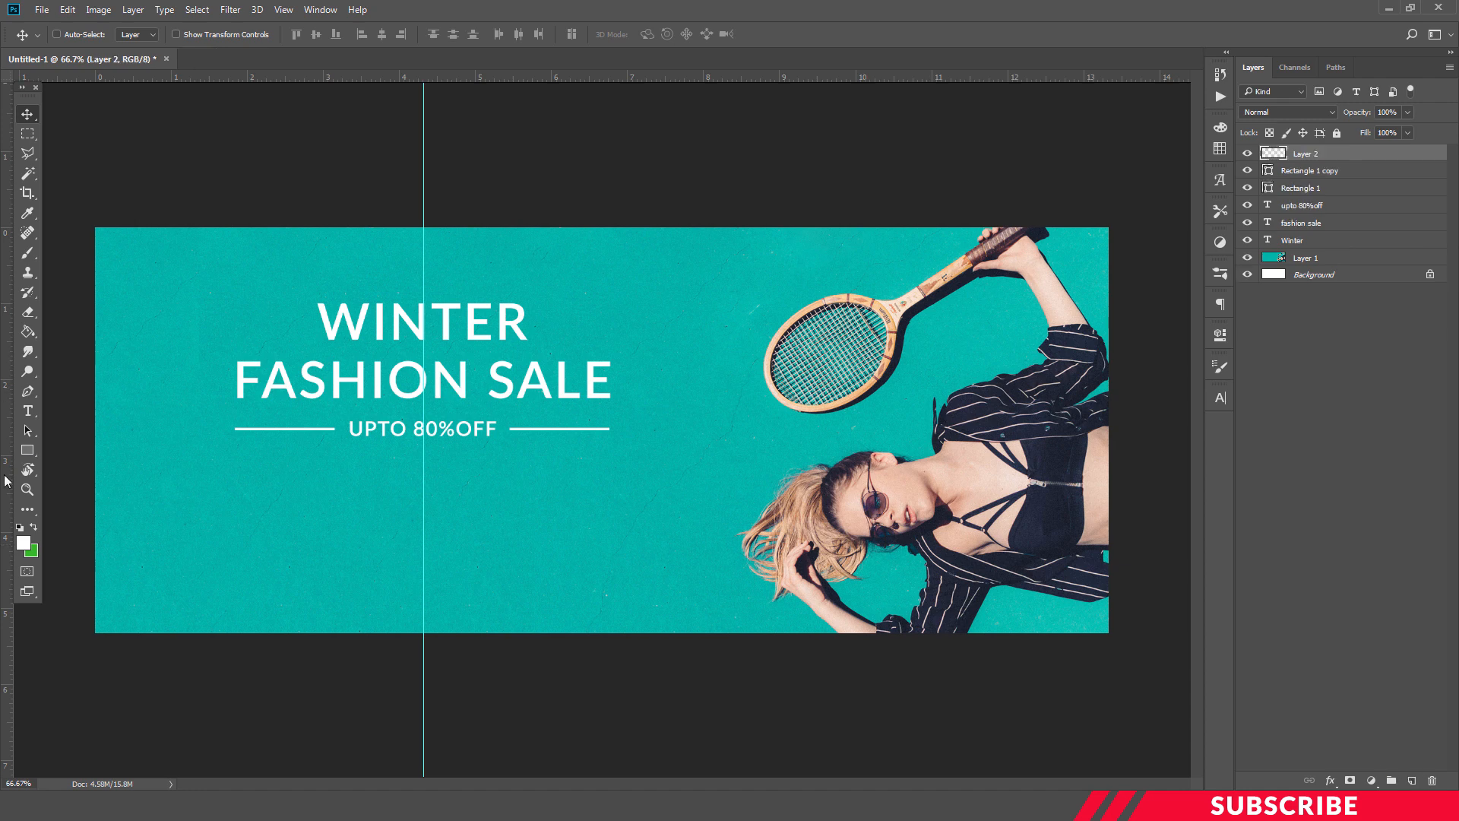
pyautogui.click(25, 543)
pyautogui.moveTo(1091, 605)
pyautogui.mouseDown()
pyautogui.moveTo(1077, 610)
pyautogui.moveTo(1091, 609)
pyautogui.mouseUp()
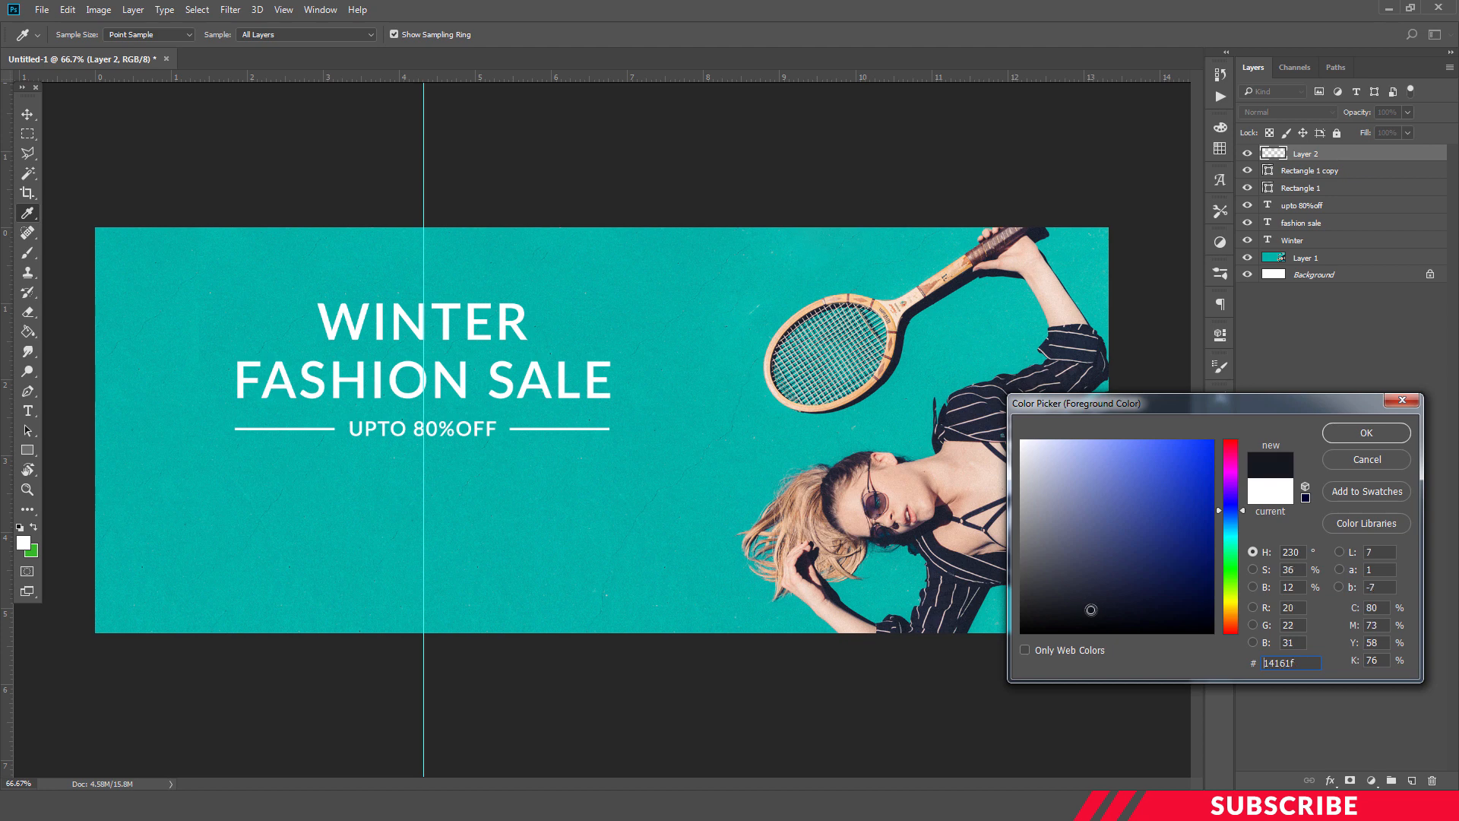
pyautogui.click(1358, 434)
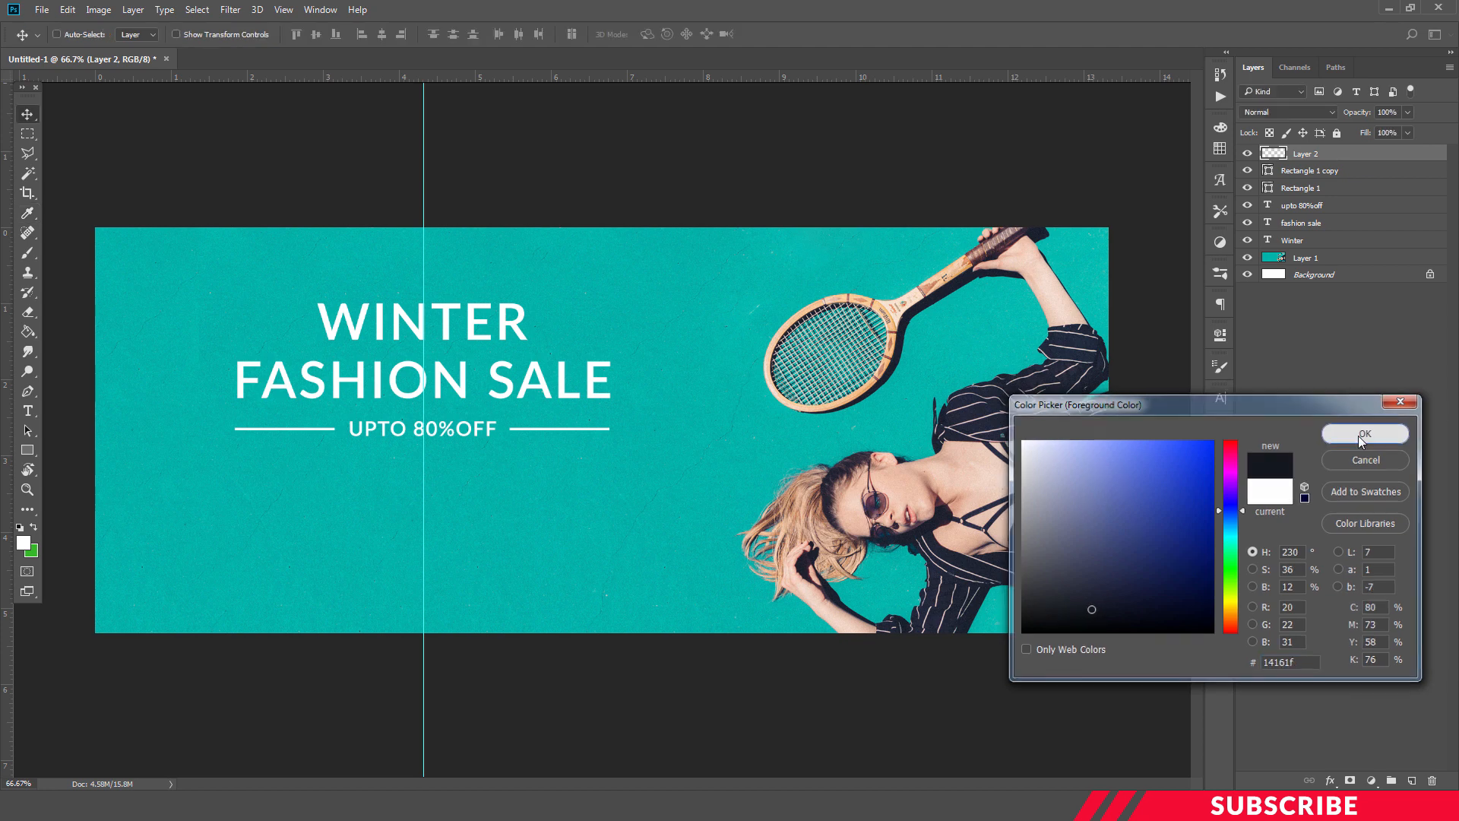
# - Draw a dark filled rectangle of about 269 × 88 px across the guide, below the UPTO 80%OFF line
pyautogui.click(25, 453)
pyautogui.click(71, 450)
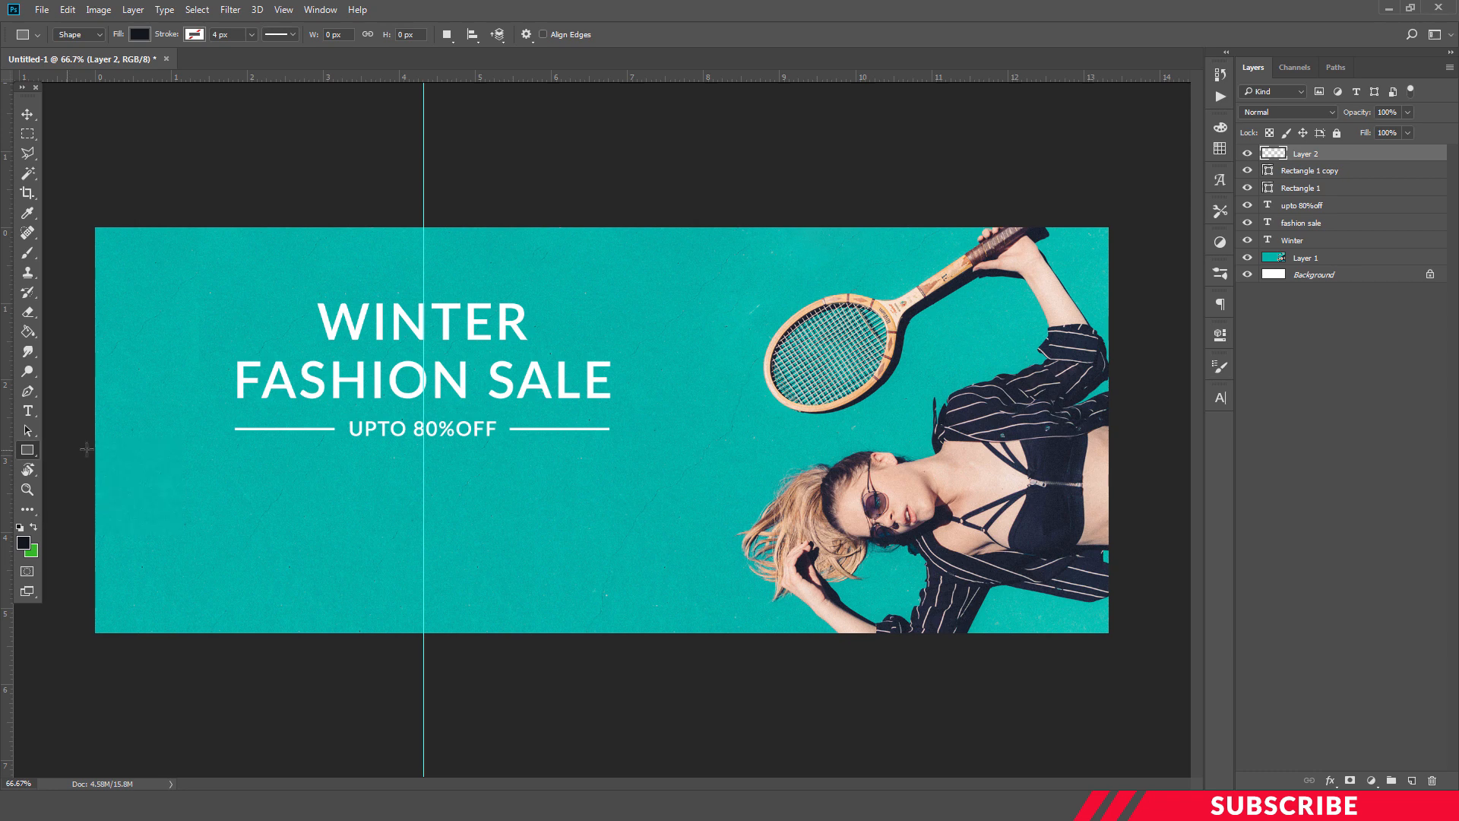
pyautogui.moveTo(359, 497); pyautogui.dragTo(494, 541)
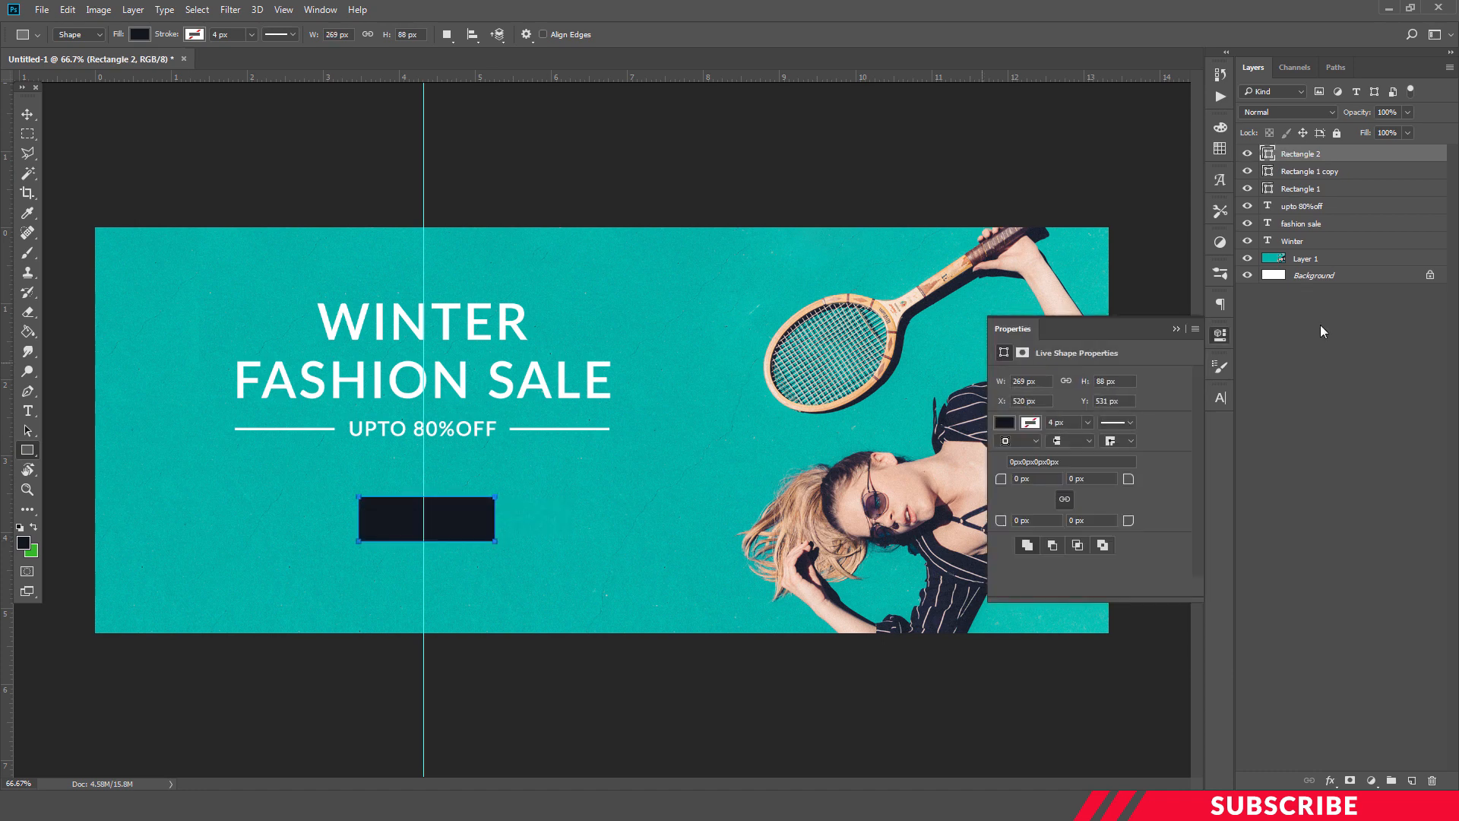
pyautogui.click(1221, 341)
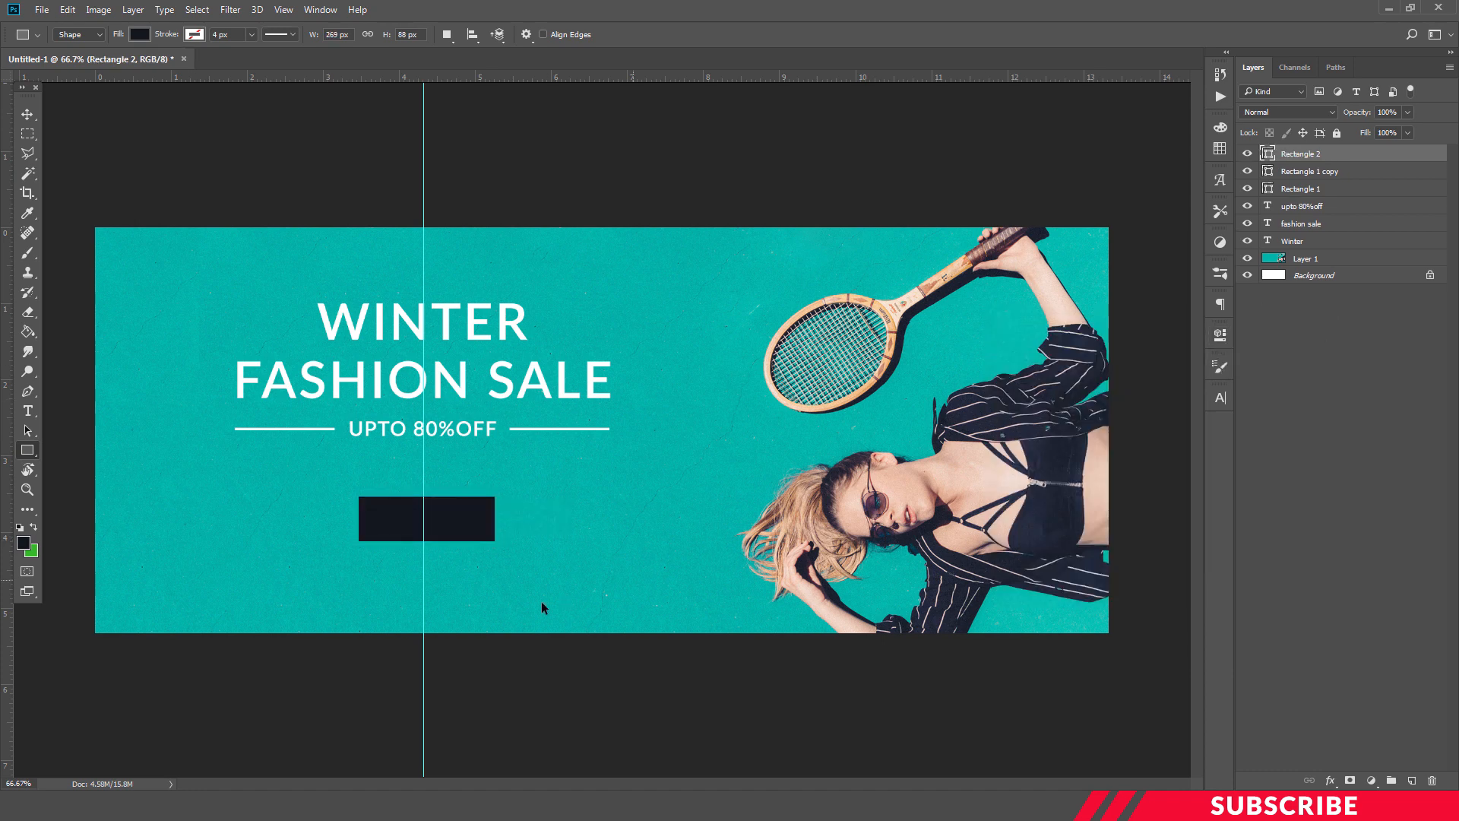
# - Centre the dark rectangle horizontally on the vertical guide, keeping its height below UPTO 80%OFF
pyautogui.hotkey('ctrl', 't')
pyautogui.hotkey('ctrl', '+')
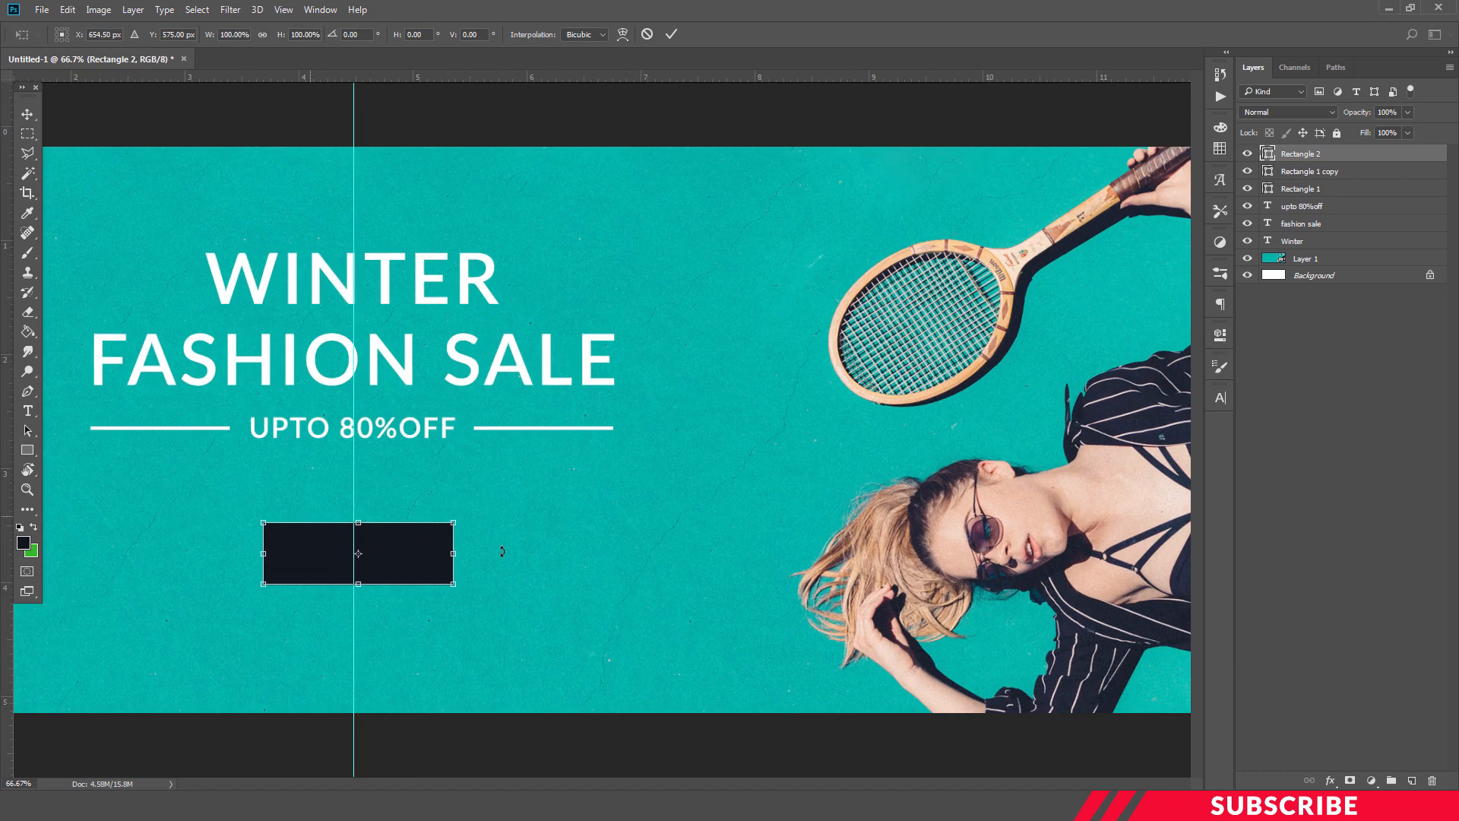
pyautogui.moveTo(410, 591); pyautogui.dragTo(405, 591)
pyautogui.press('Right')
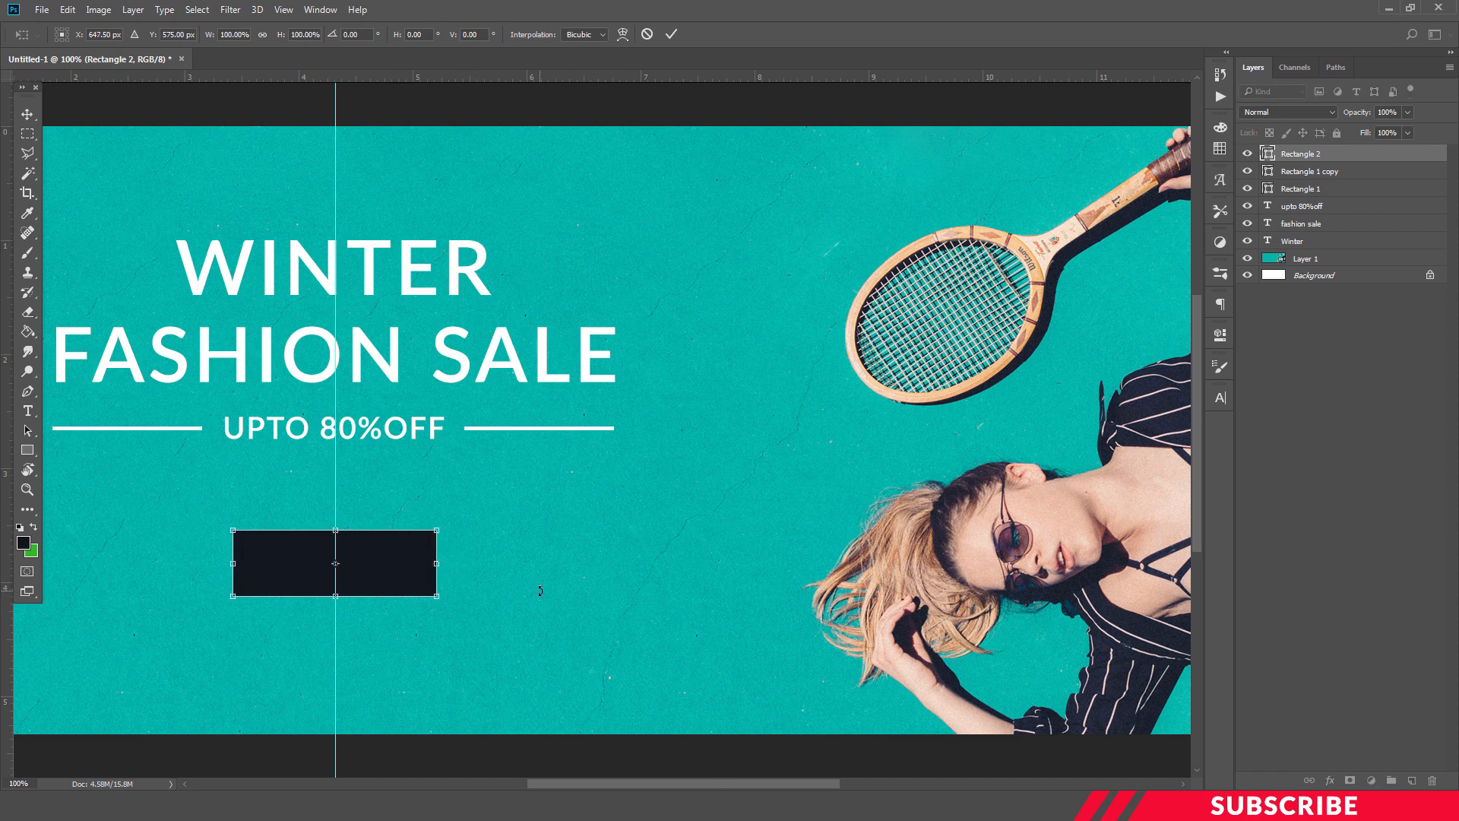
pyautogui.press('Return')
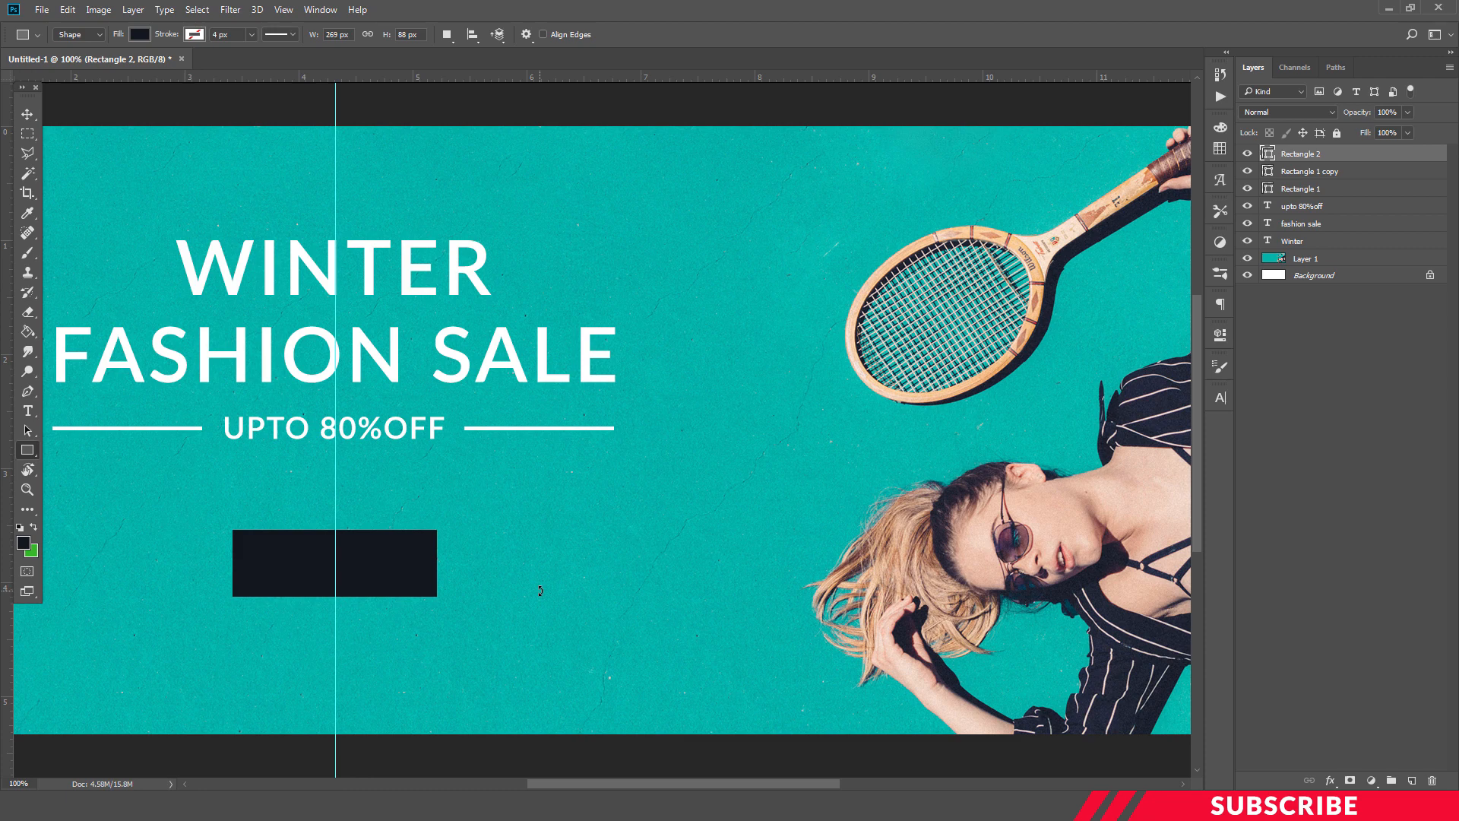
pyautogui.hotkey('ctrl', '-')
pyautogui.hotkey('ctrl', '+')
pyautogui.hotkey('ctrl', '-')
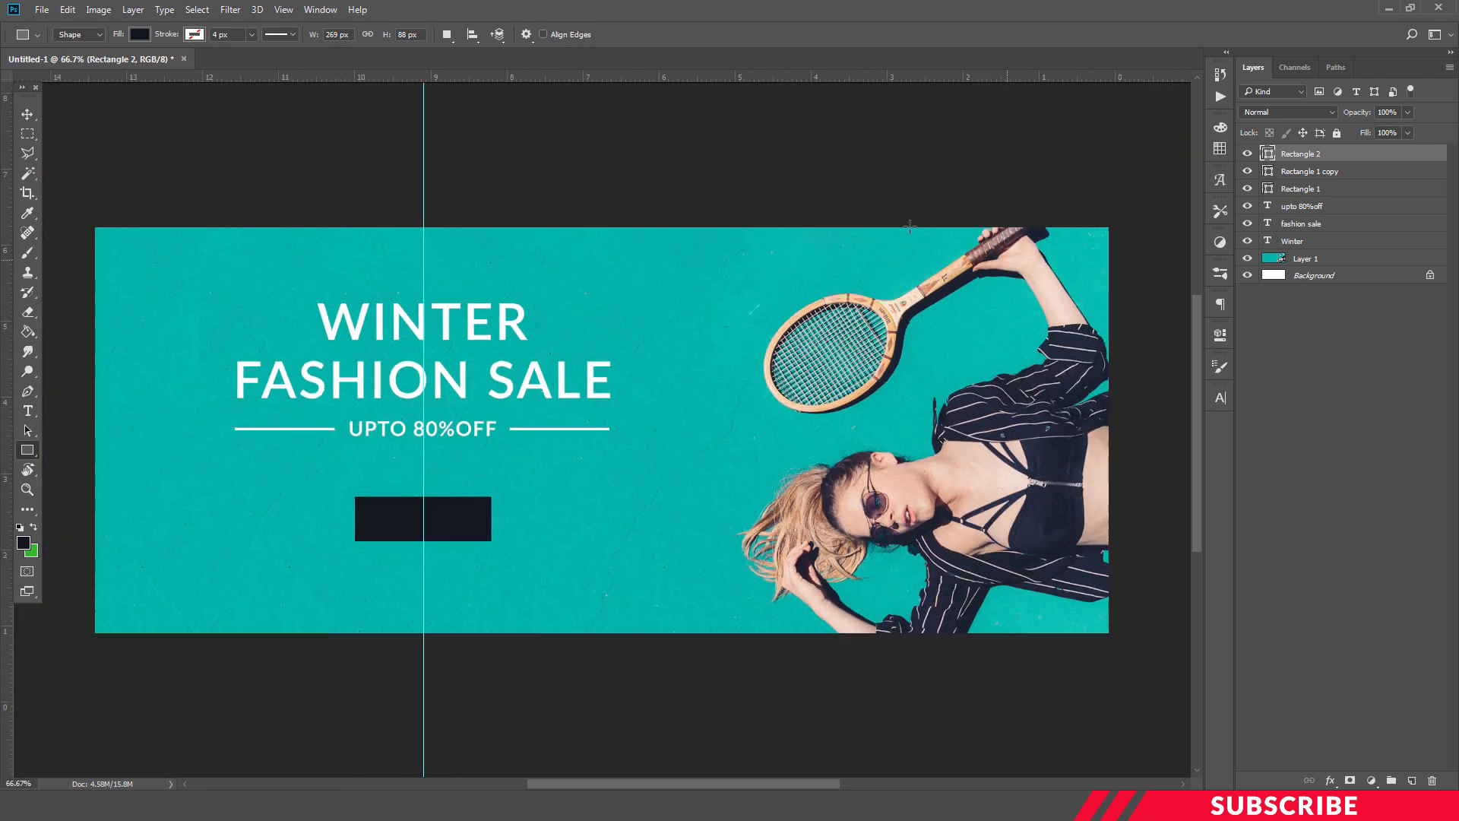
# - Set the foreground colour to white #ffffff and add the text BUY NOW starting on the dark rectangle
pyautogui.click(27, 544)
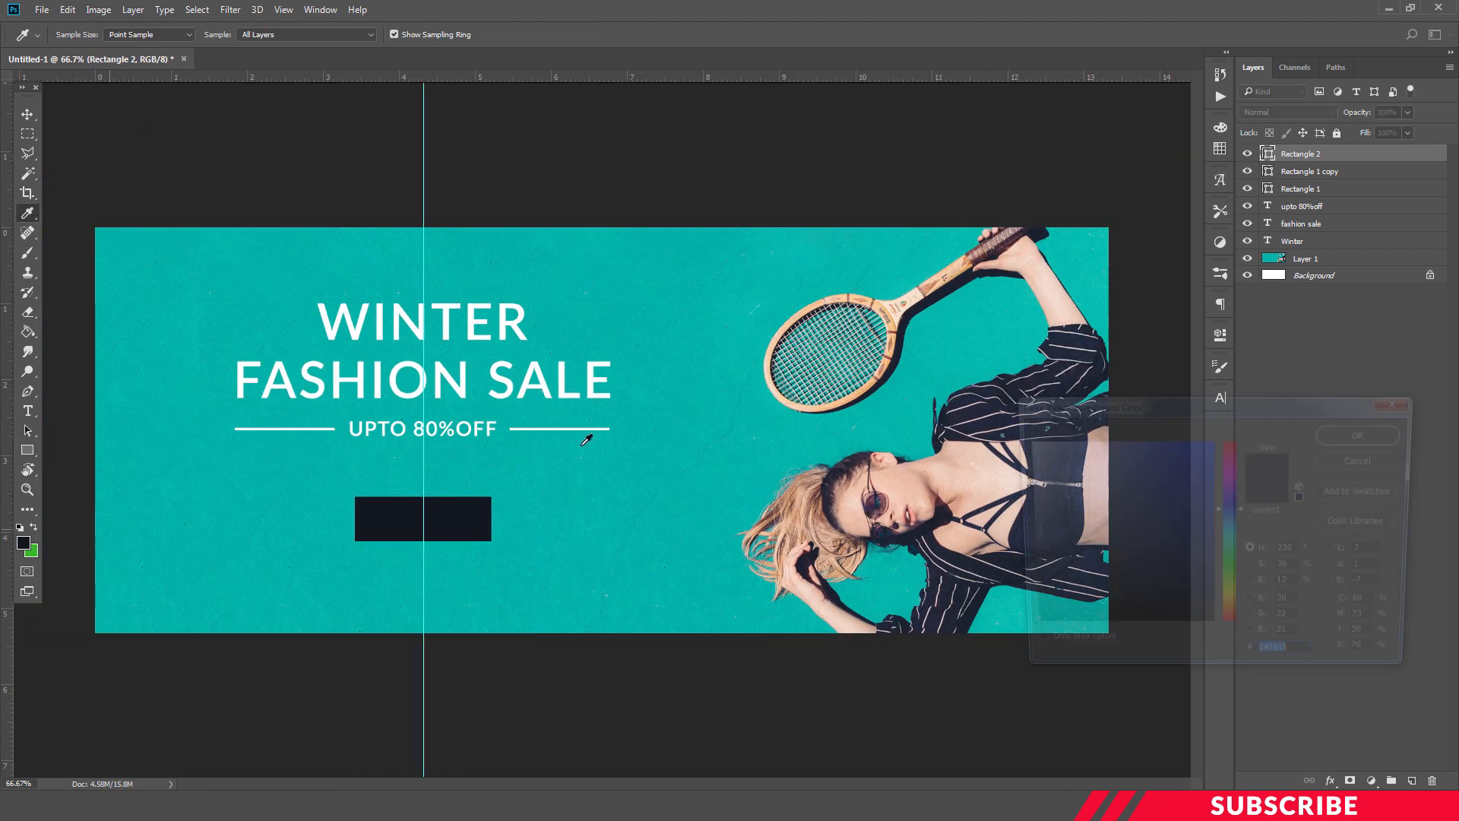
pyautogui.write('ffffff')
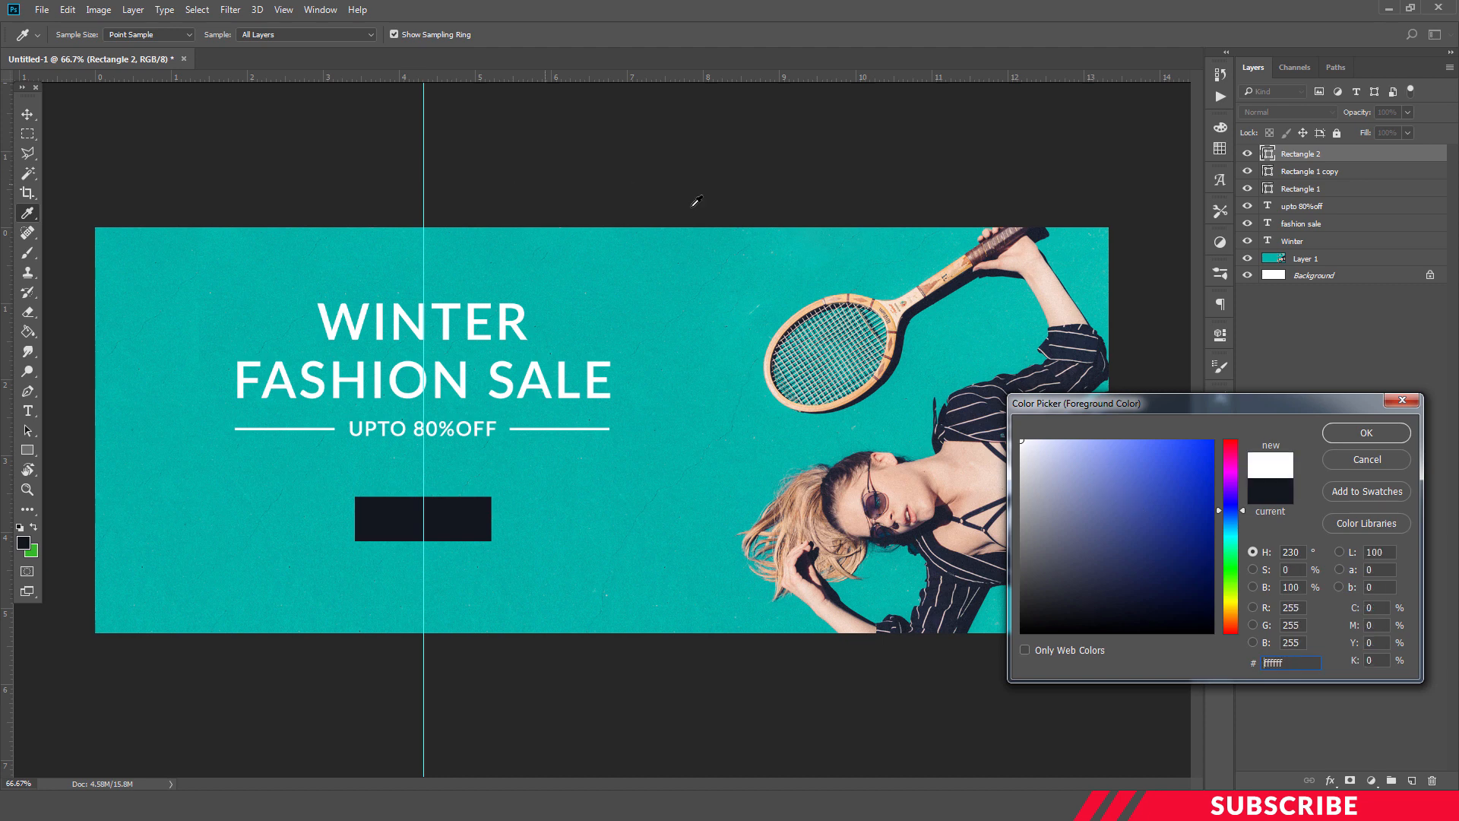
pyautogui.click(1387, 429)
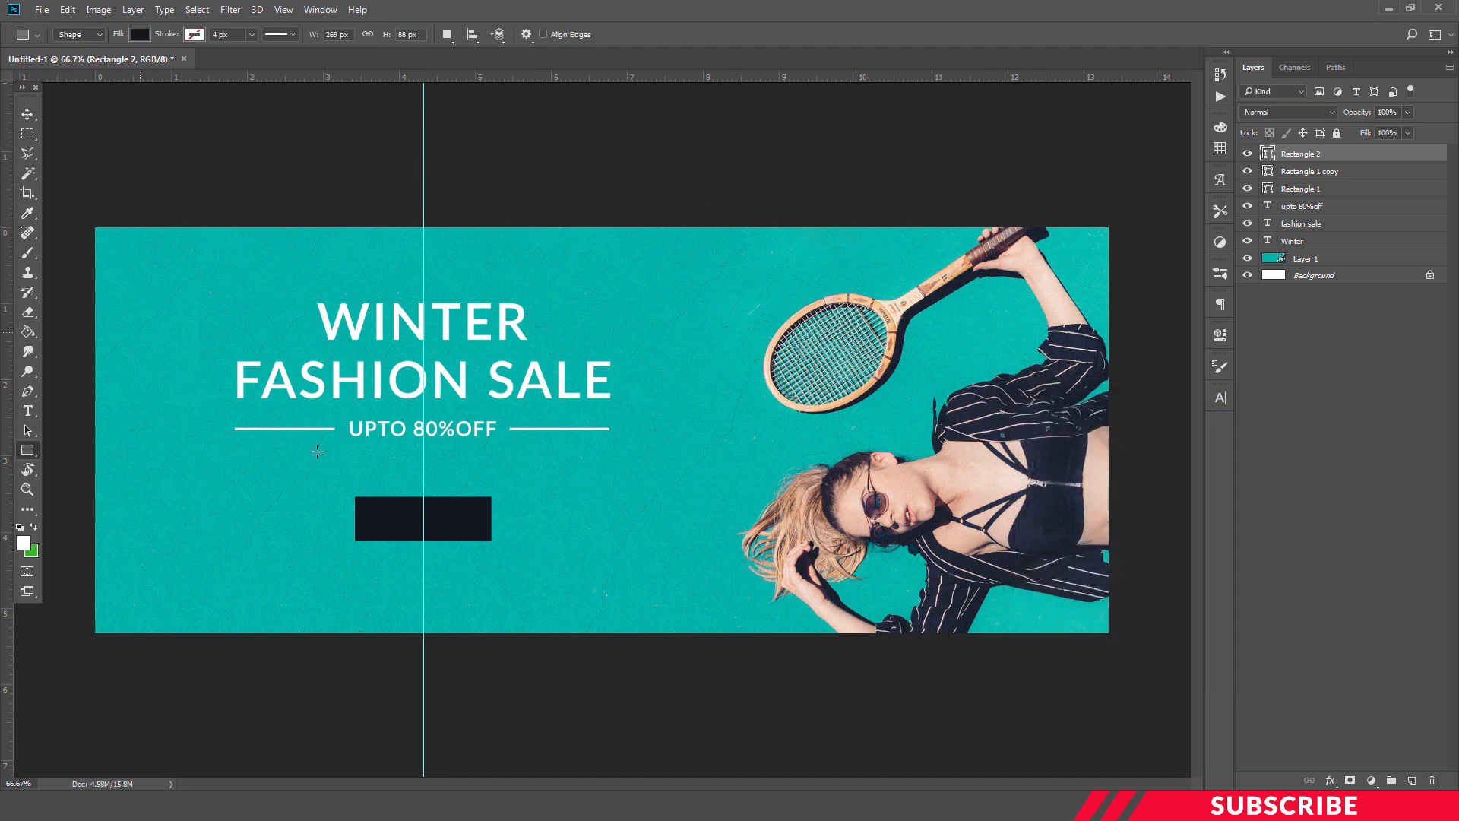
pyautogui.press('t')
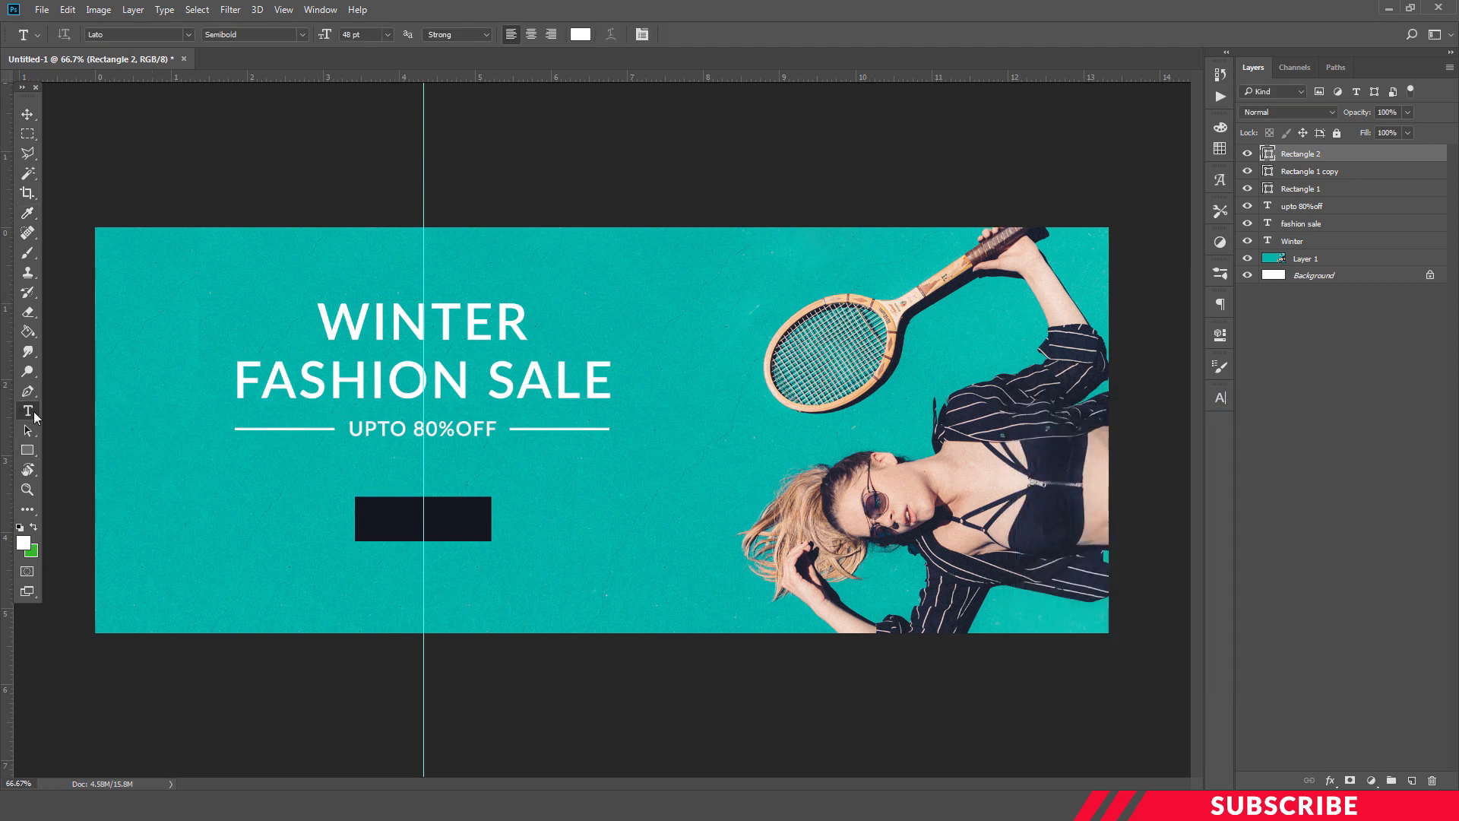
pyautogui.click(396, 525)
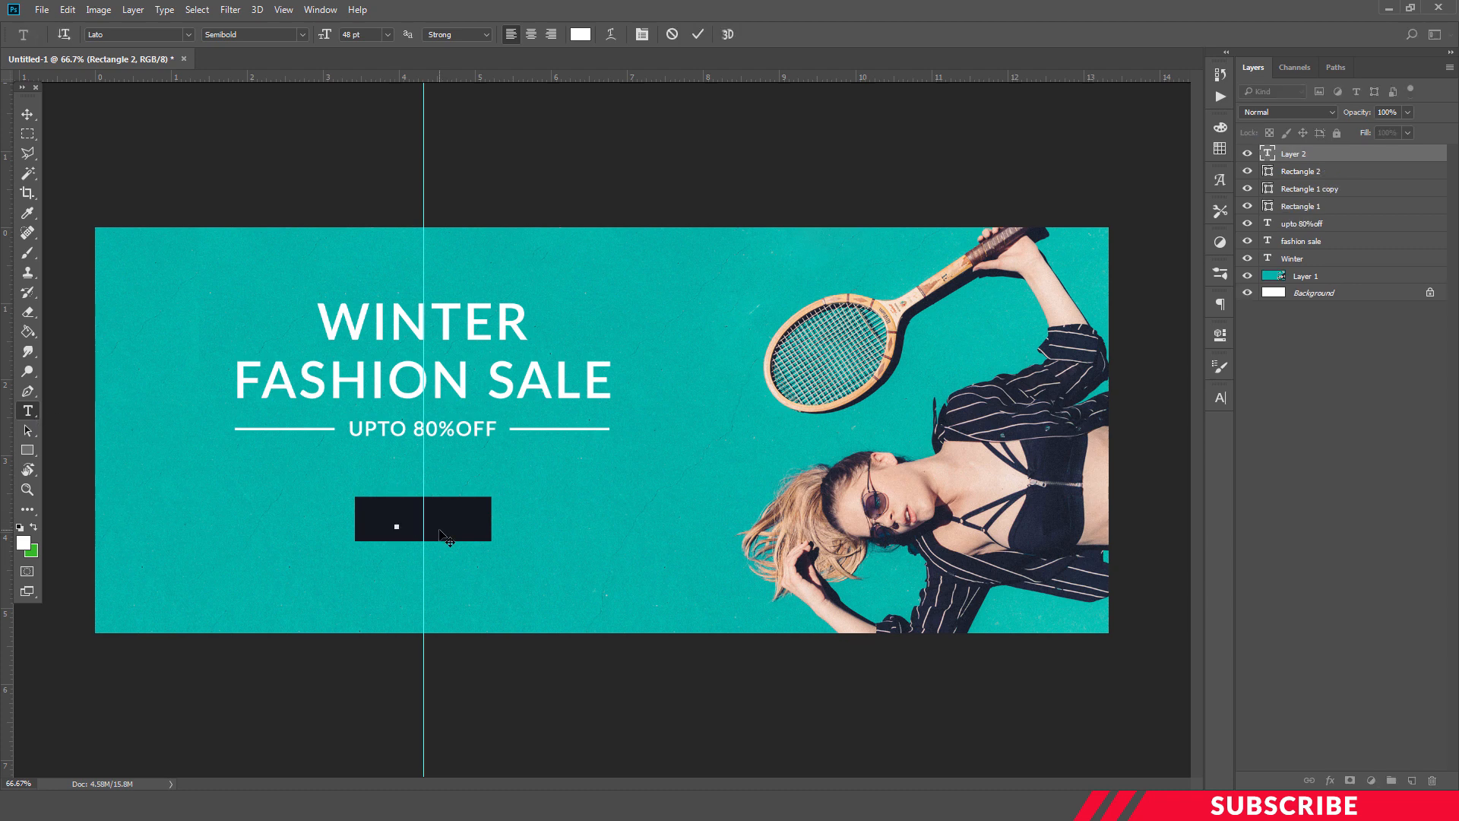
pyautogui.write('BUY')
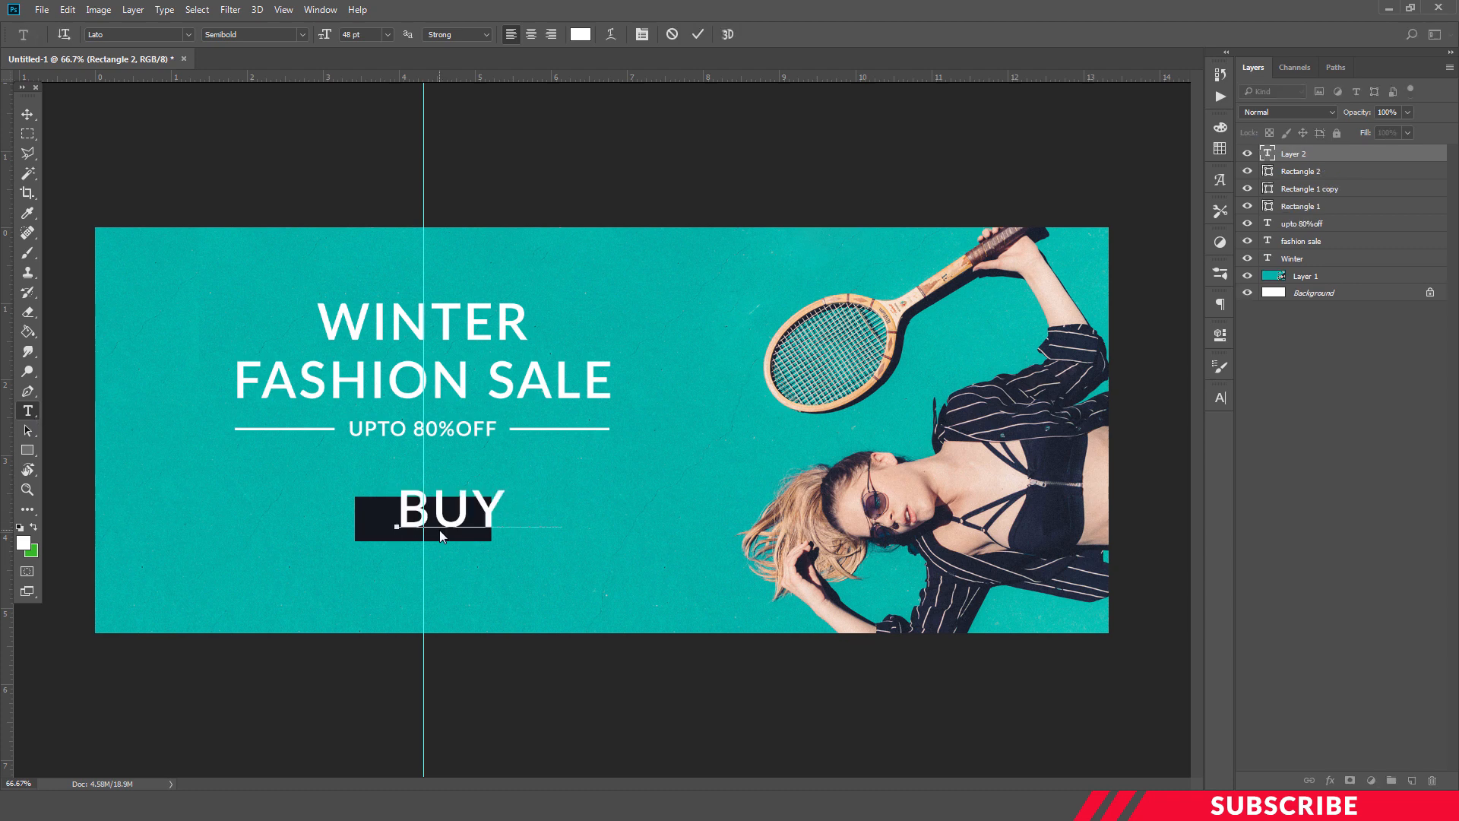
pyautogui.write(' NOW')
pyautogui.hotkey('ctrl', 'Return')
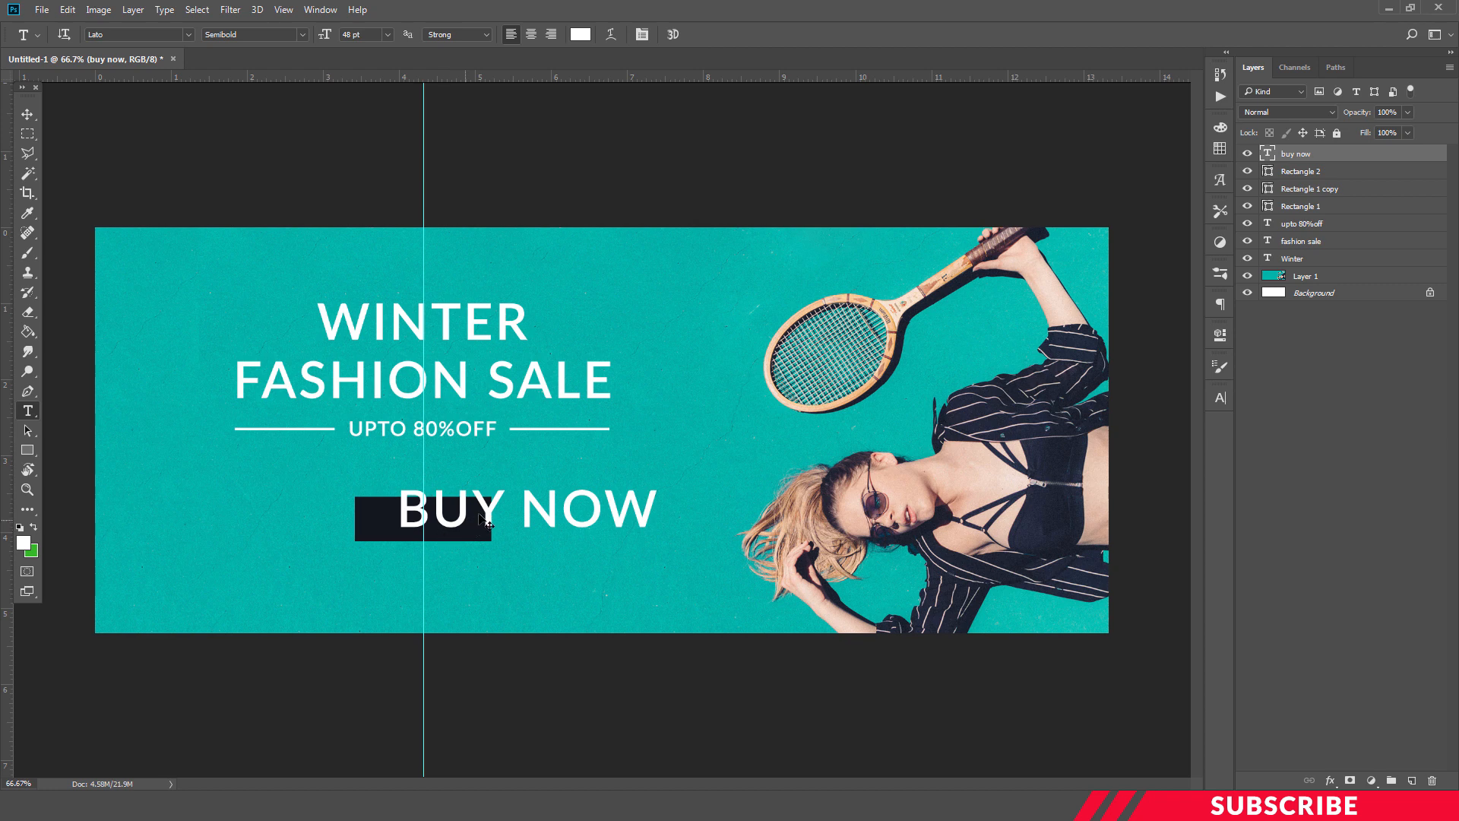
# - Scale the BUY NOW text down proportionally to about 17.4 pt and place it inside the dark rectangle
pyautogui.hotkey('ctrl', 't')
pyautogui.moveTo(661, 535); pyautogui.dragTo(380, 568)
pyautogui.press('Return')
pyautogui.hotkey('ctrl', 't')
pyautogui.hotkey('ctrl', '+')
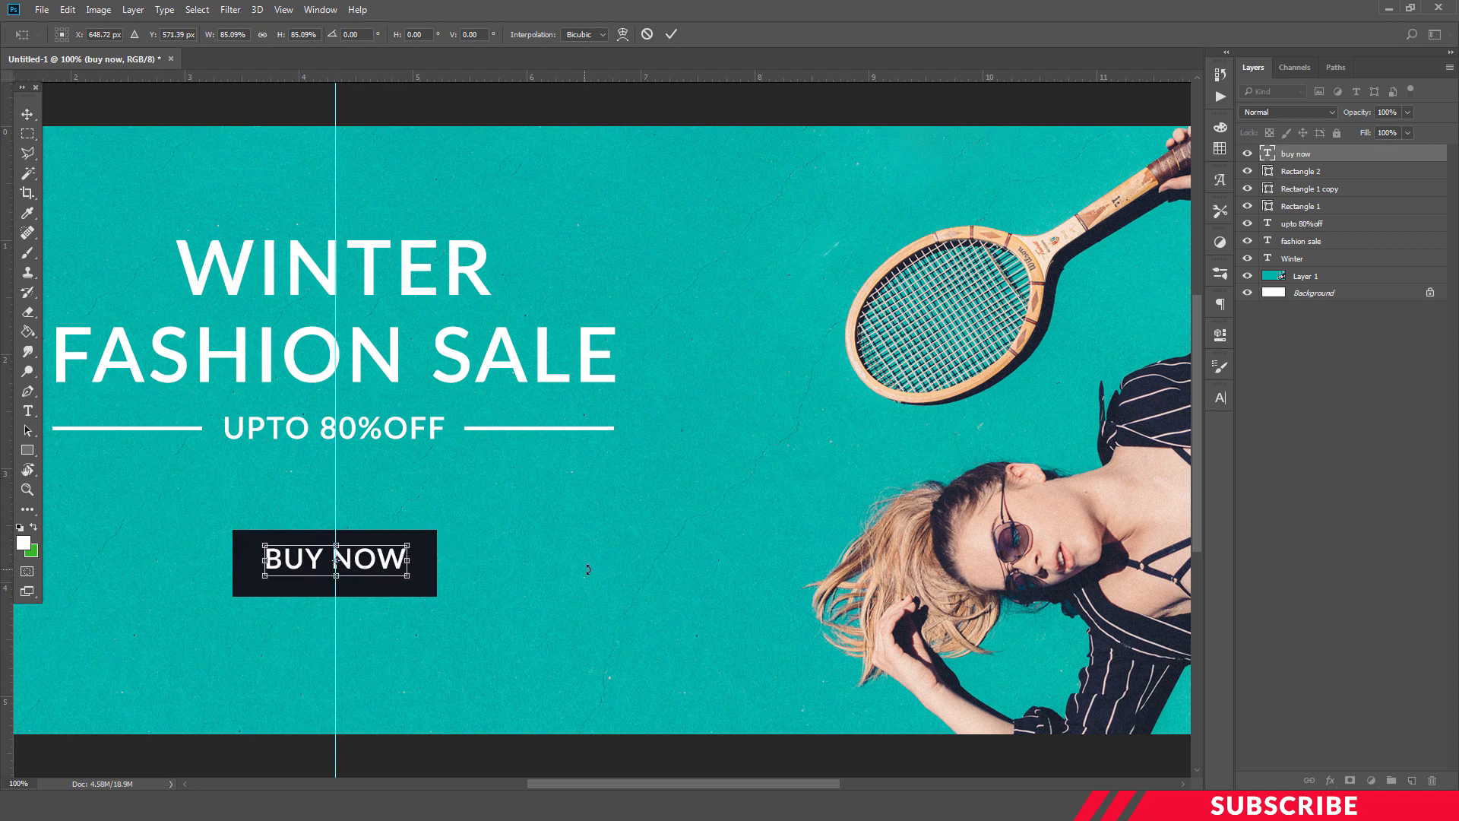
# - Nudge the BUY NOW text slightly left and down to centre it in the dark rectangle, and hide the guides
pyautogui.press('Left')
pyautogui.press('Down')
pyautogui.press('Down')
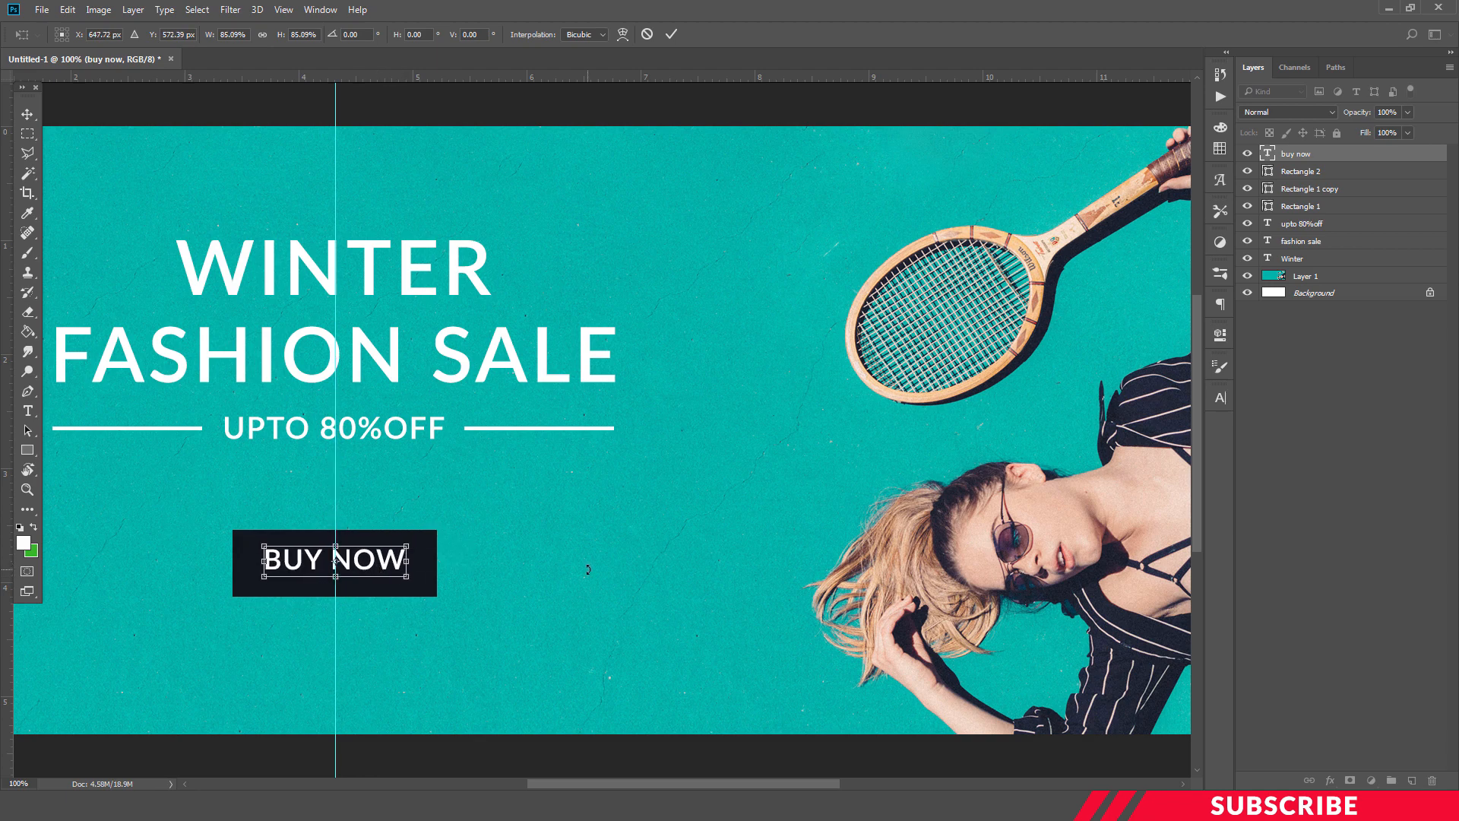
pyautogui.press('Return')
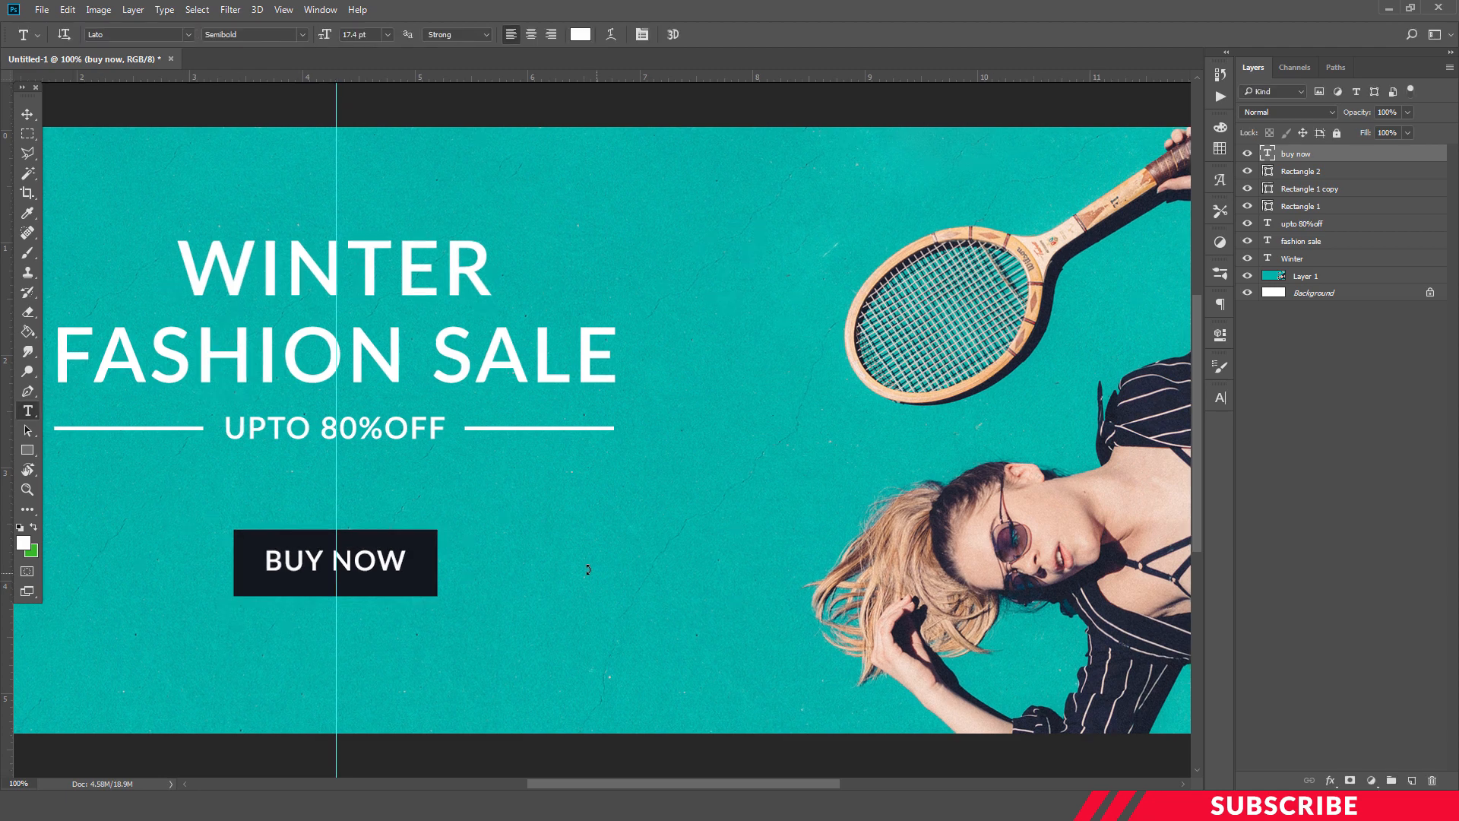
pyautogui.hotkey('ctrl', '-')
pyautogui.hotkey('ctrl', ';')
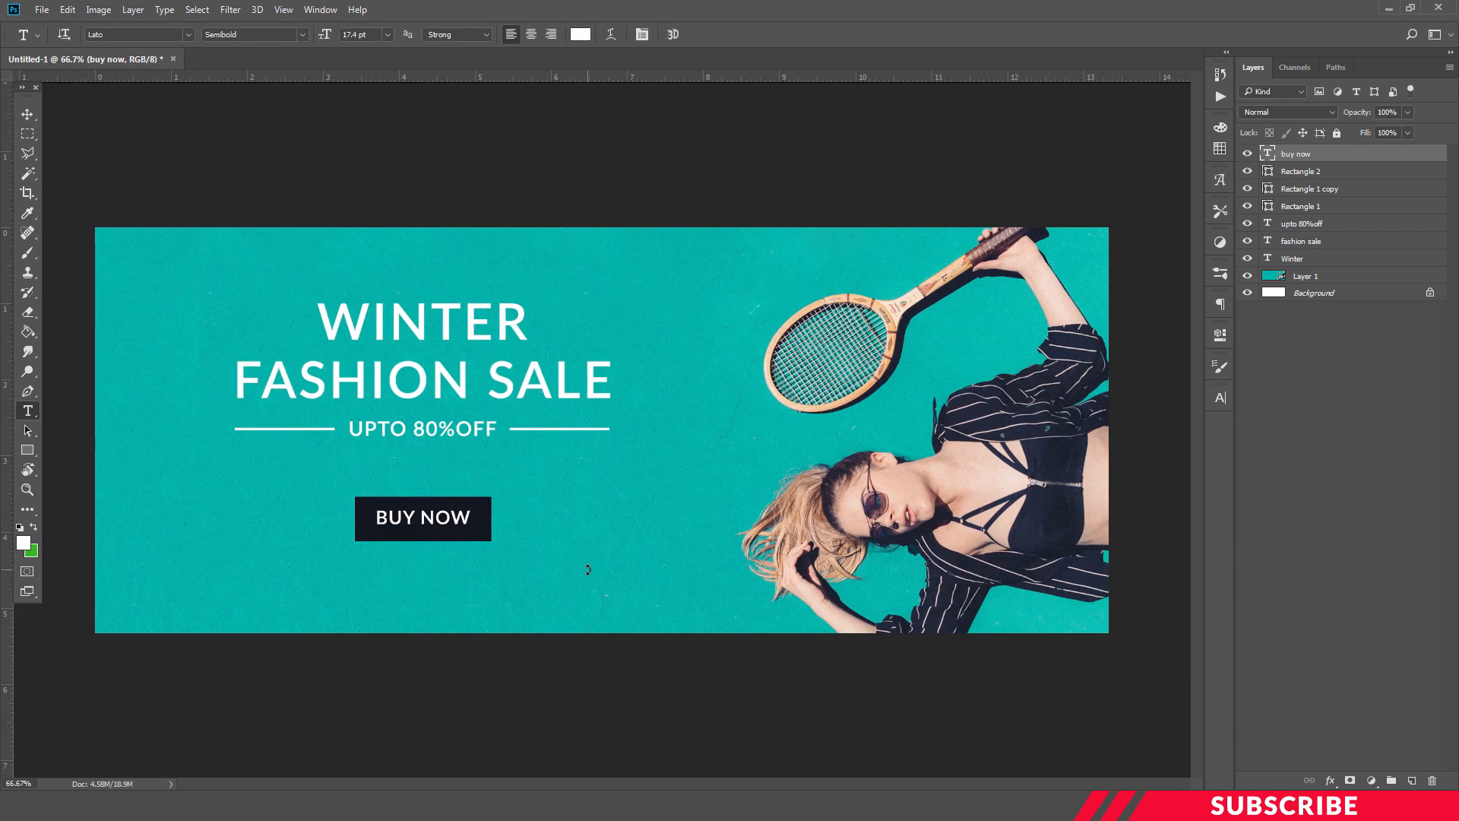